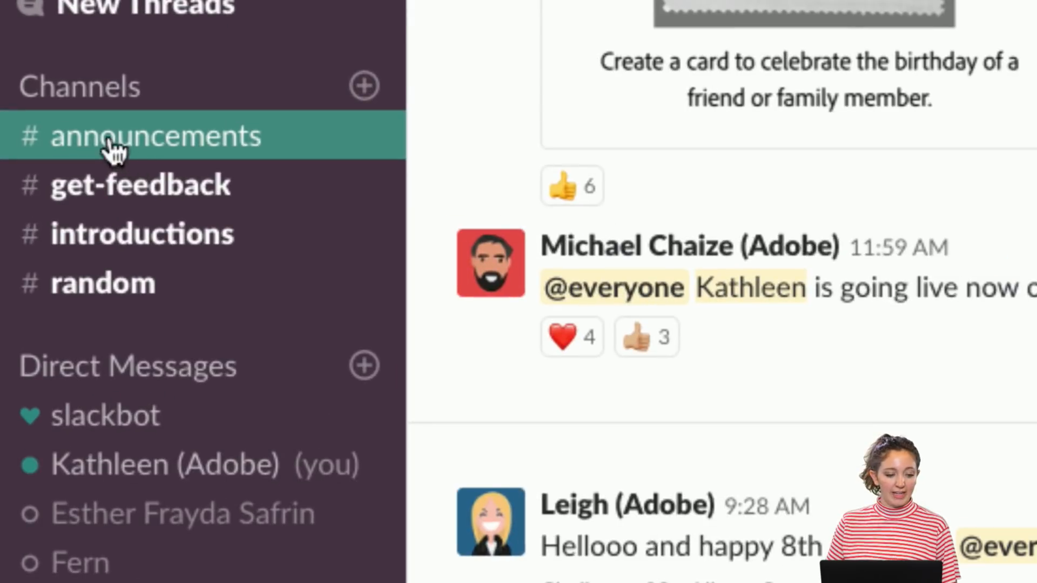
Open the get-feedback channel and look through today's posted album covers and other challenge designs
left_click(124, 202)
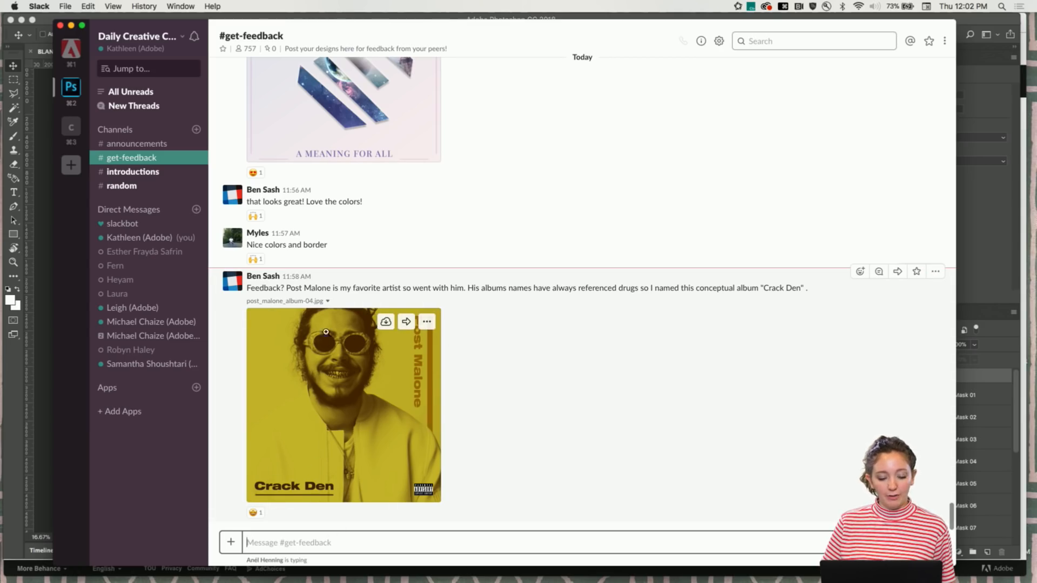
scroll(319, 333, "up", 5)
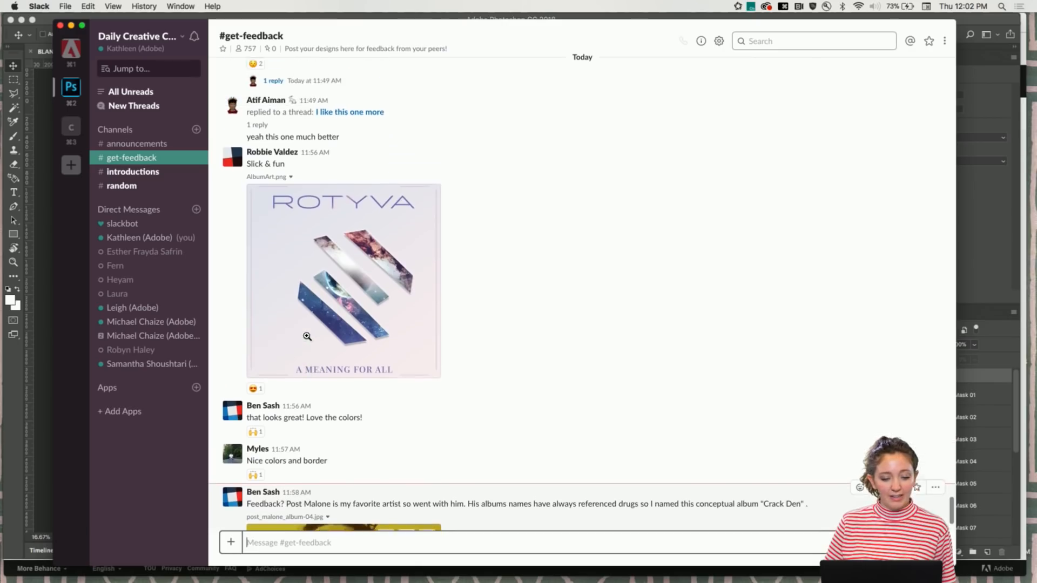
scroll(307, 337, "up", 2)
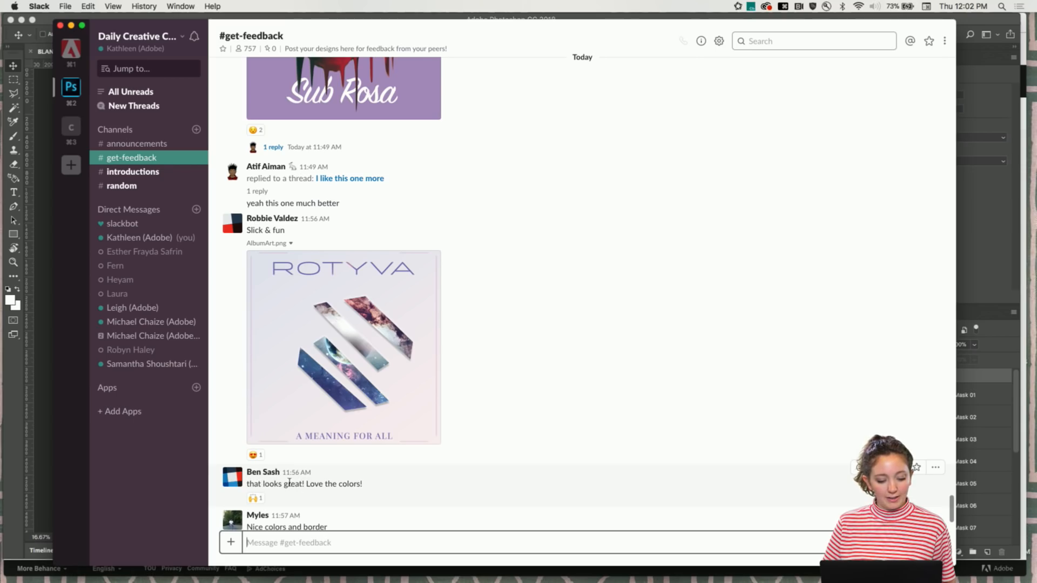
scroll(388, 451, "up", 15)
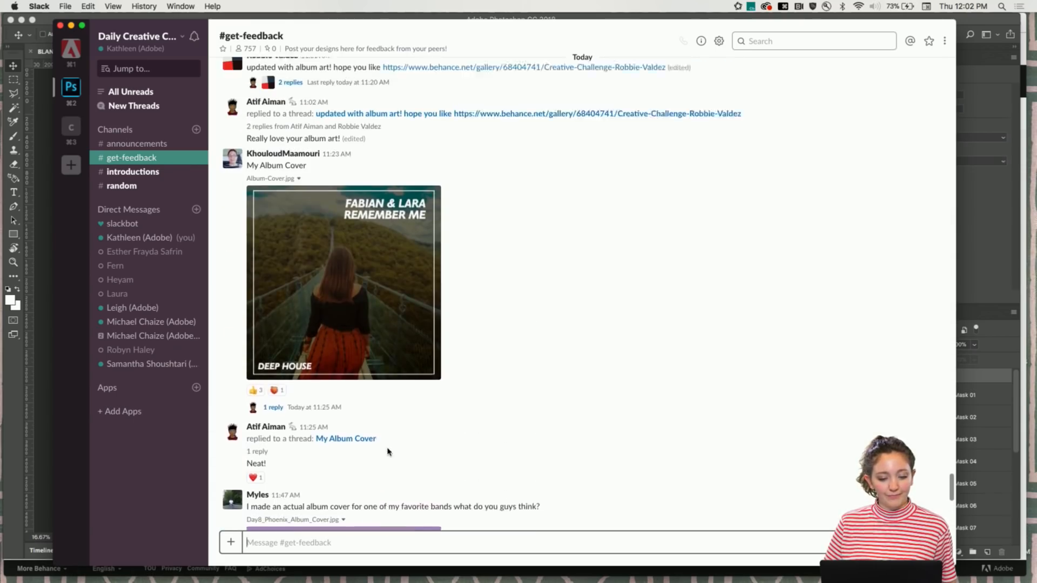
scroll(388, 451, "up", 4)
scroll(389, 451, "up", 3)
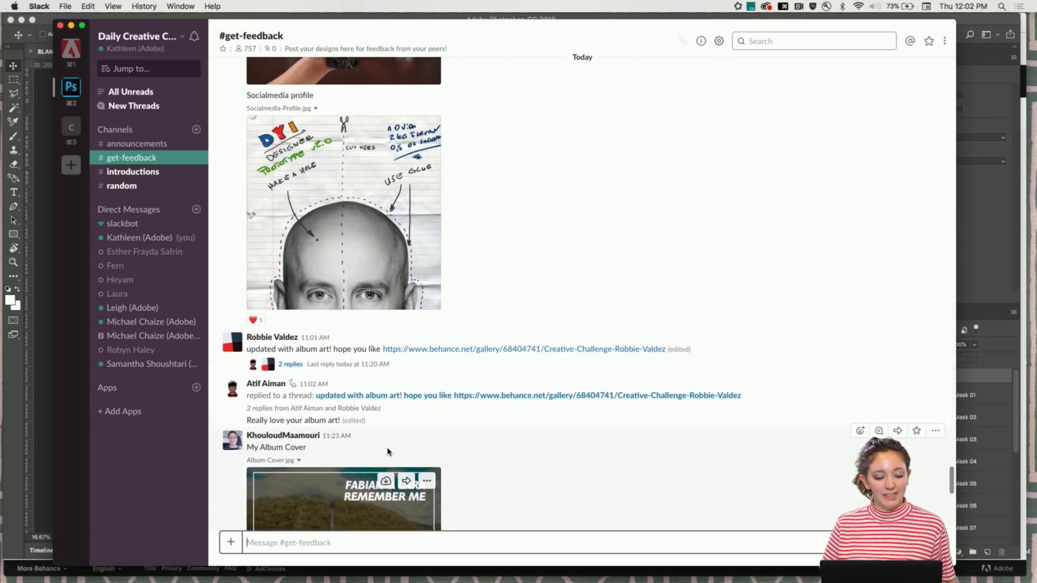
scroll(301, 280, "up", 7)
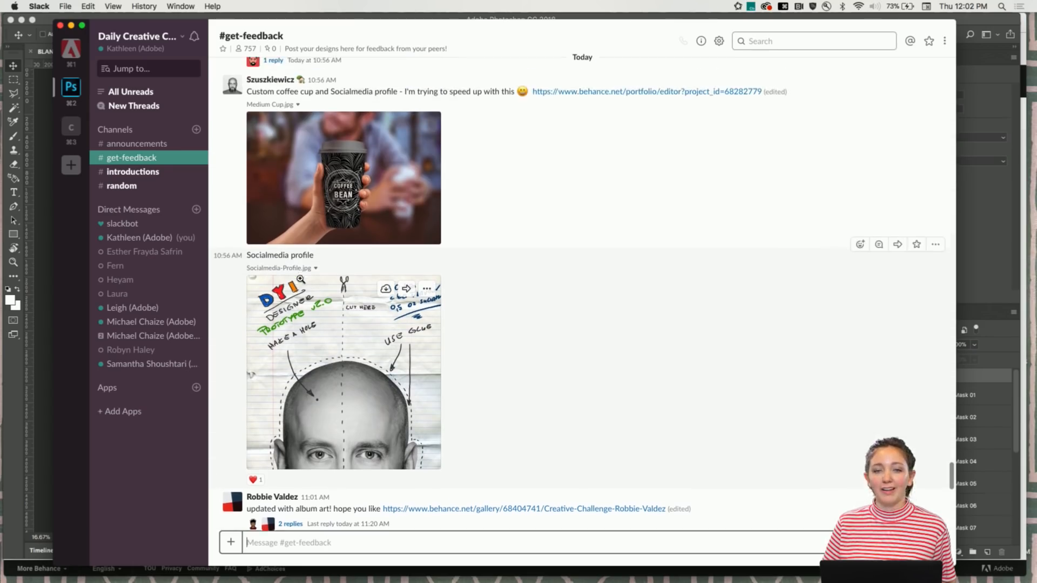
scroll(301, 279, "up", 1)
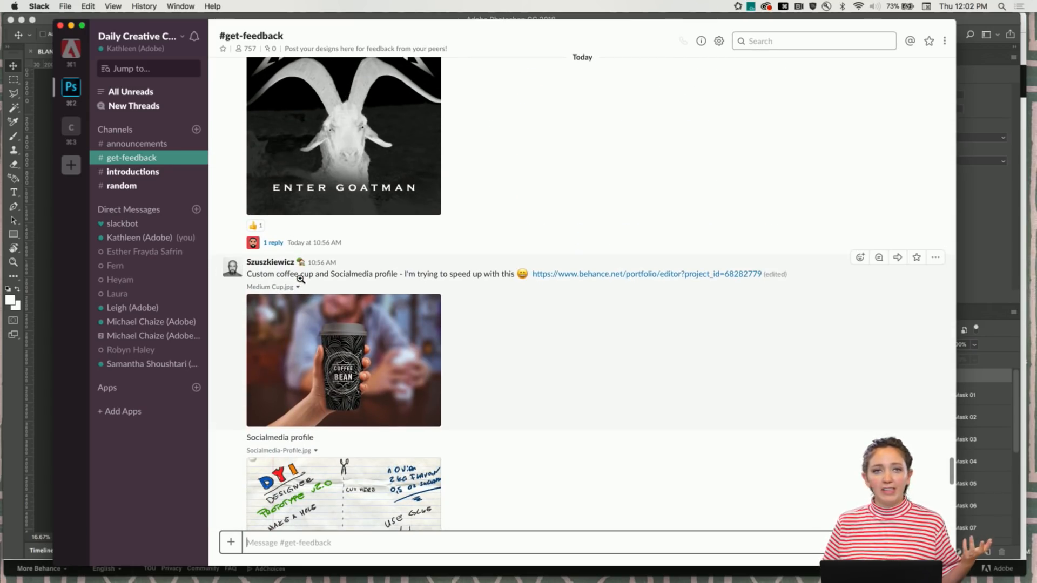
Open the introductions channel and read back through the members' welcome messages to the newest post
left_click(156, 172)
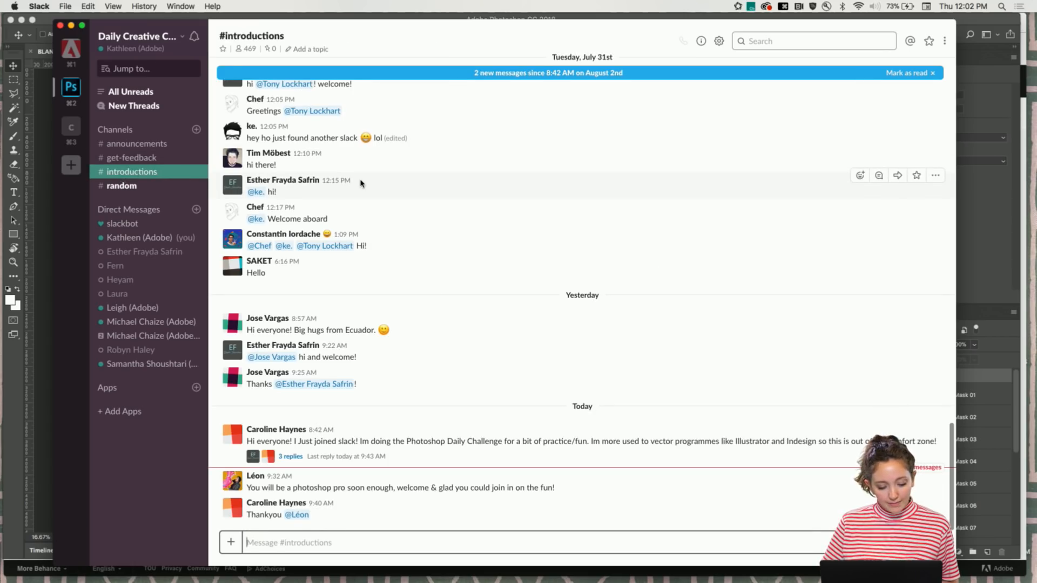
scroll(408, 219, "up", 8)
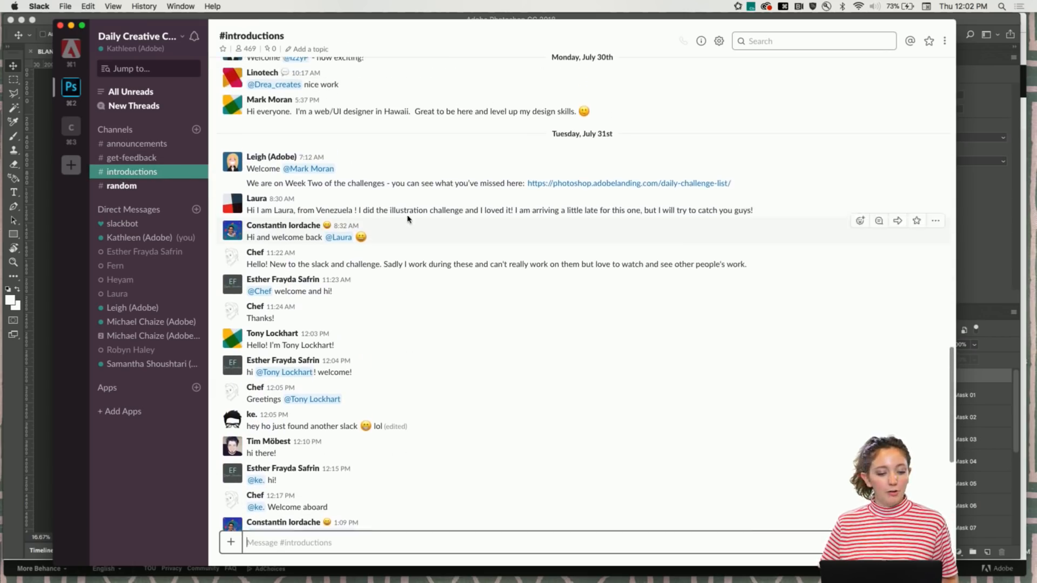
scroll(407, 219, "up", 8)
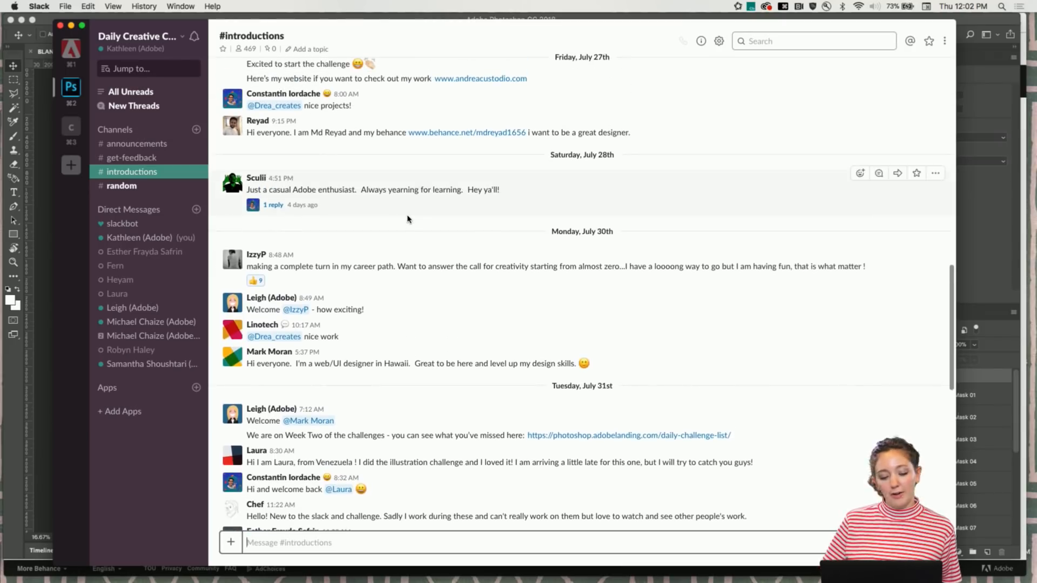
scroll(407, 219, "up", 3)
scroll(408, 215, "down", 18)
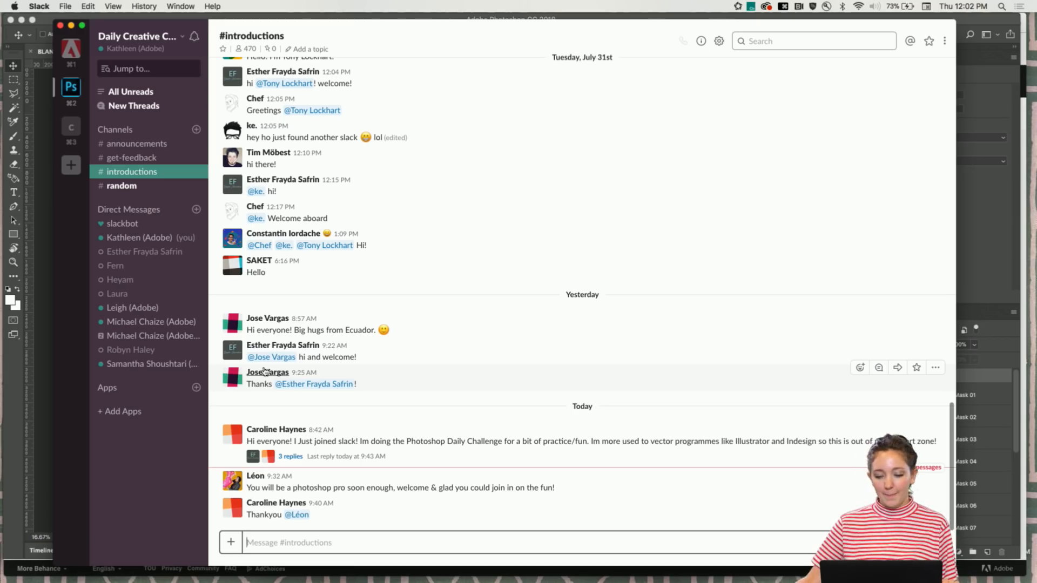
Switch to Photoshop and start a new document, showing the Photo presets and templates
left_click(22, 419)
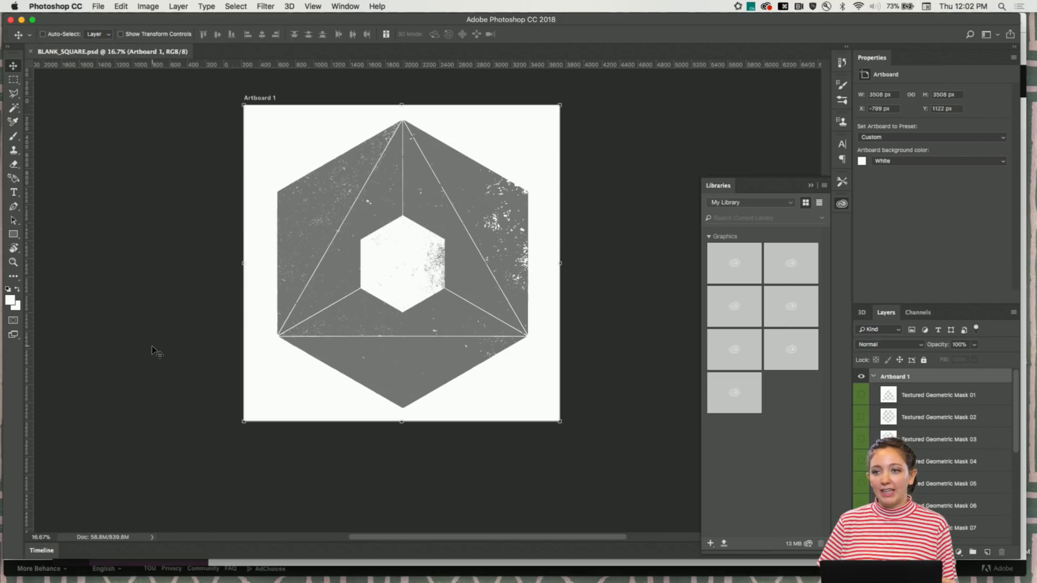
scroll(151, 345, "left", 3)
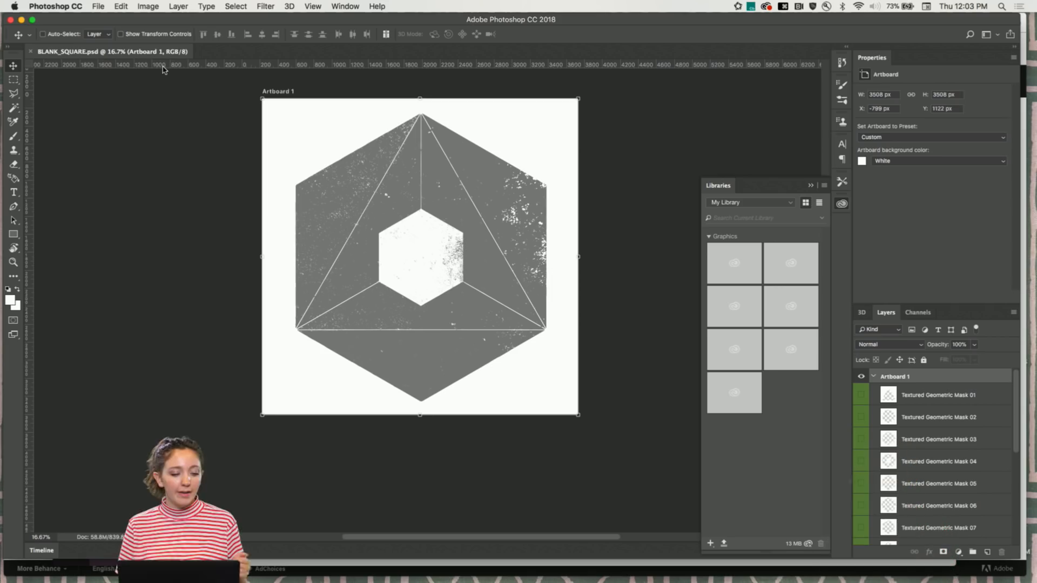
left_click(98, 5)
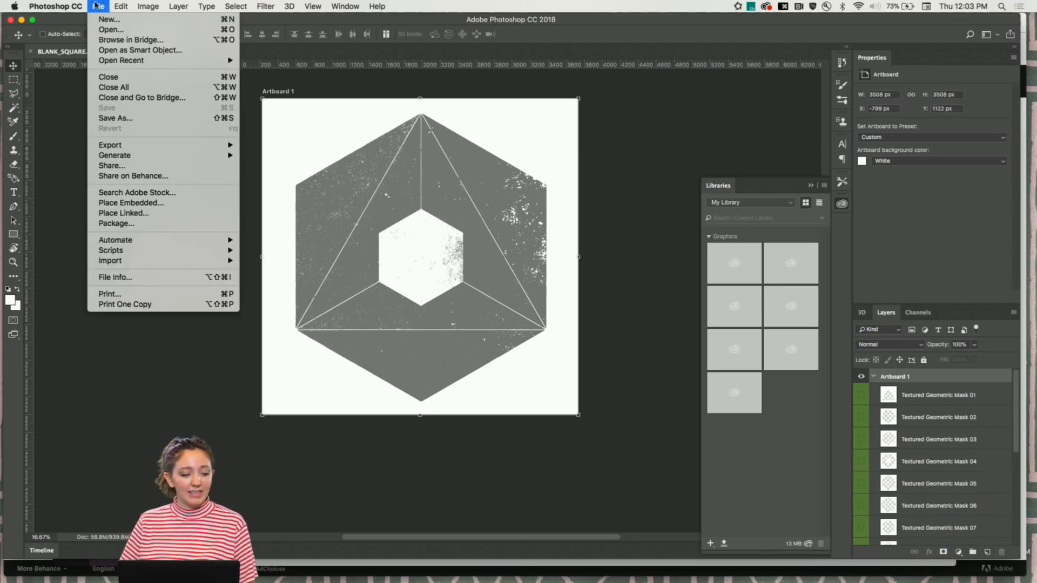
left_click(97, 21)
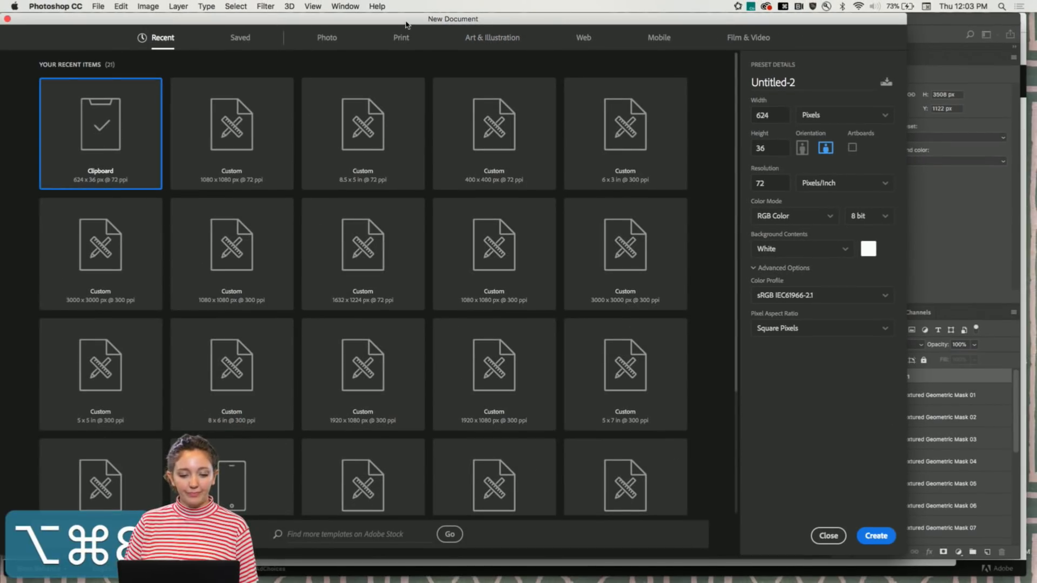
left_click(324, 41)
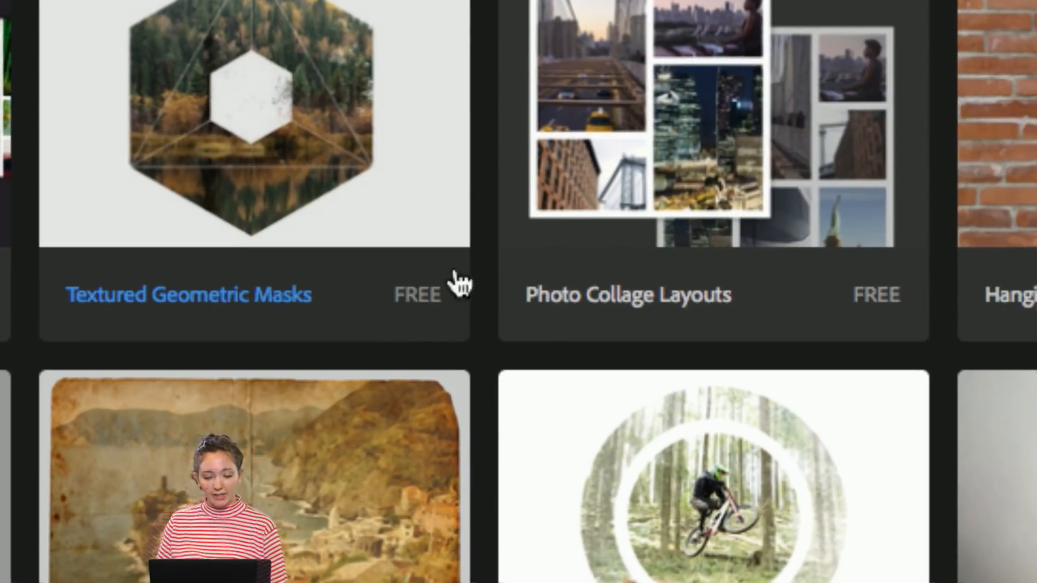
key("alt+super+8")
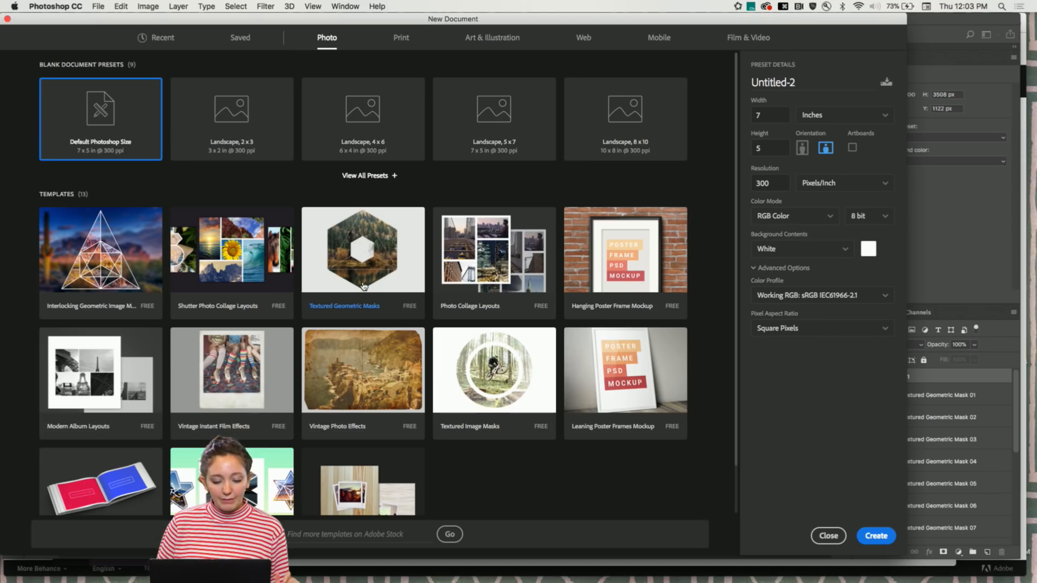
Browse the Print templates through to the end of the list
left_click(400, 38)
scroll(296, 262, "down", 5)
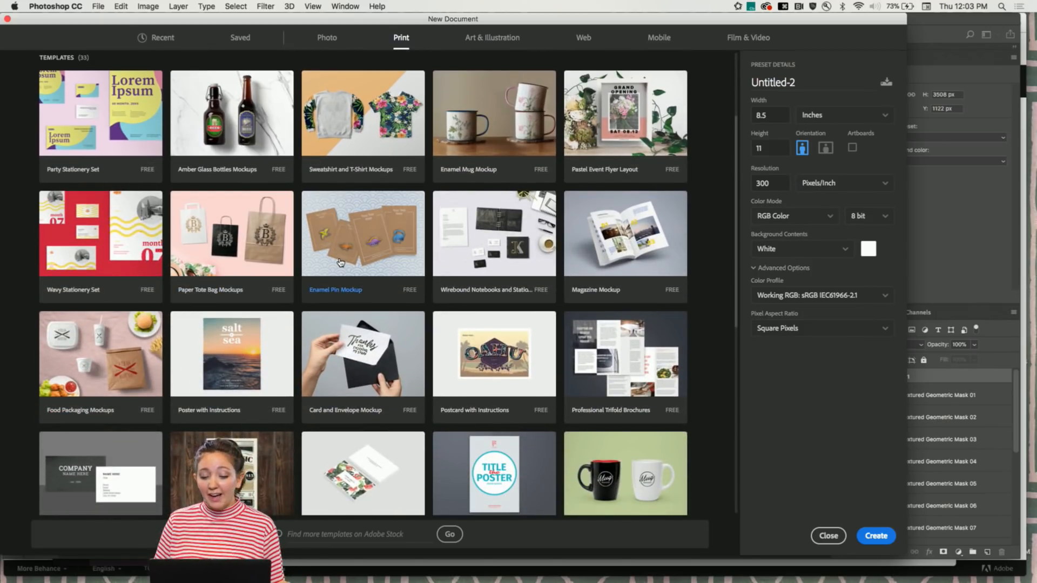
scroll(340, 263, "down", 5)
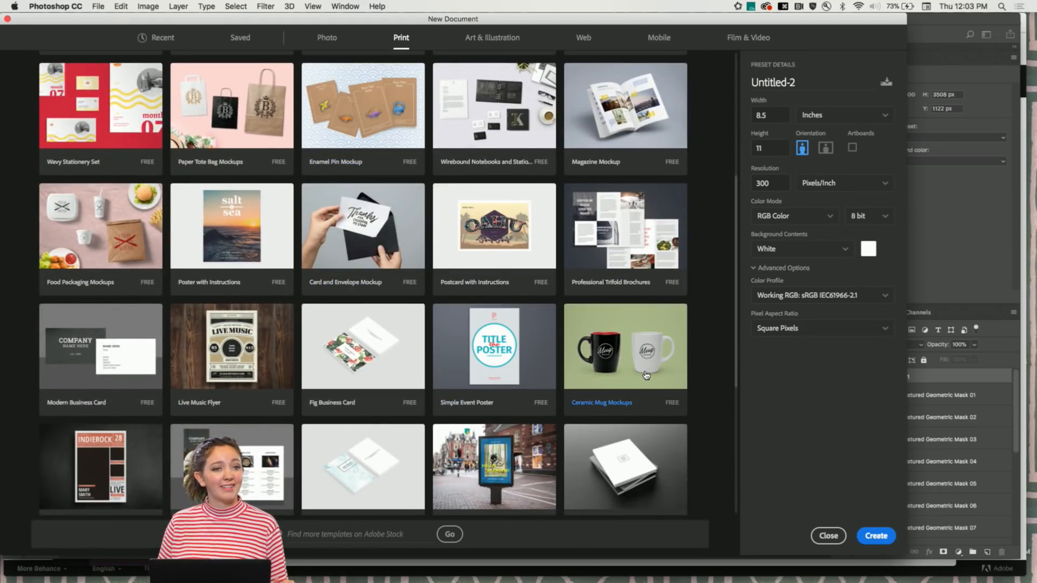
scroll(392, 335, "down", 10)
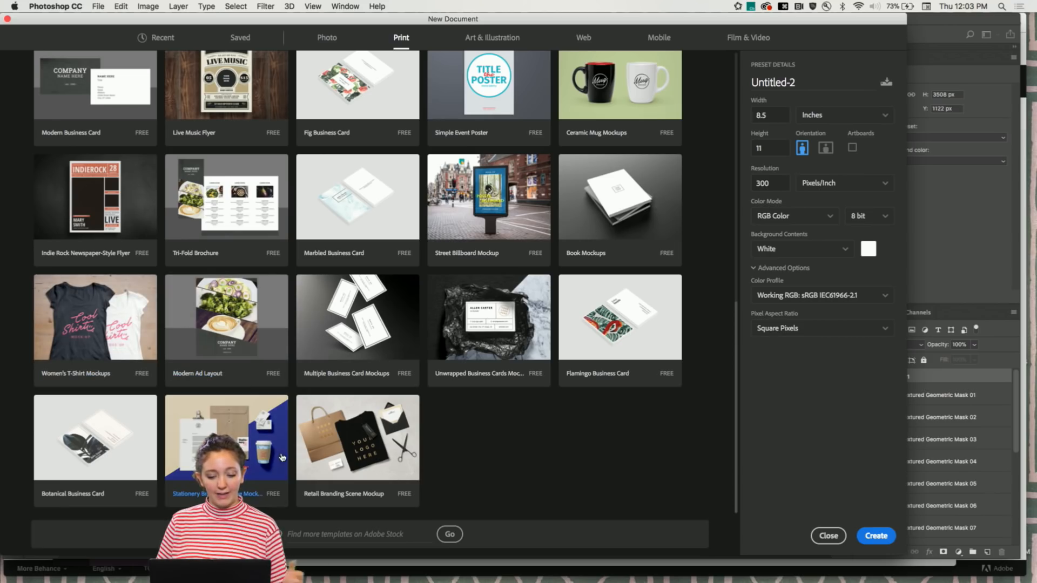
Search Adobe Stock for more templates with the term "window"
left_click(304, 535)
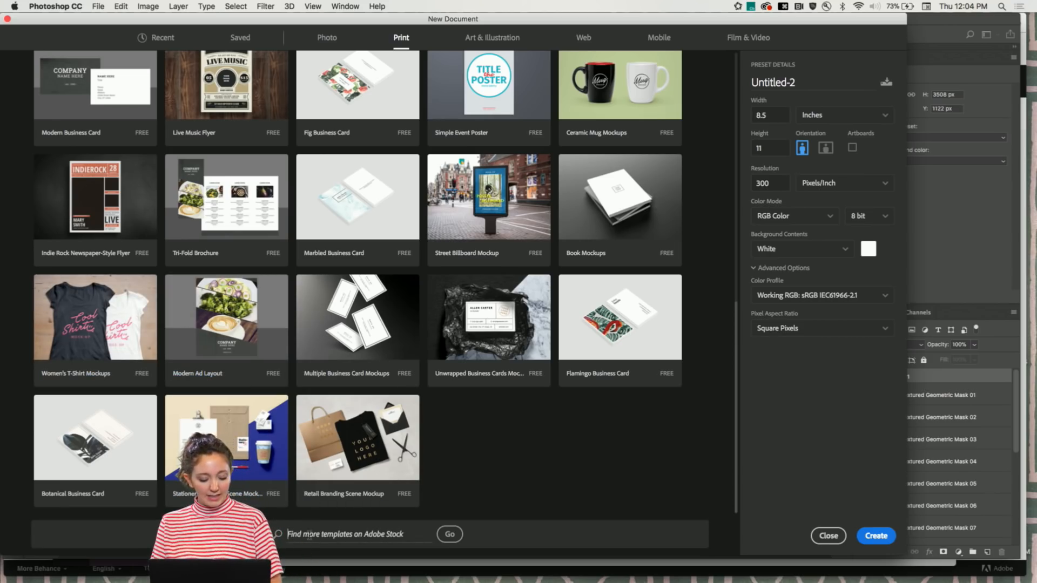
type("window")
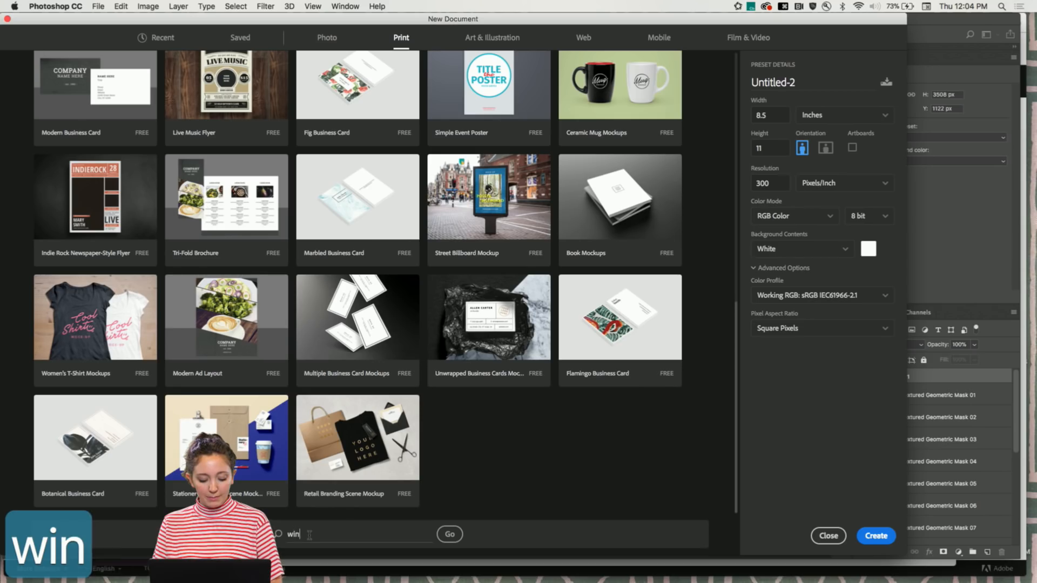
left_click(449, 534)
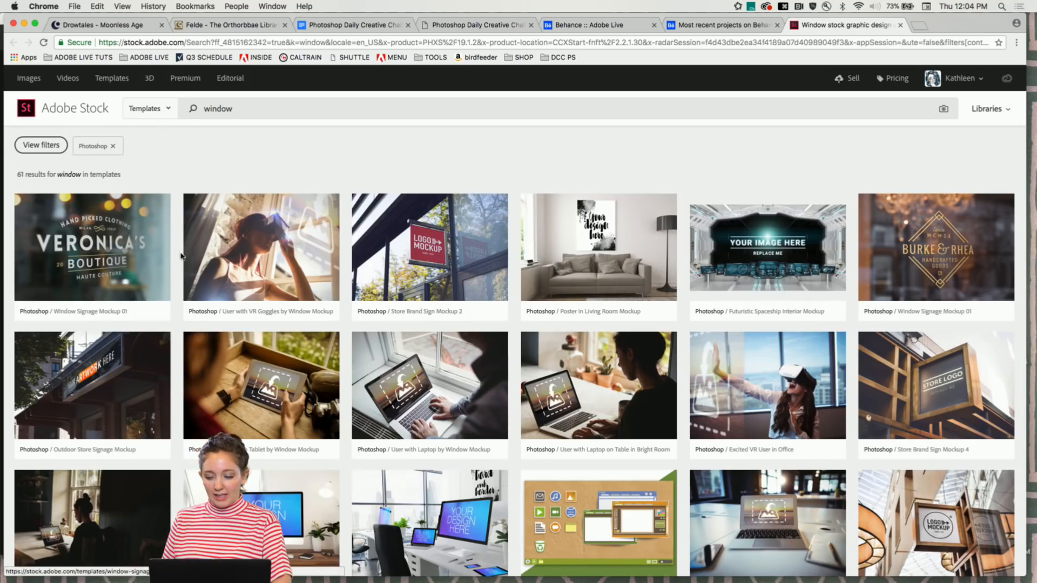
Look through the Adobe Stock window template results and examine the Burke & Rhea window signage mockup
scroll(631, 218, "down", 10)
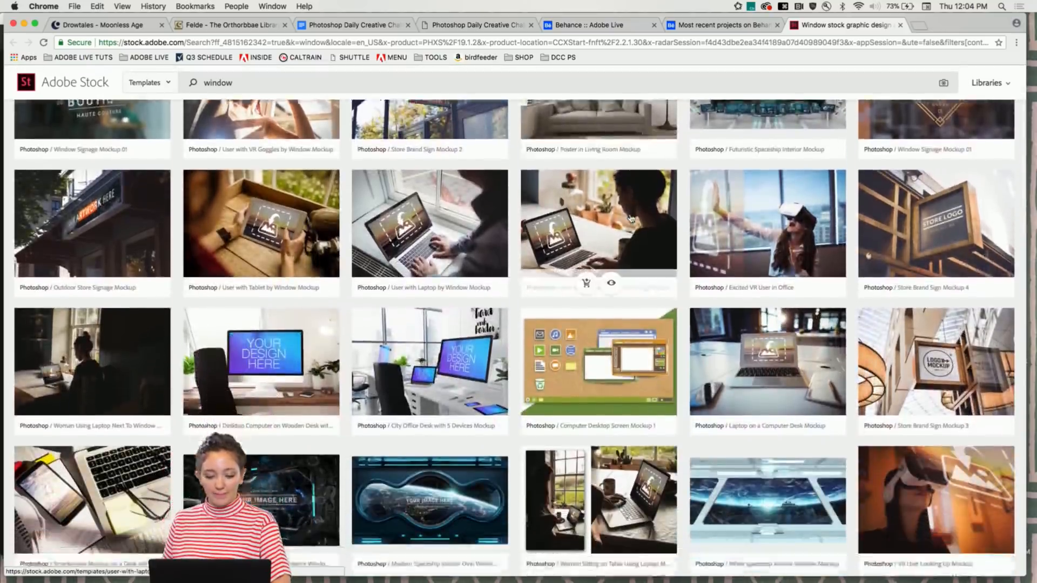
scroll(631, 218, "down", 5)
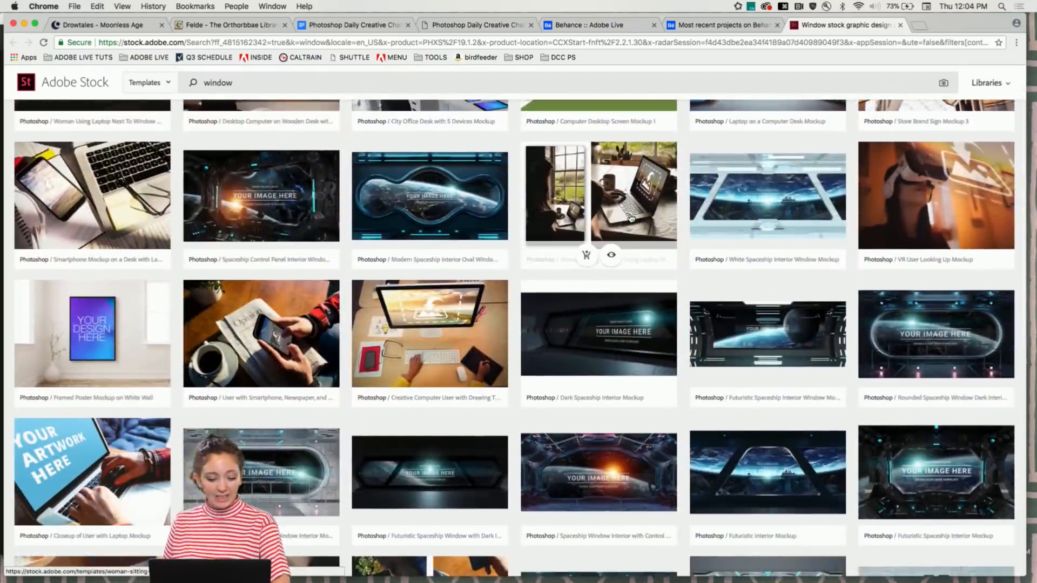
scroll(631, 218, "down", 10)
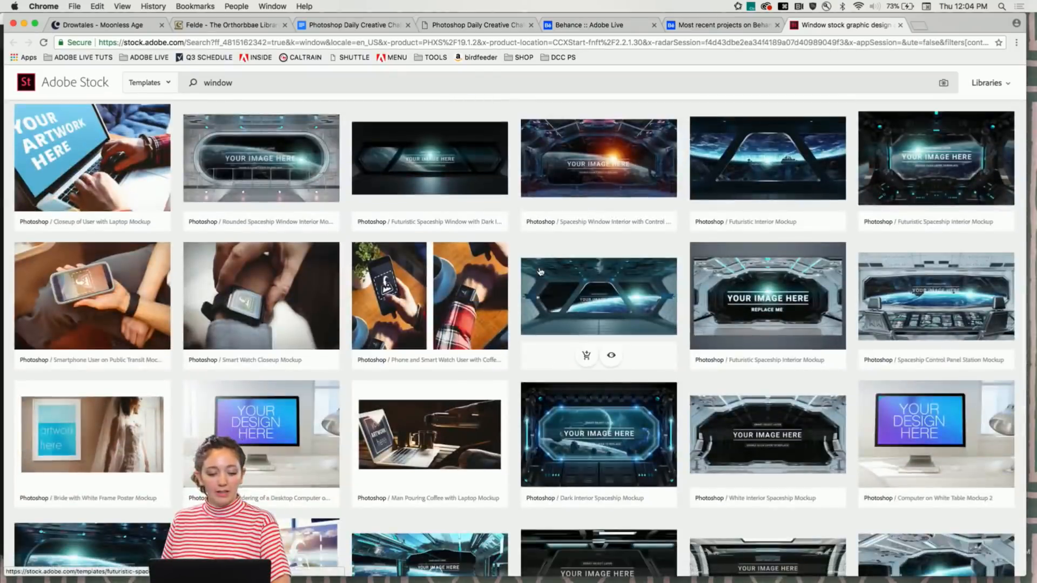
scroll(540, 272, "down", 6)
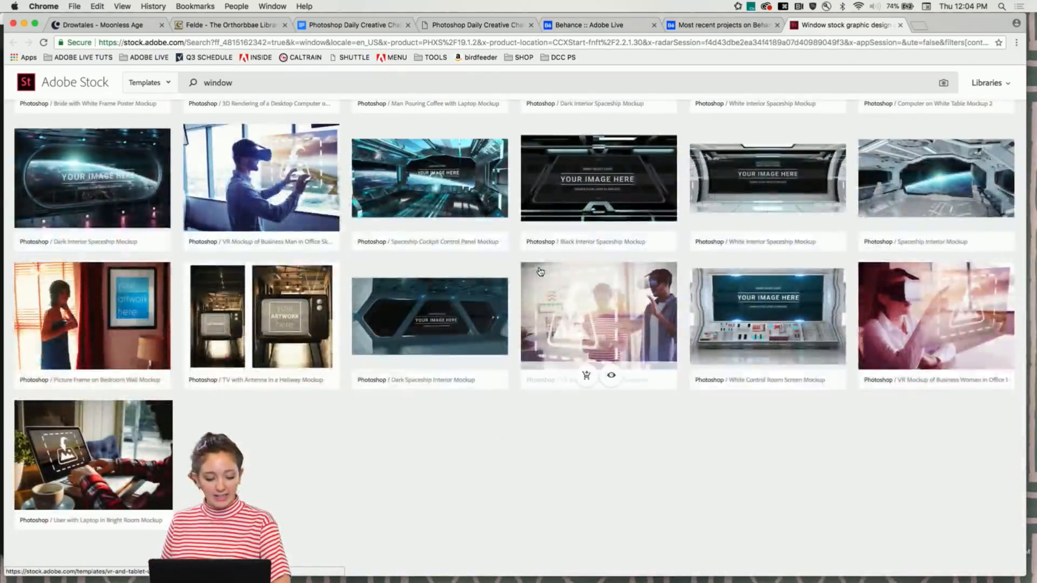
scroll(540, 270, "up", 10)
scroll(540, 271, "up", 15)
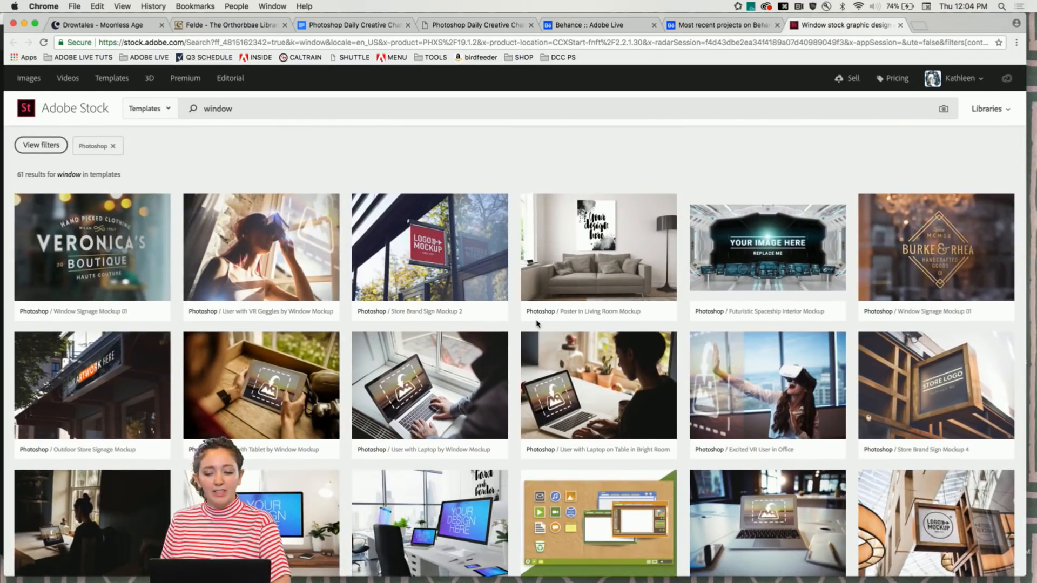
mouse_move(421, 249)
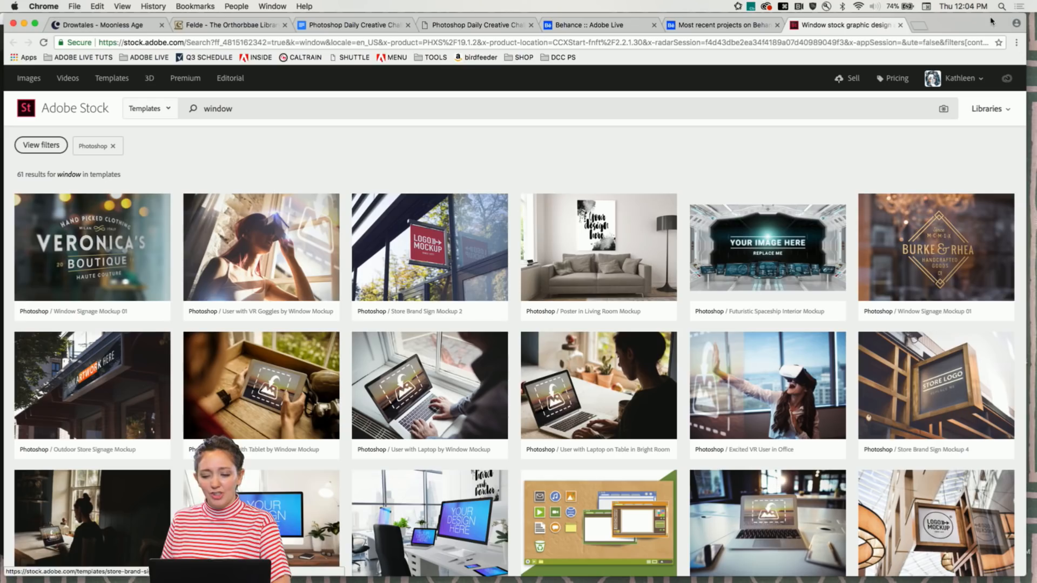
mouse_move(943, 249)
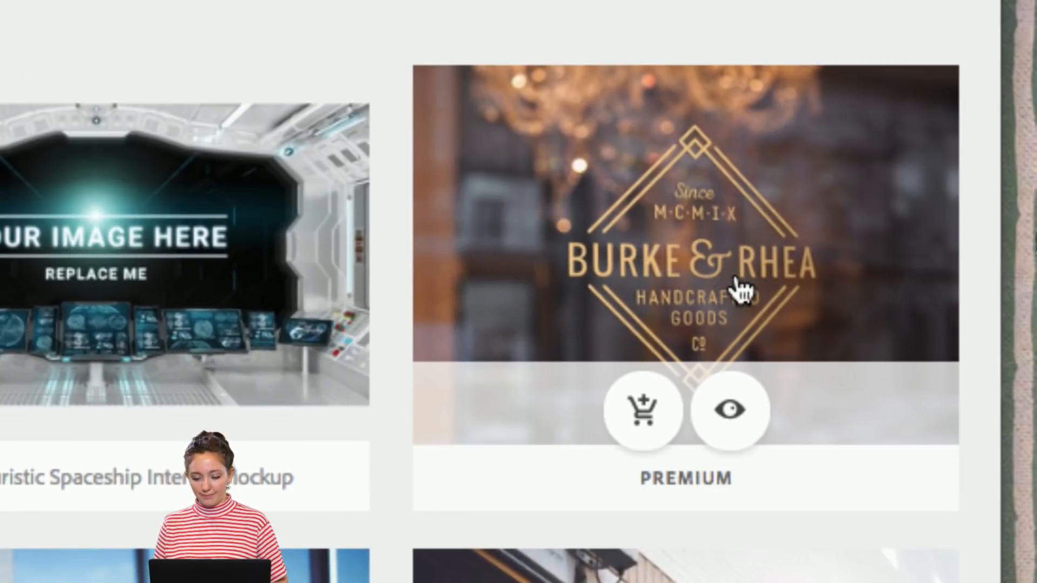
key("alt+super+8")
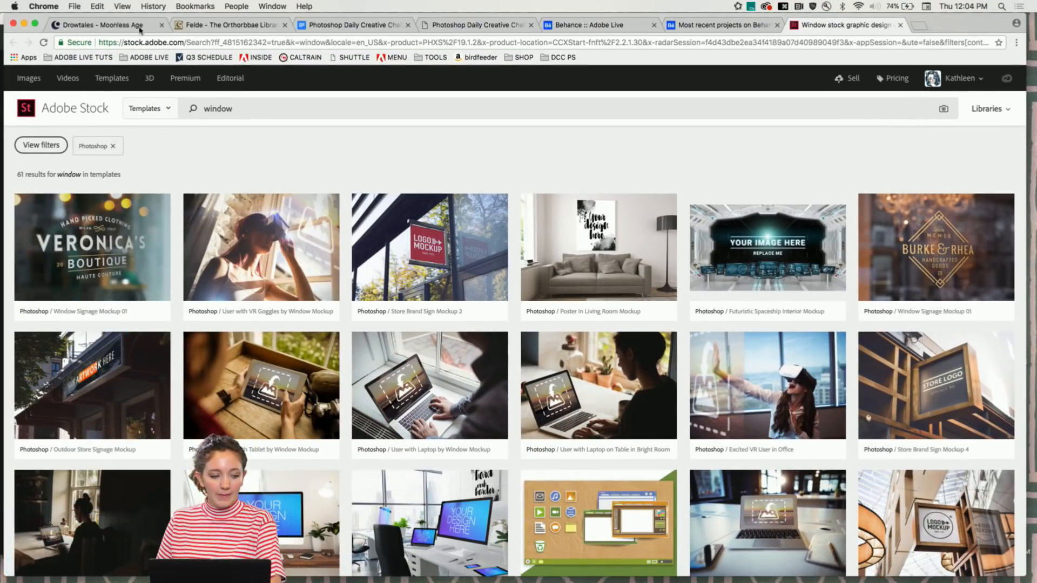
Leave the Adobe Stock results and select the Textured Geometric Masks template among the Photo templates
left_click(23, 24)
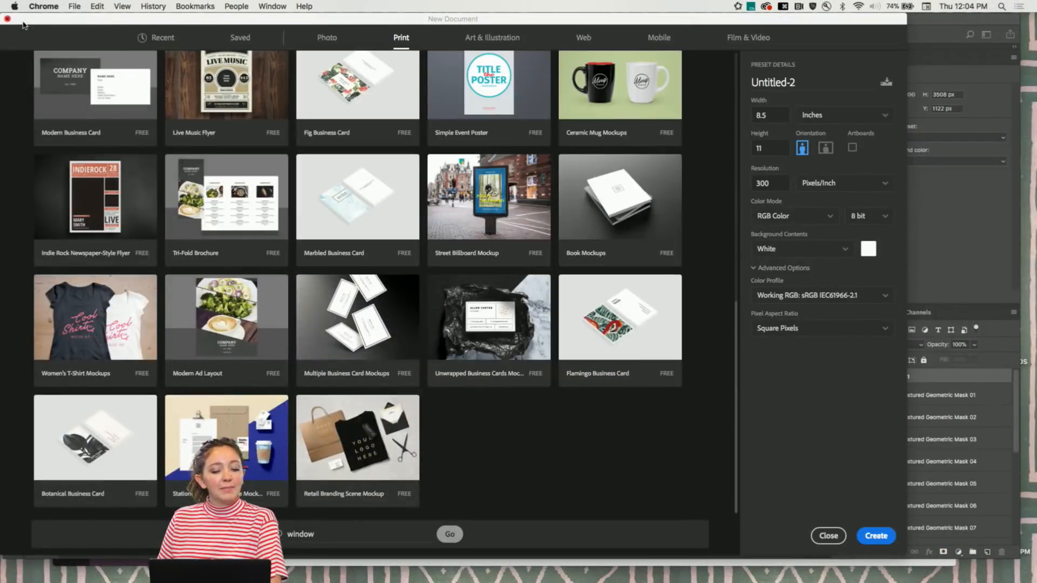
scroll(258, 71, "up", 6)
left_click(324, 42)
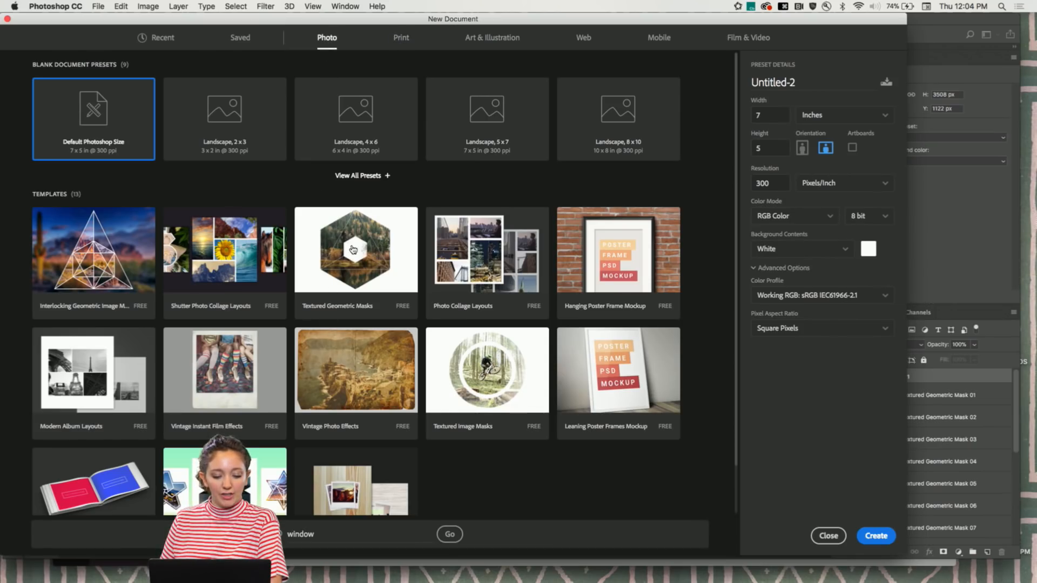
left_click(380, 239)
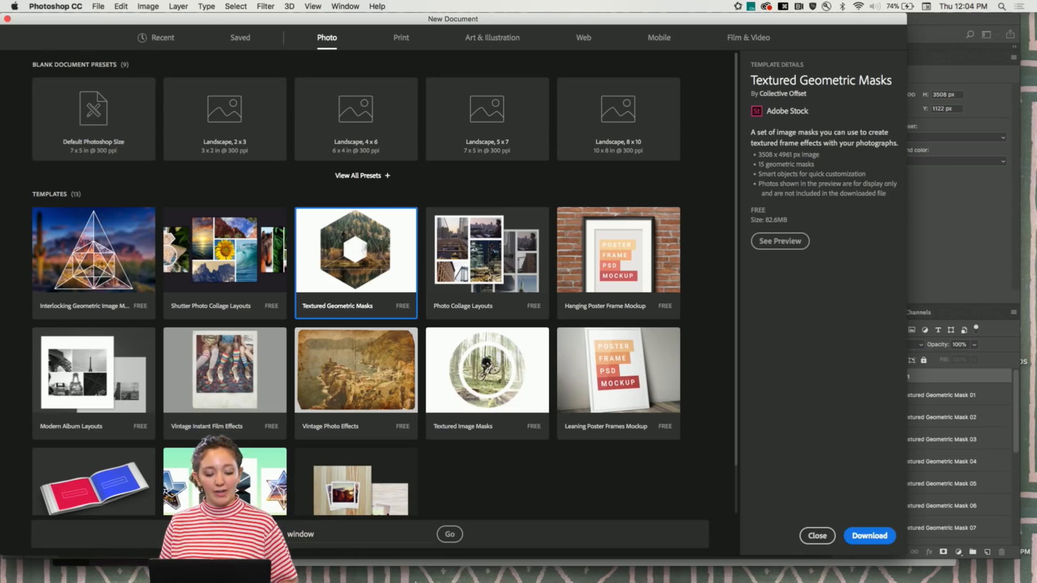
mouse_move(432, 581)
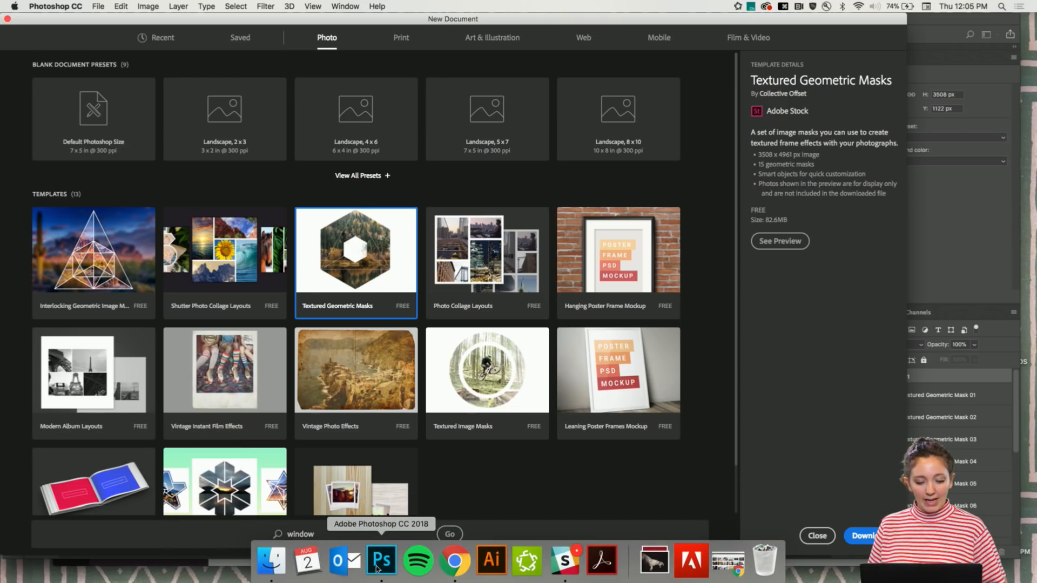
Close the new document window and collapse the Libraries panel that overlaps the BLANK_SQUARE.psd workspace
left_click(816, 536)
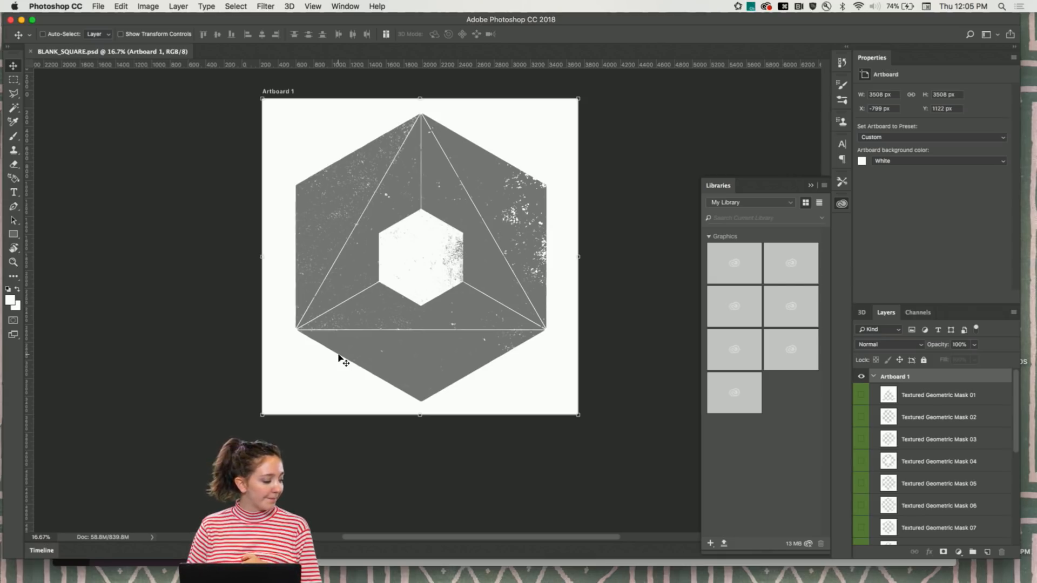
scroll(269, 387, "up", 5)
scroll(268, 387, "right", 3)
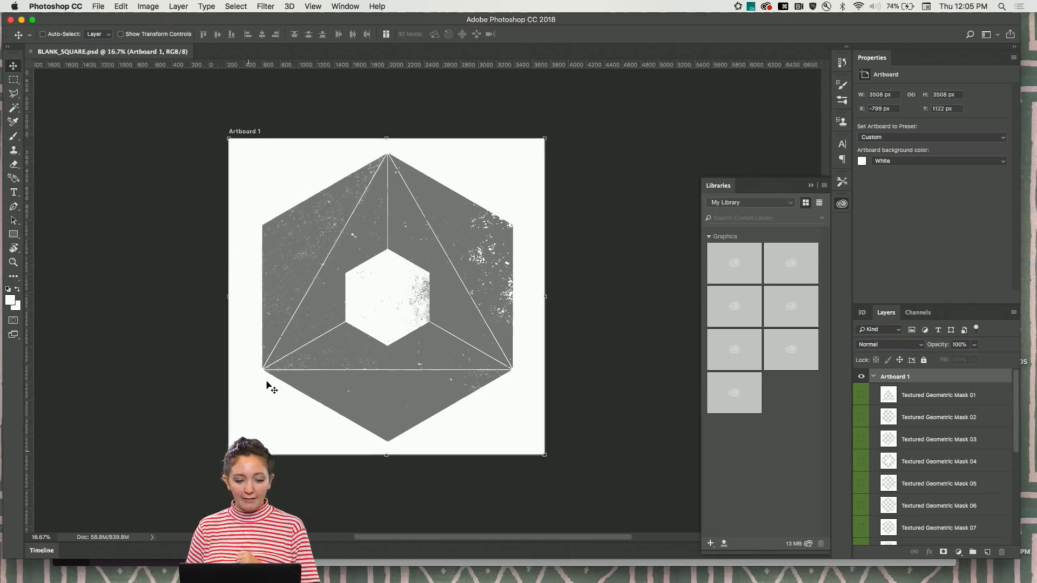
scroll(880, 468, "down", 5)
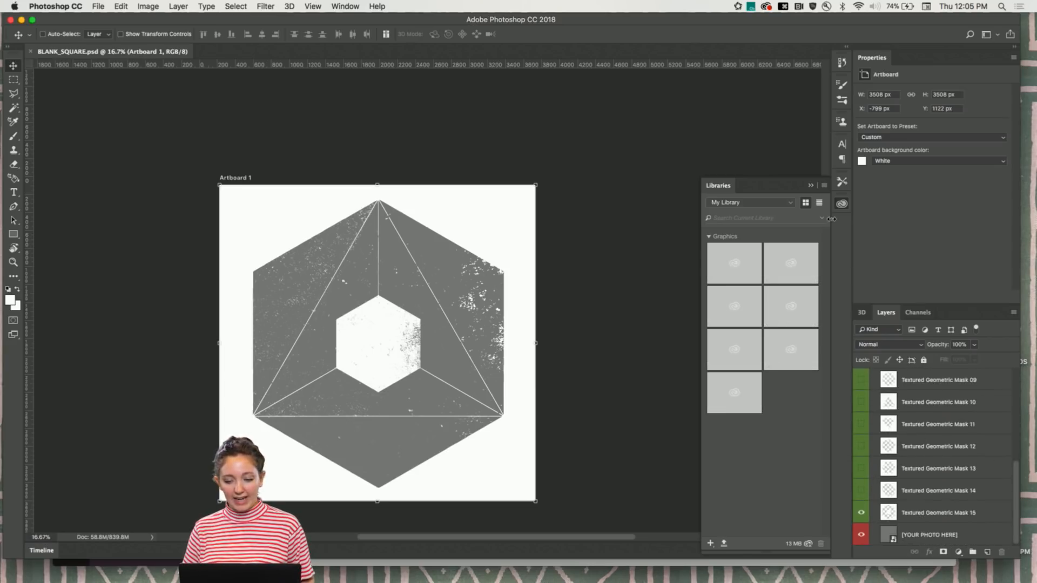
left_click(809, 186)
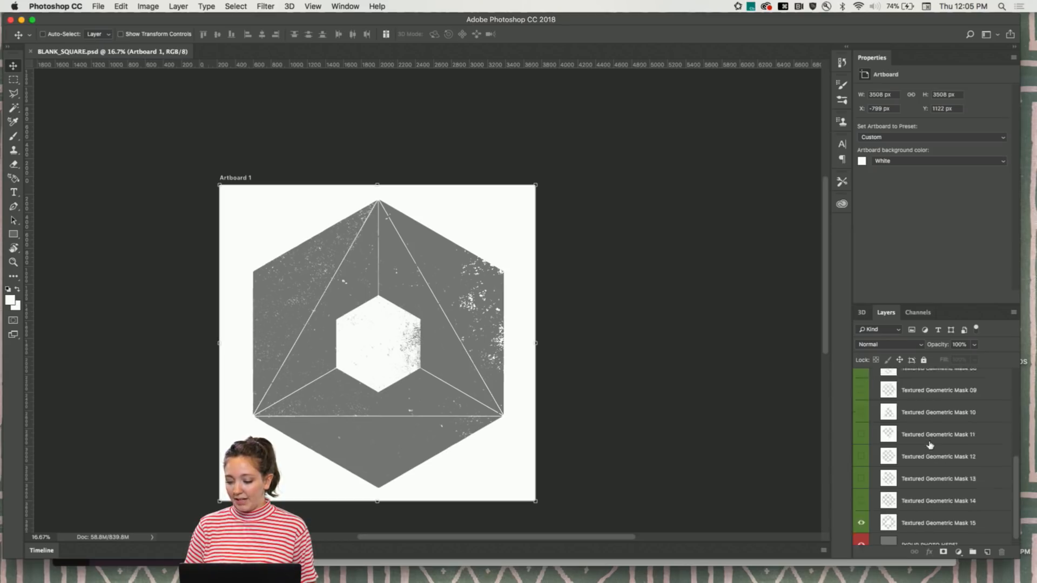
scroll(930, 445, "up", 1)
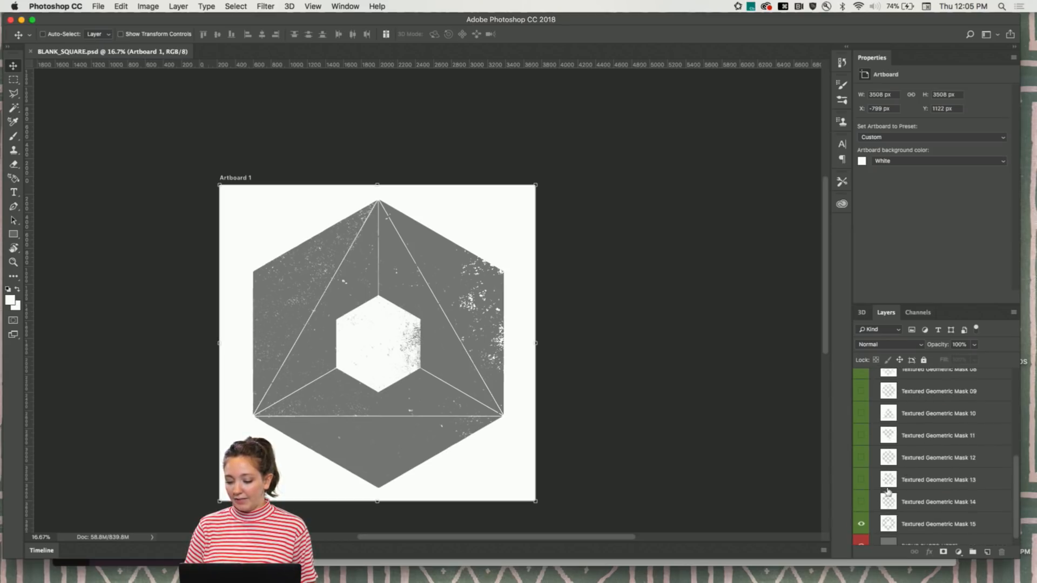
Preview Textured Geometric Masks 14 and 13 one at a time on the artboard, and show Mask 15 again
left_click(861, 523)
left_click(861, 507)
left_click(862, 506)
left_click(861, 481)
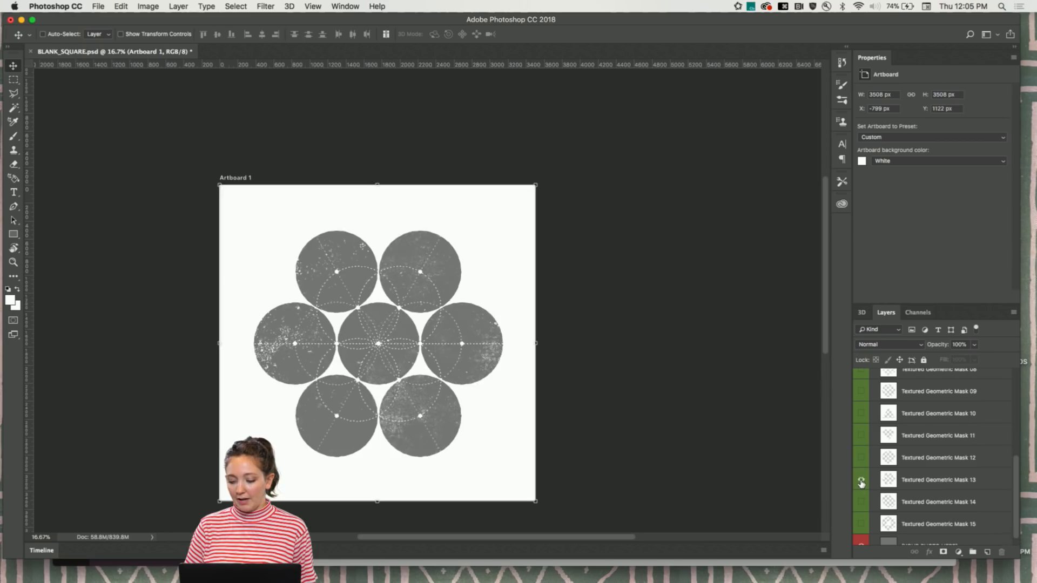
left_click(862, 480)
left_click(862, 521)
scroll(907, 498, "down", 1)
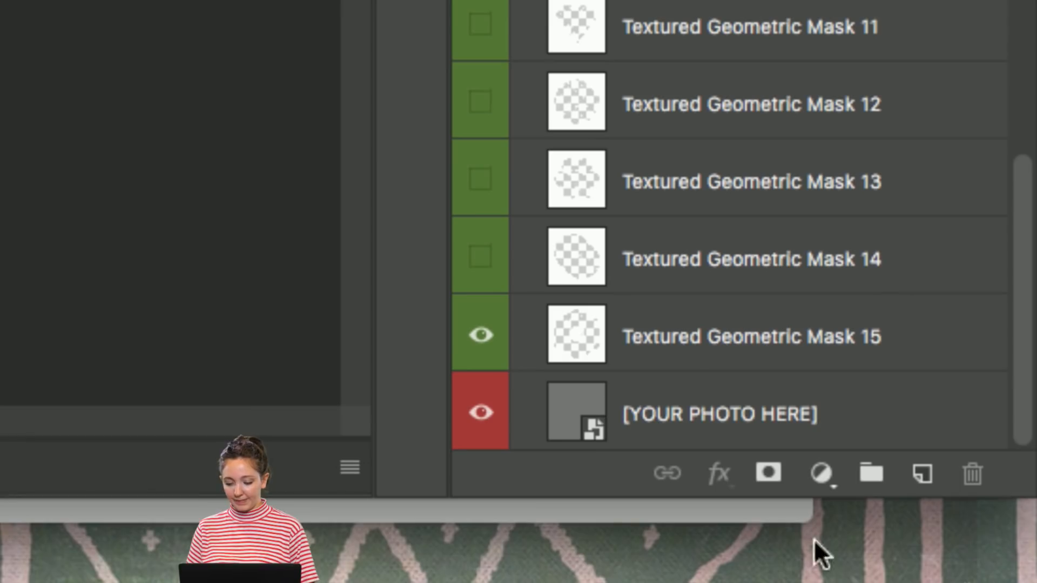
Open the contents of the [YOUR PHOTO HERE] smart object for editing
key("alt+super+8")
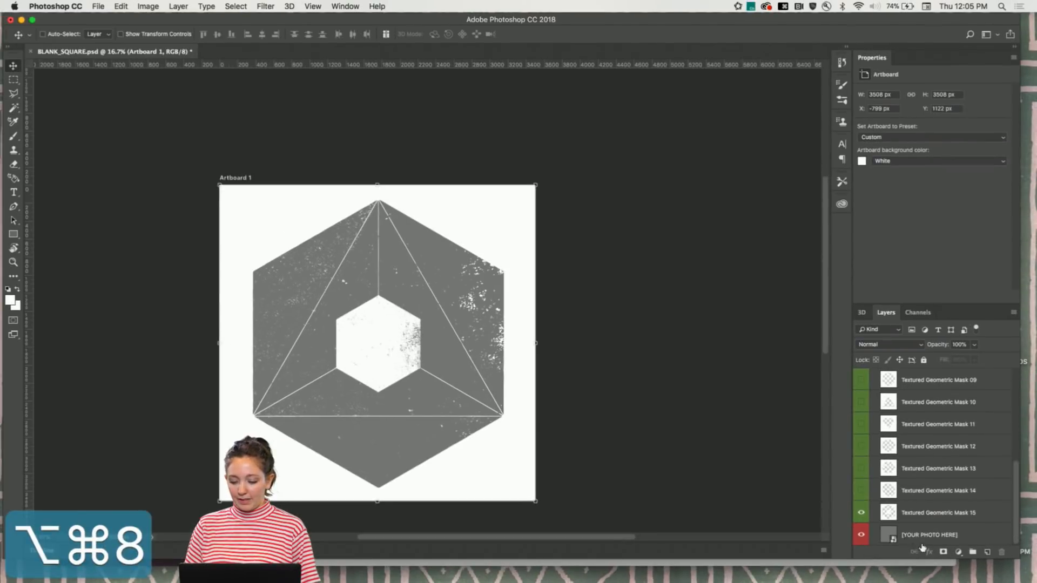
double_click(889, 536)
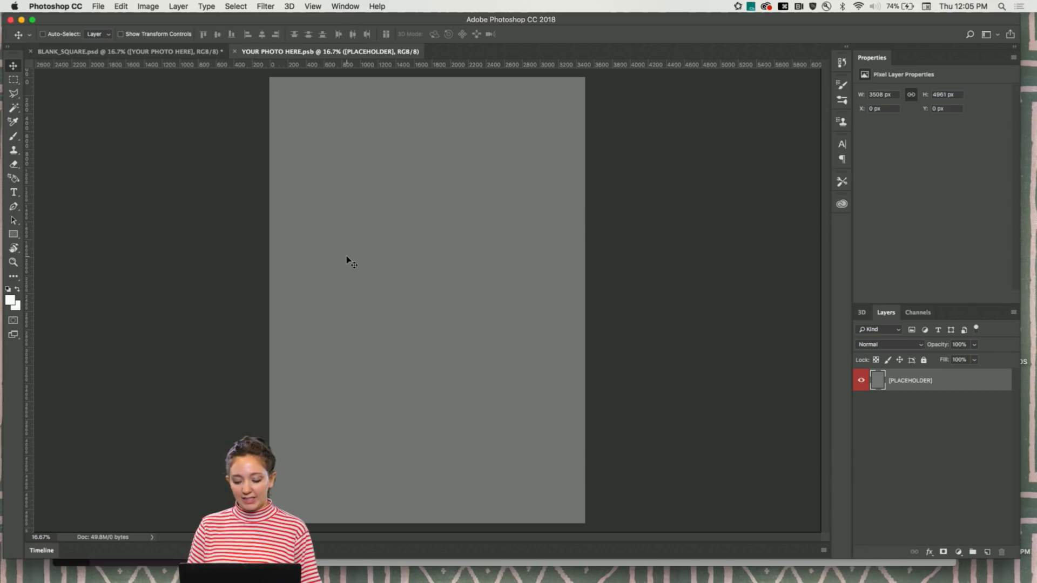
left_click(336, 5)
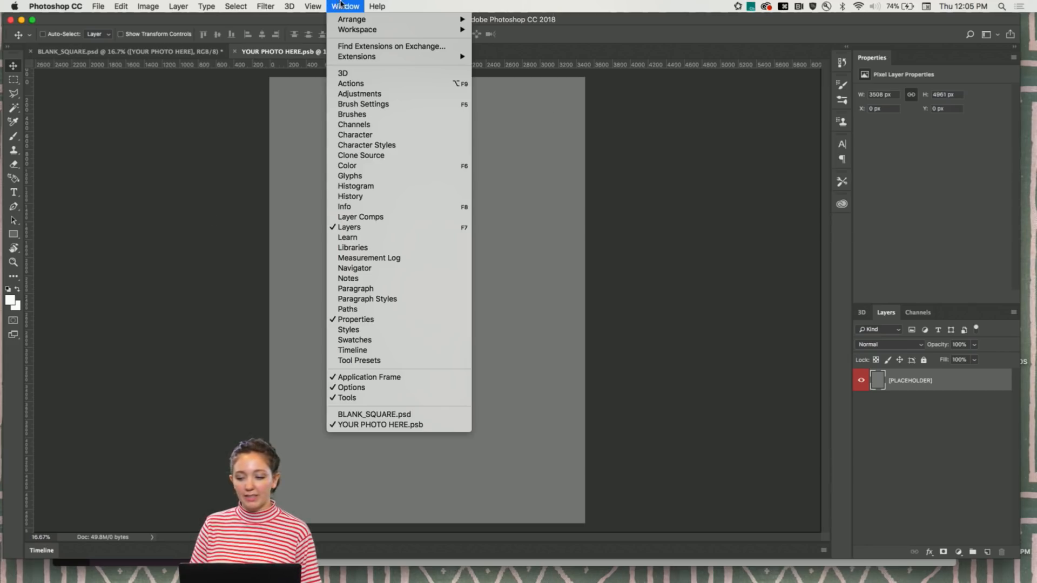
left_click(634, 202)
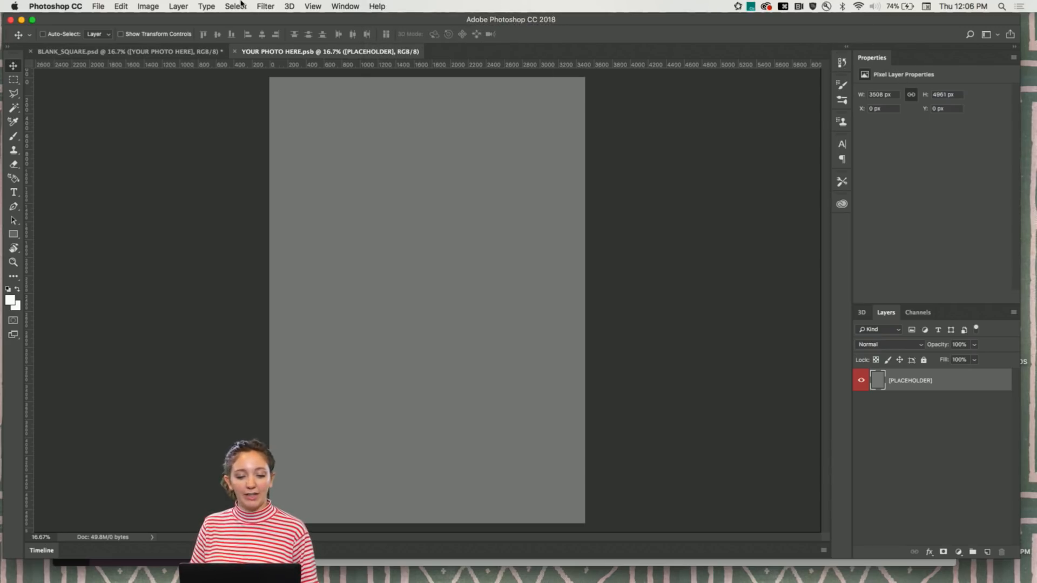
key("alt+super+8")
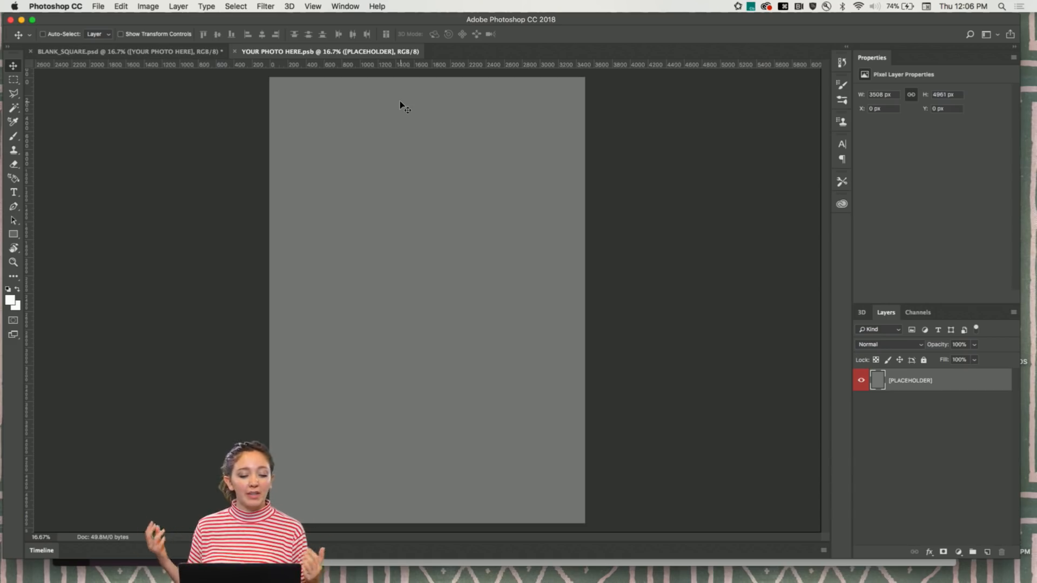
left_click(344, 6)
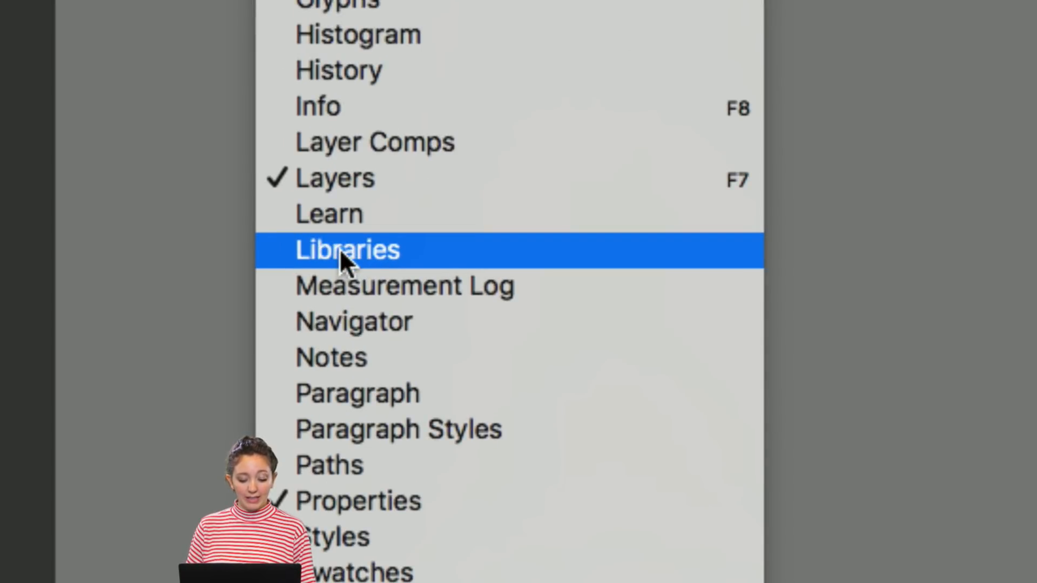
key("alt+super+8")
left_click(673, 189)
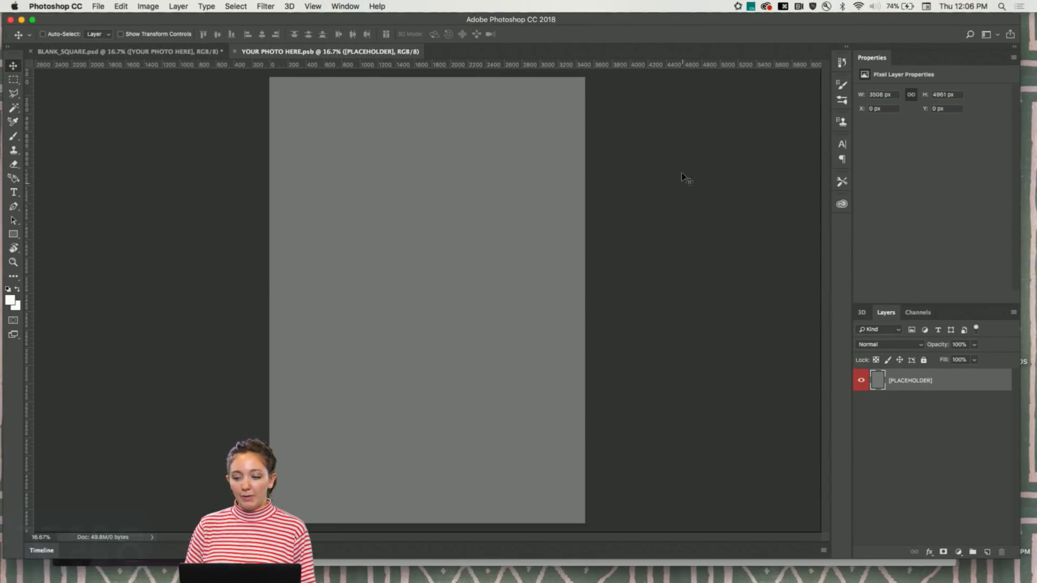
Switch the workspace from 3D to Essentials to bring the Libraries panel into view
left_click(1000, 36)
left_click(997, 36)
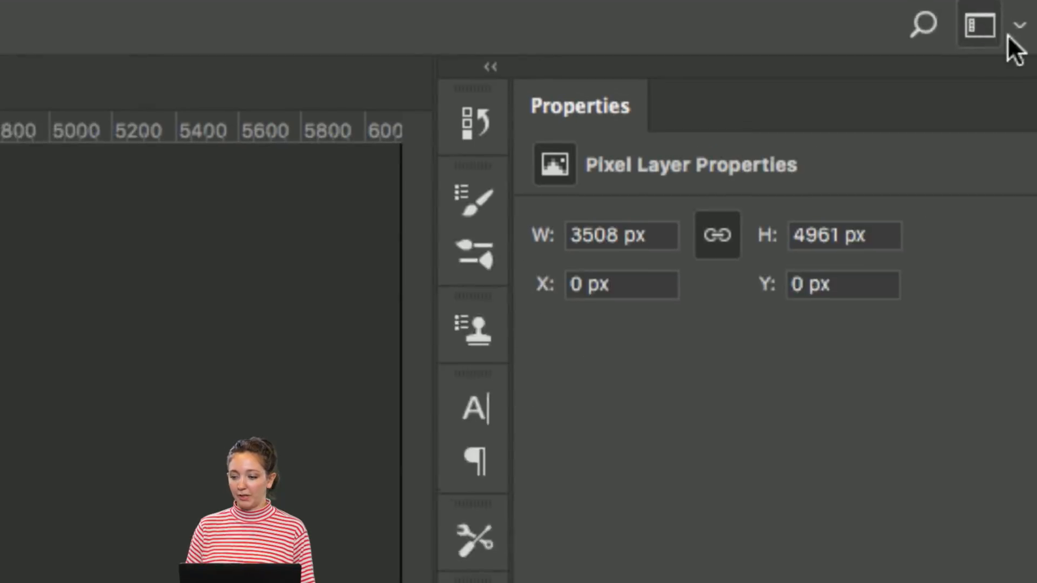
left_click(875, 30)
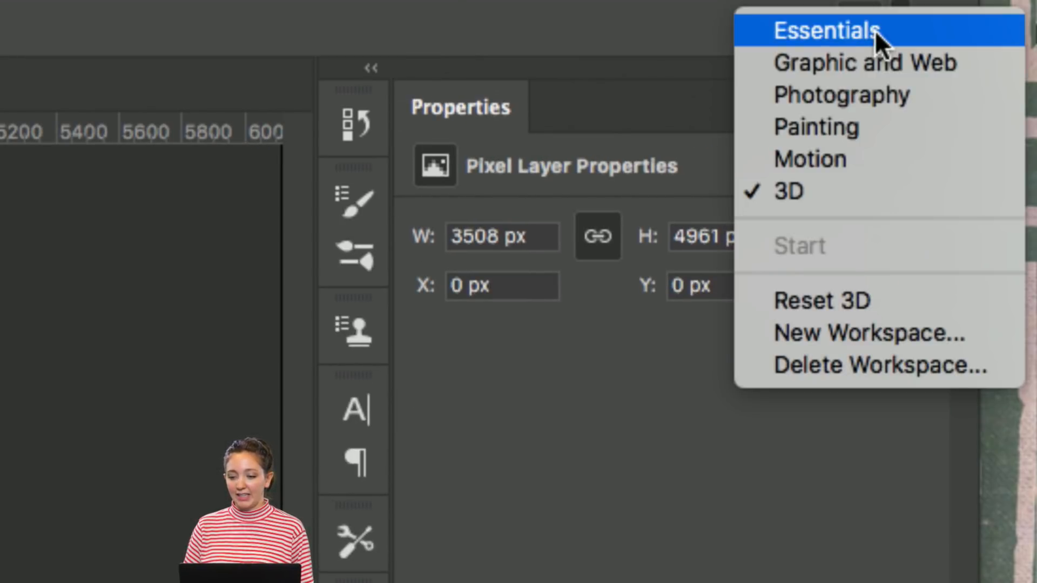
left_click(814, 34)
key("alt+super+8")
key("alt+super+8")
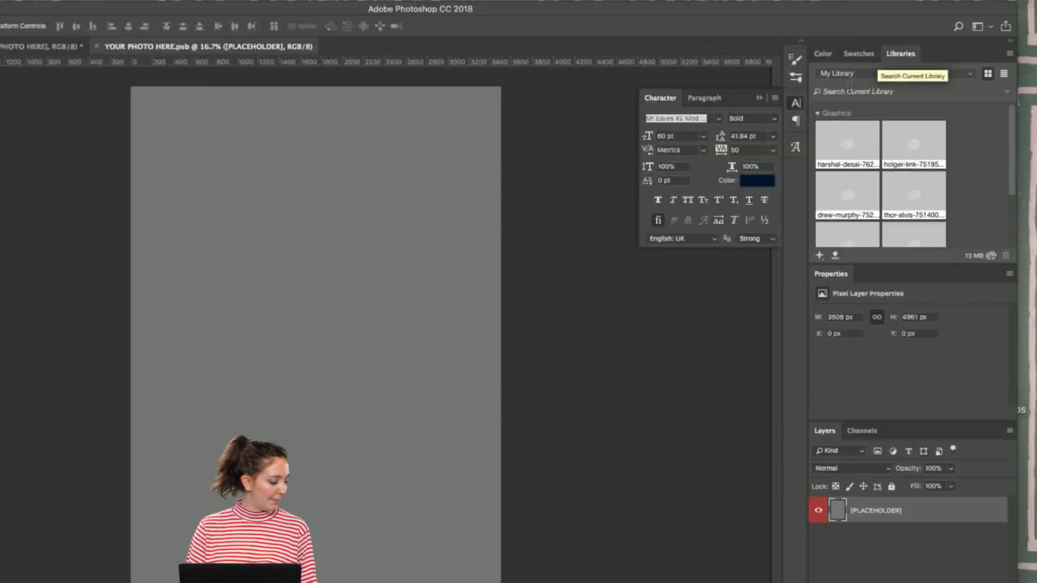
key("alt+super+8")
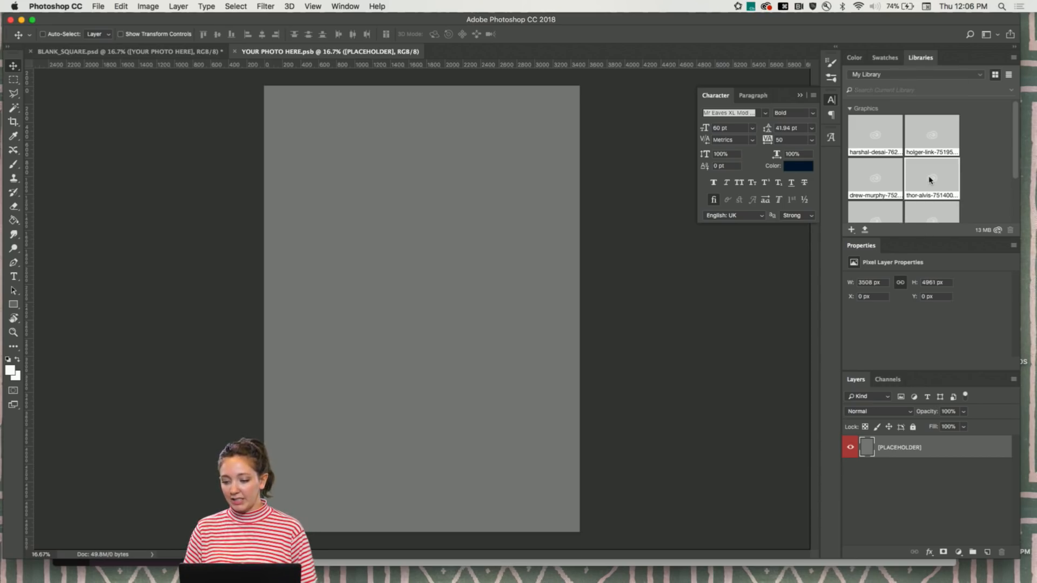
Place the starry photo from My Library over the placeholder, centre it horizontally, and rotate it -90°
left_click_drag(938, 184, 428, 293)
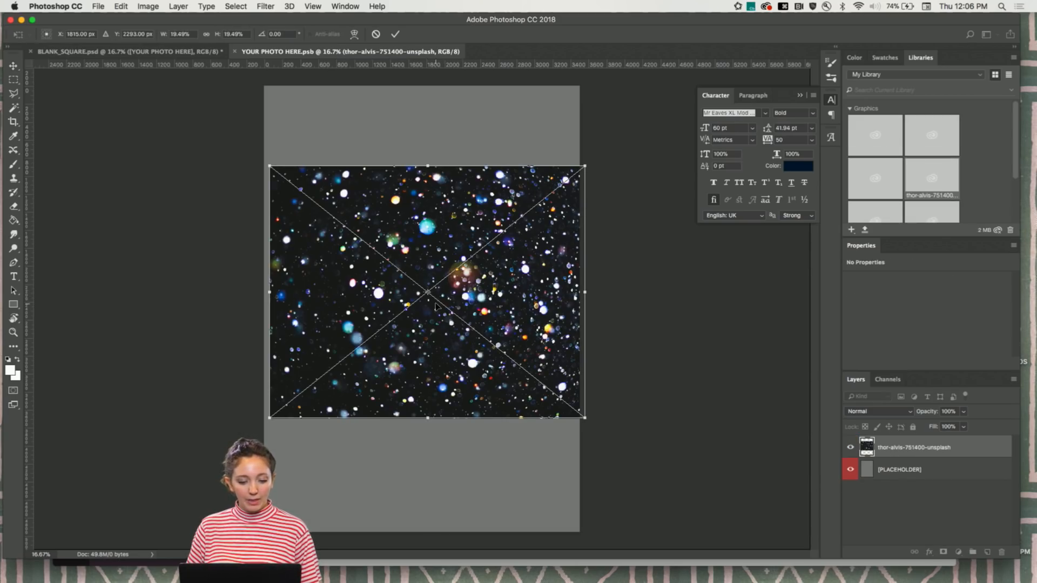
left_click_drag(435, 305, 431, 306)
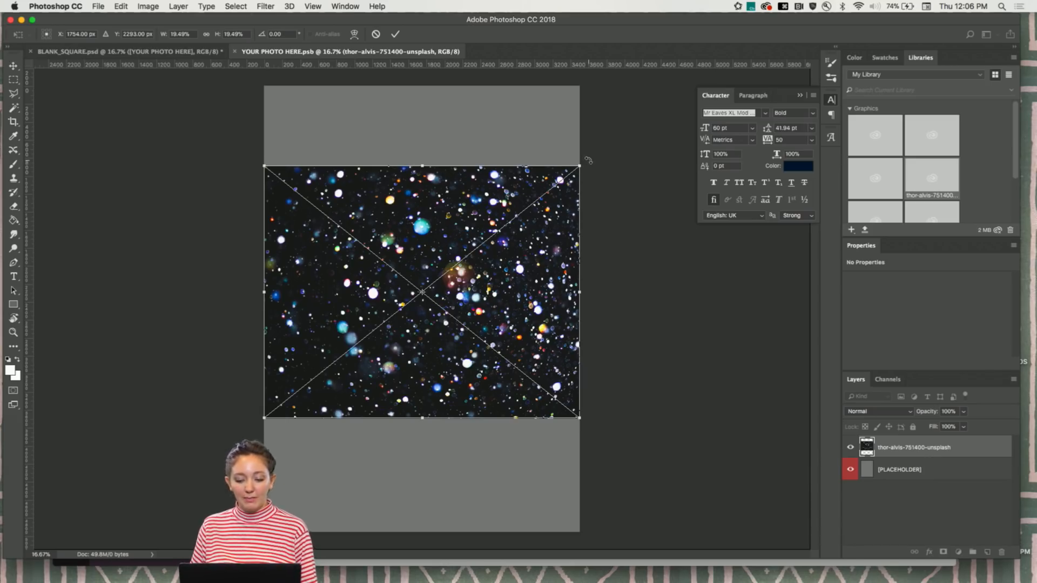
left_click_drag(589, 161, 541, 160)
left_click_drag(358, 165, 327, 185)
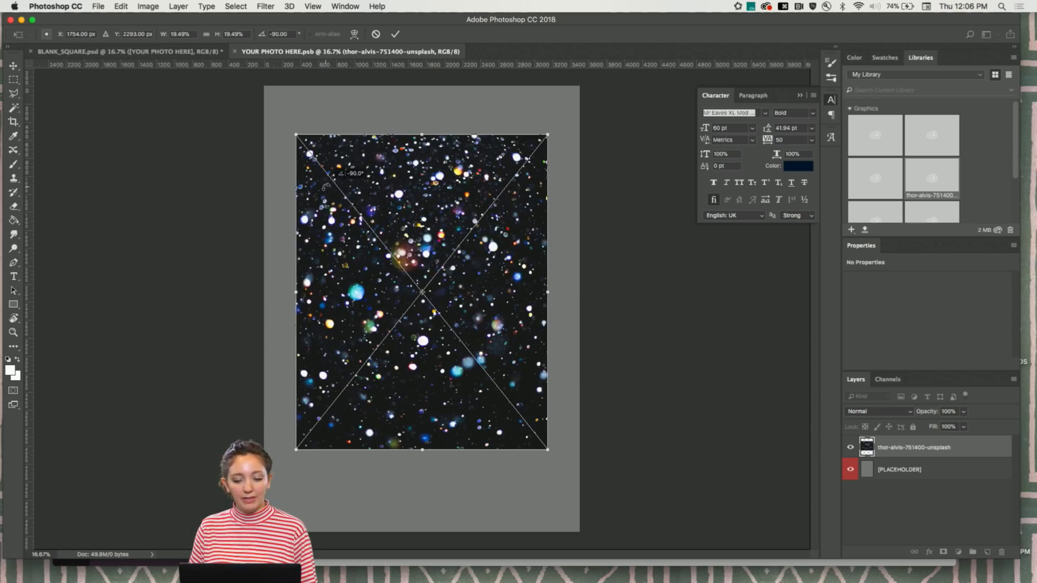
Enlarge the starry photo to about 27.5% and position it over the whole canvas, committing the placement
left_click_drag(381, 253, 347, 204)
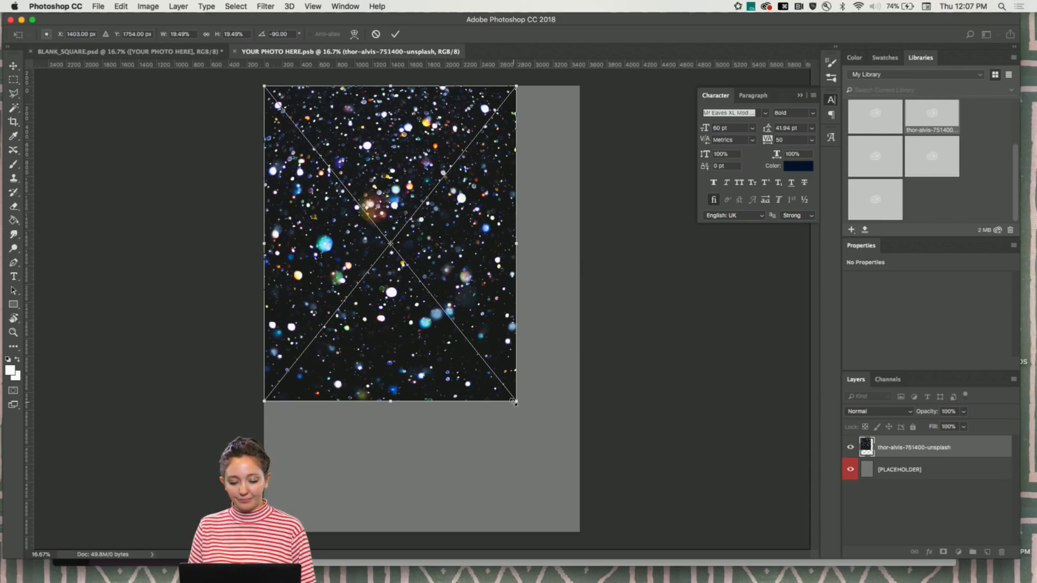
left_click_drag(516, 402, 598, 539)
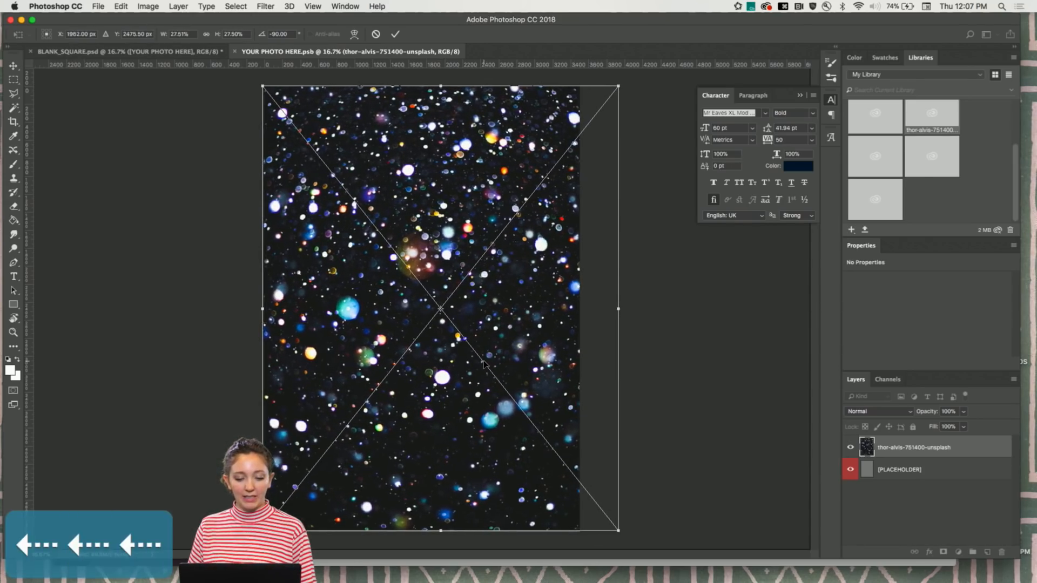
left_click_drag(500, 351, 487, 352)
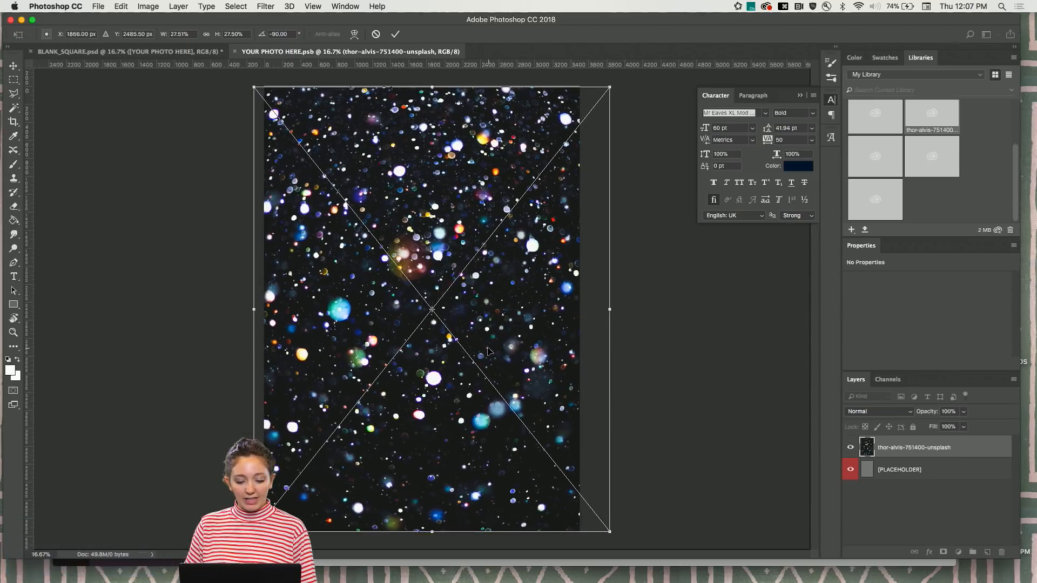
key("Return")
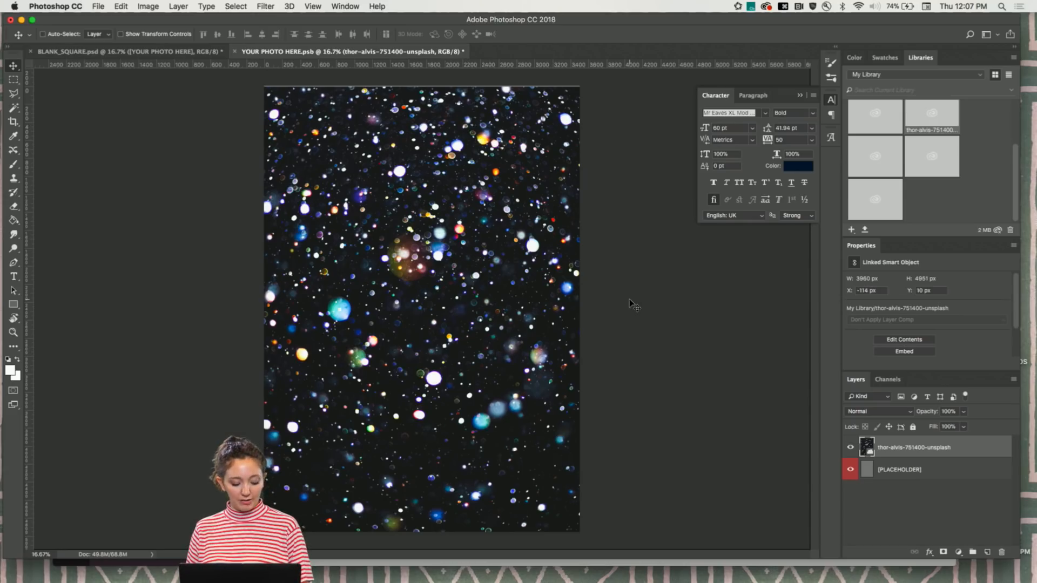
Save the smart object's contents and return to BLANK_SQUARE.psd, making the Layers panel taller
key("super+s")
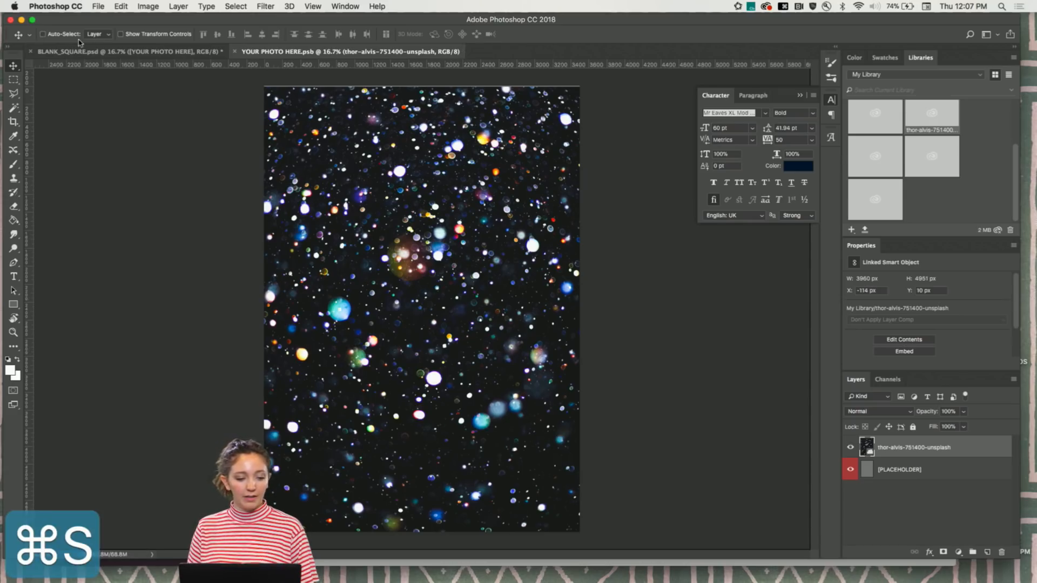
left_click(81, 52)
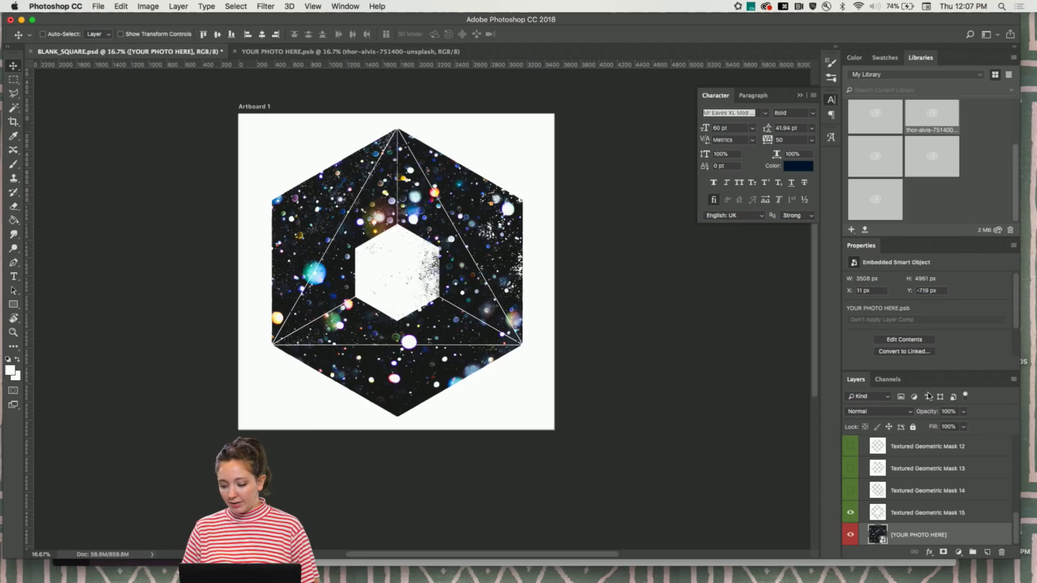
left_click_drag(929, 370, 938, 317)
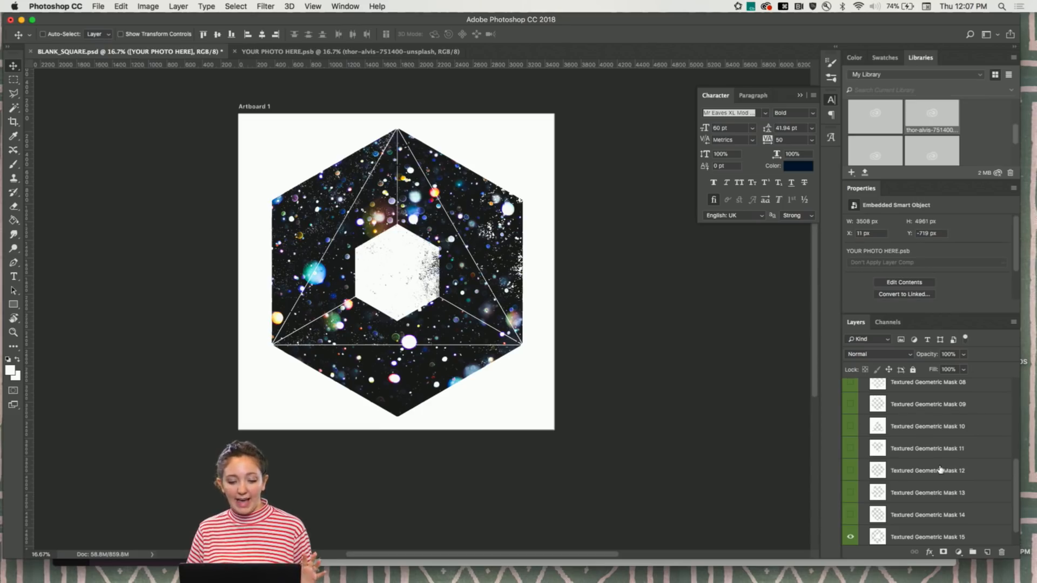
Hide Textured Geometric Mask 15, and preview Masks 14, 13 and 12 one at a time, hiding each again
scroll(940, 469, "down", 2)
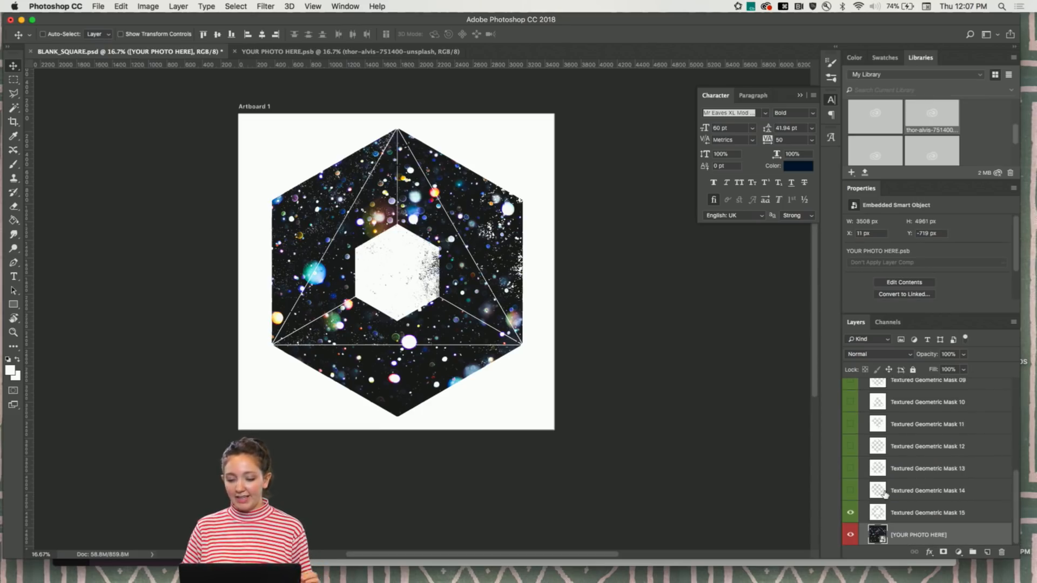
left_click(851, 512)
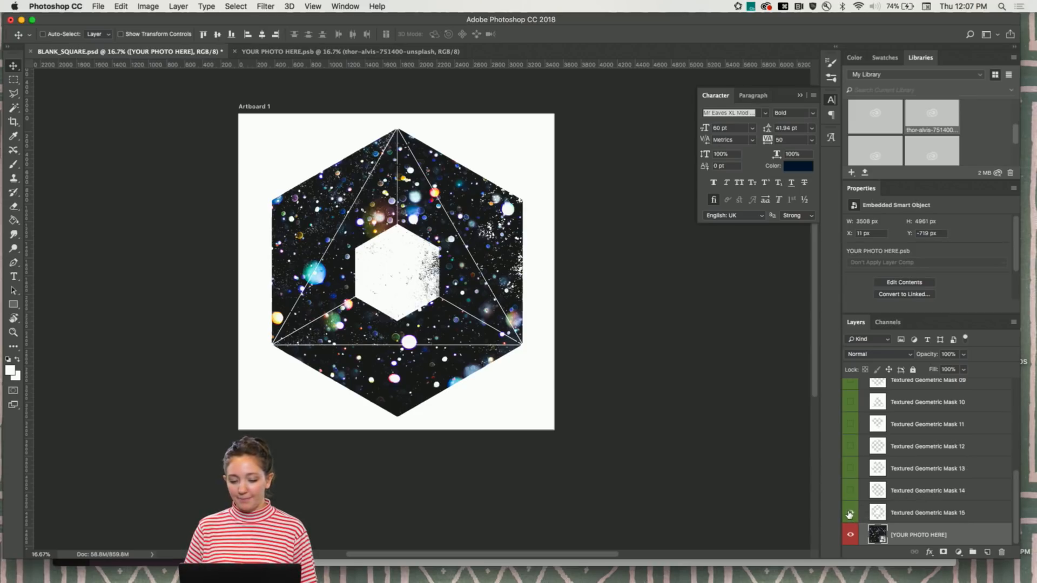
left_click(851, 491)
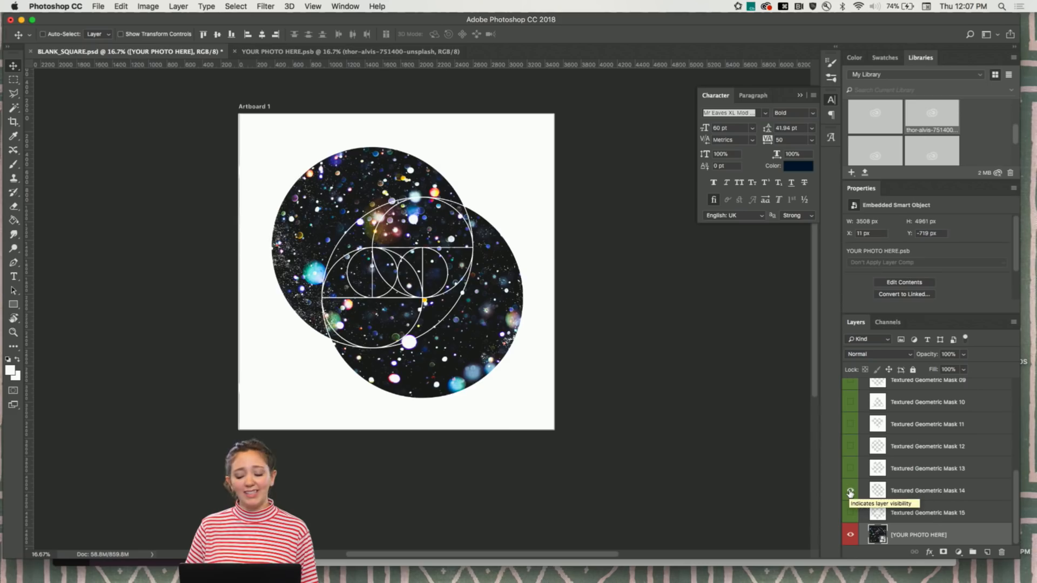
left_click(850, 491)
left_click(851, 469)
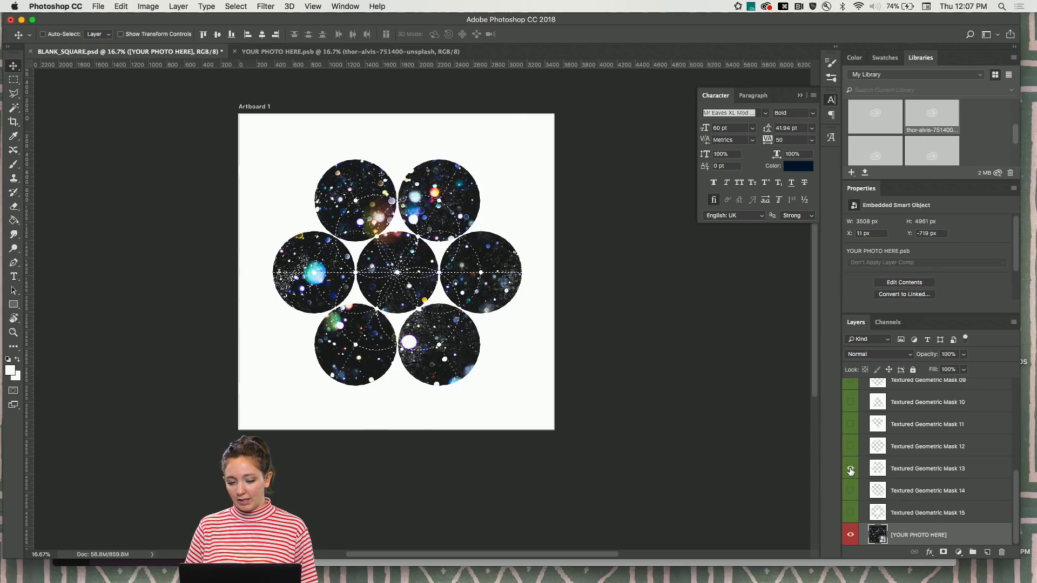
left_click(850, 469)
left_click(850, 446)
left_click(850, 447)
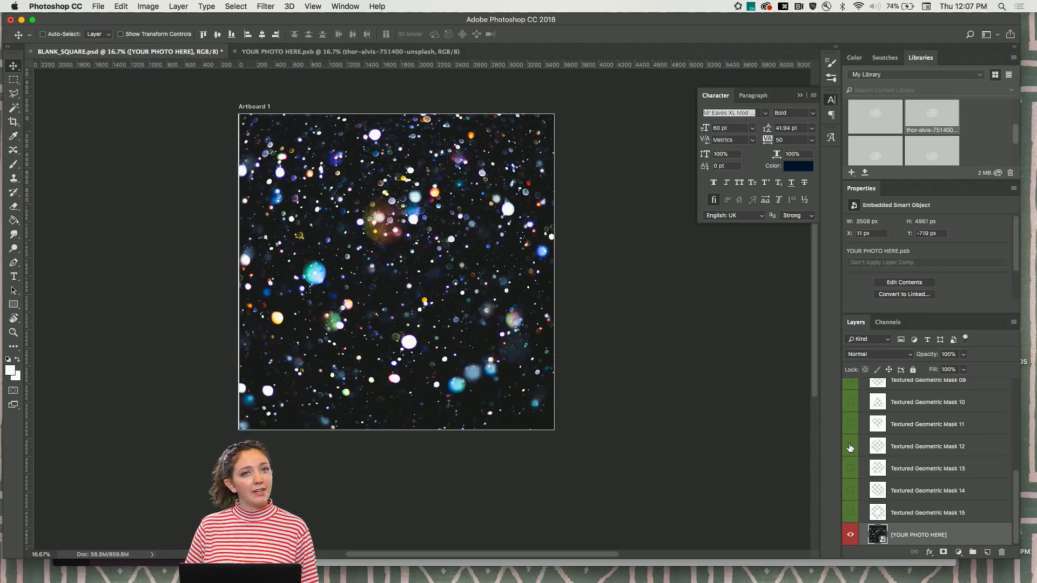
Preview Textured Geometric Masks 11 and 10 in turn over the starry photo, hiding each again
left_click(851, 425)
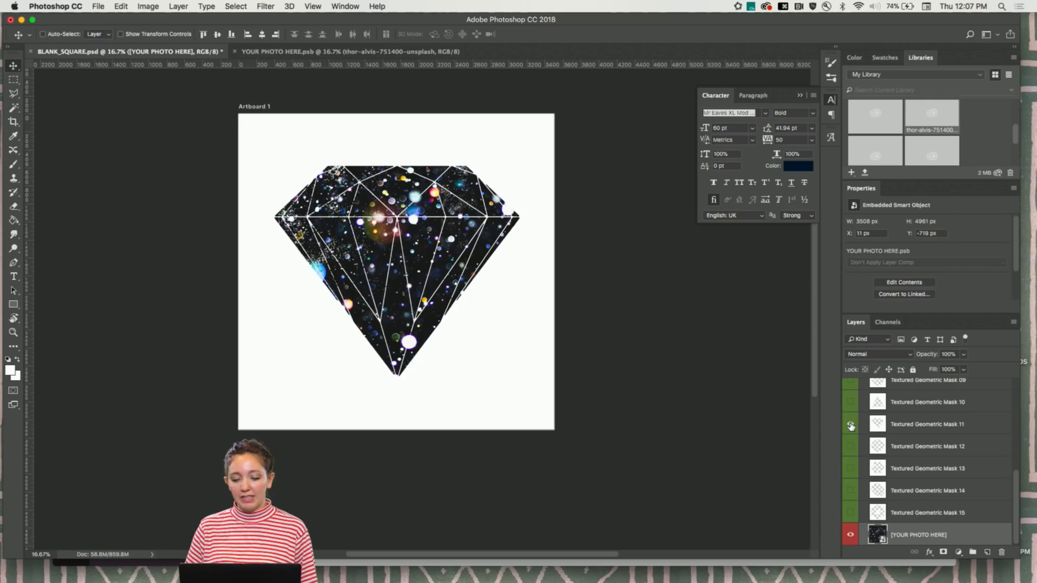
left_click(851, 424)
scroll(850, 427, "up", 2)
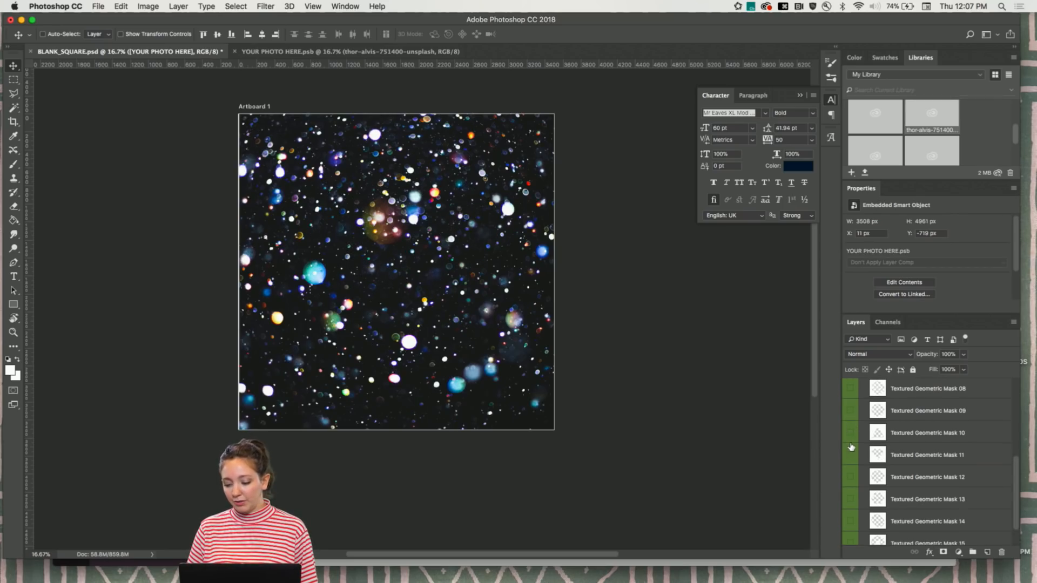
left_click(850, 433)
left_click(850, 434)
Preview Textured Geometric Mask 09, hide it again, and show Textured Geometric Mask 08 over the photo
scroll(850, 439, "up", 1)
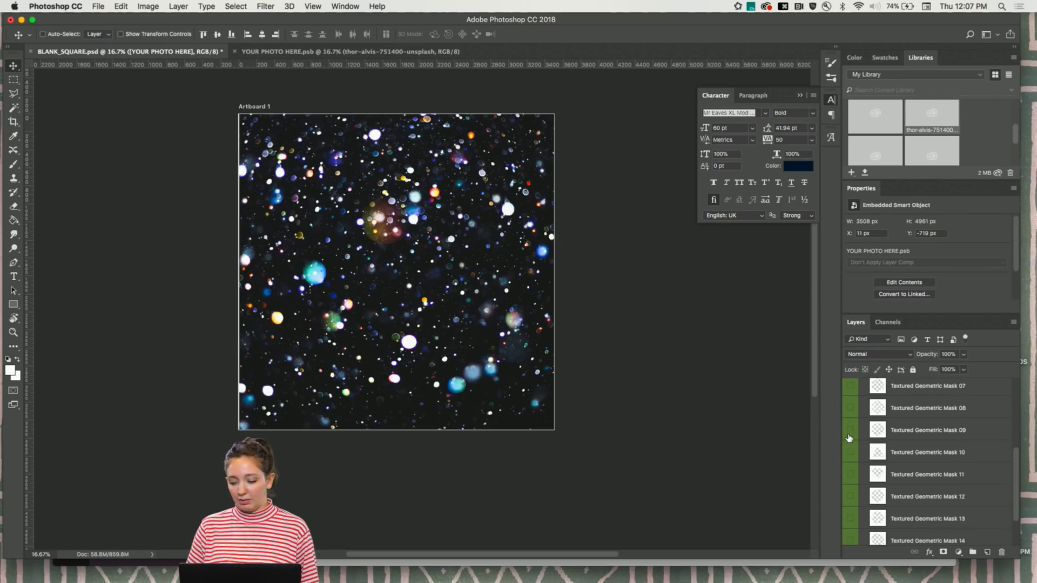
left_click(850, 431)
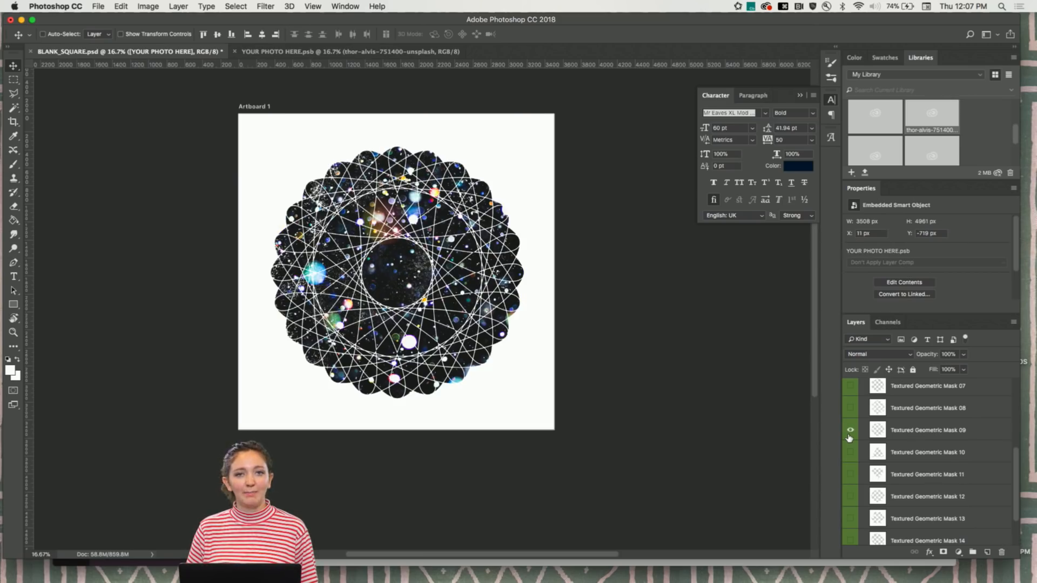
left_click(850, 432)
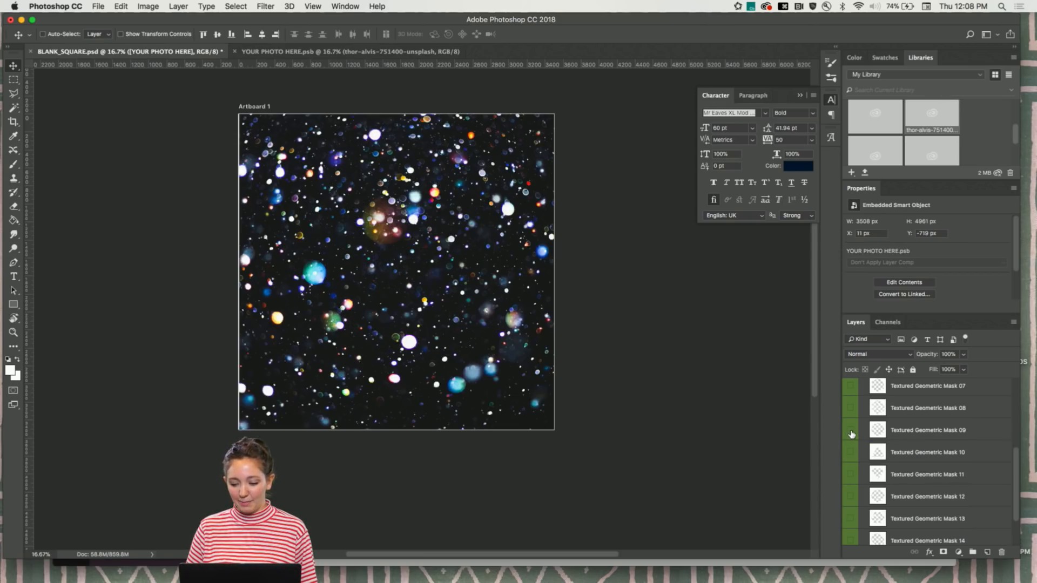
scroll(864, 433, "up", 2)
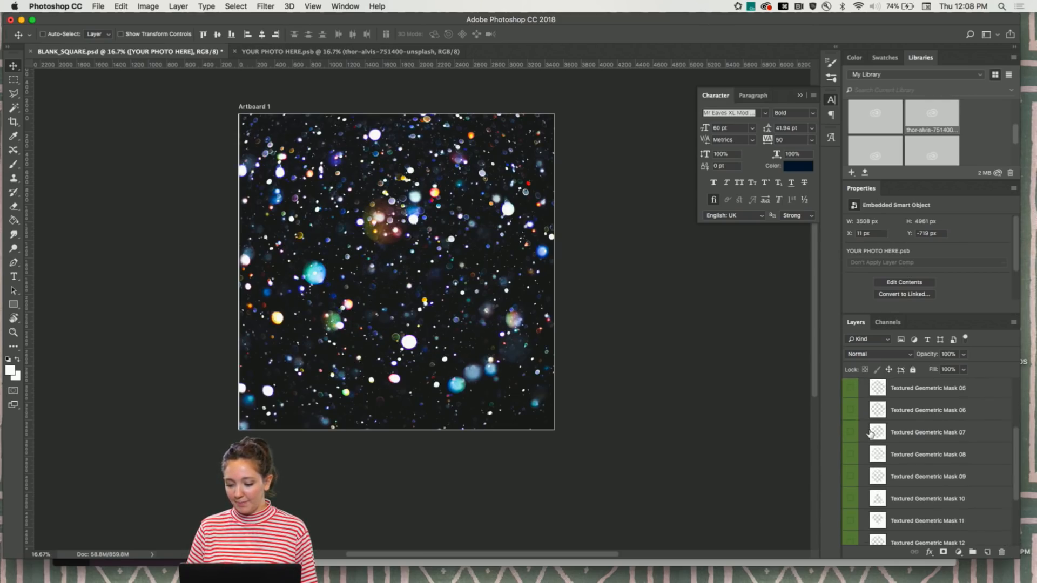
left_click(851, 453)
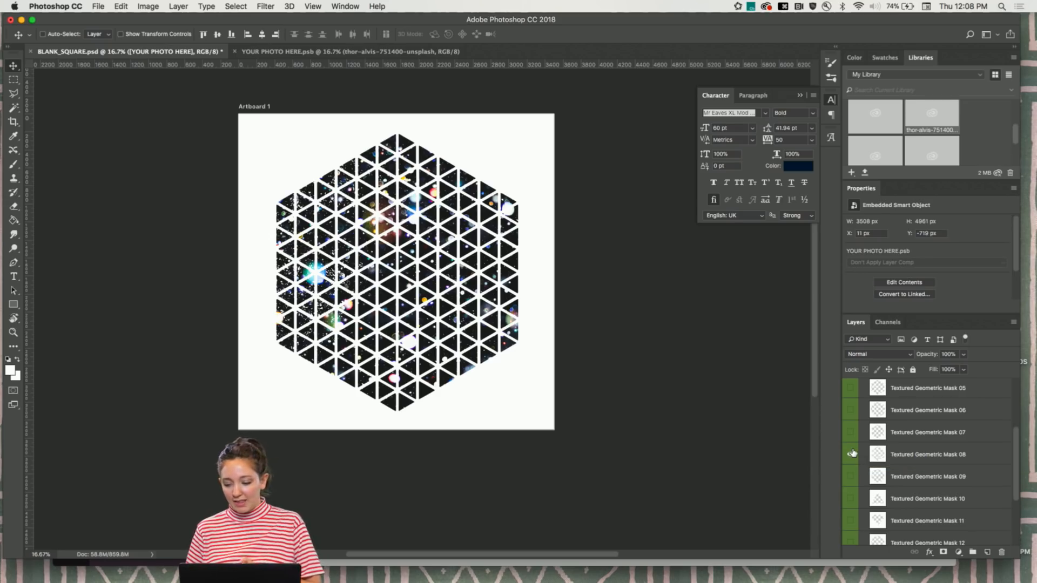
Add a new layer above Textured Geometric Mask 01 and select the Rectangle tool
scroll(950, 458, "up", 3)
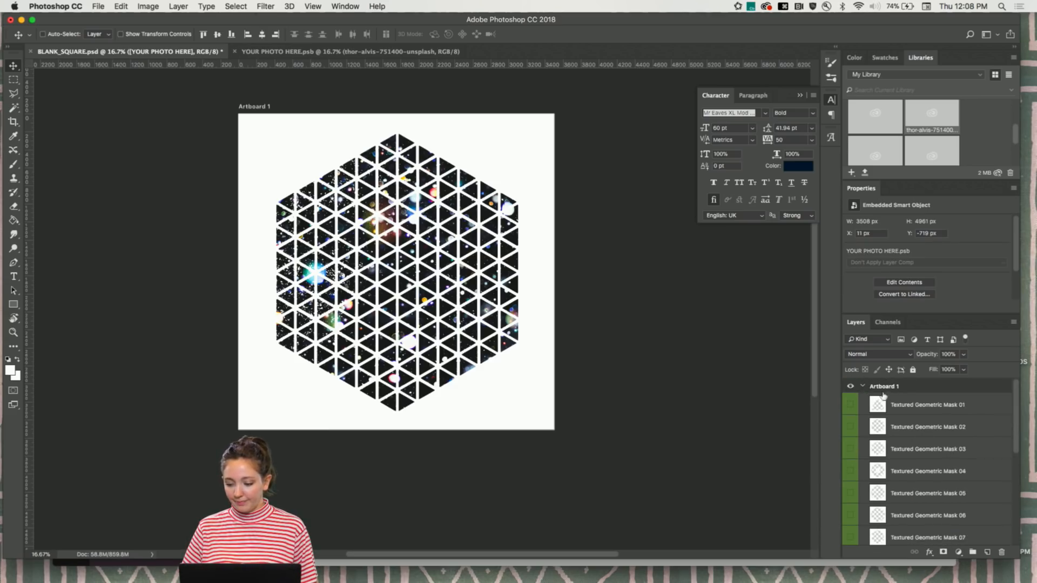
left_click(912, 409)
left_click(987, 552)
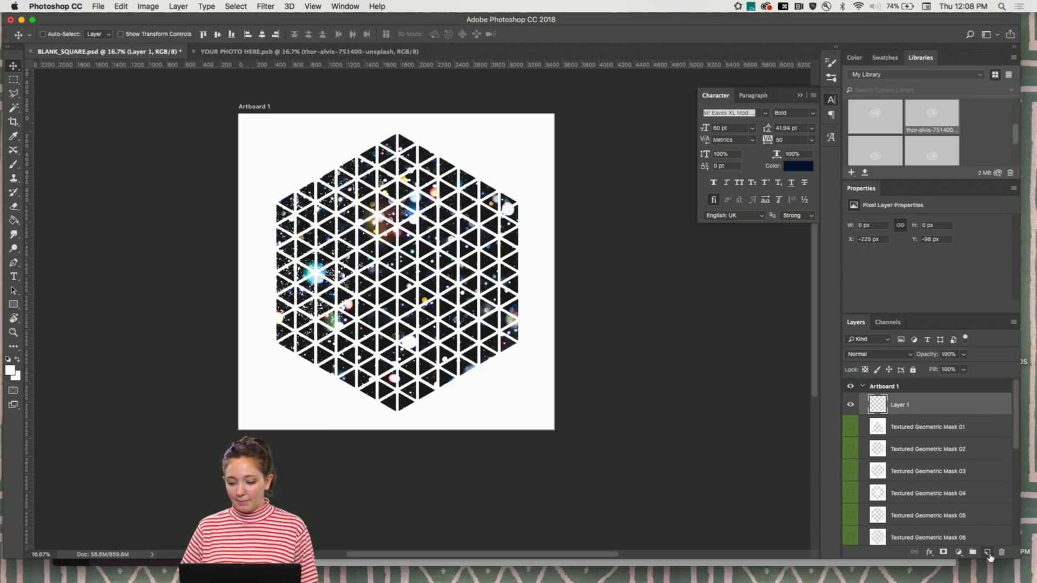
left_click(14, 305)
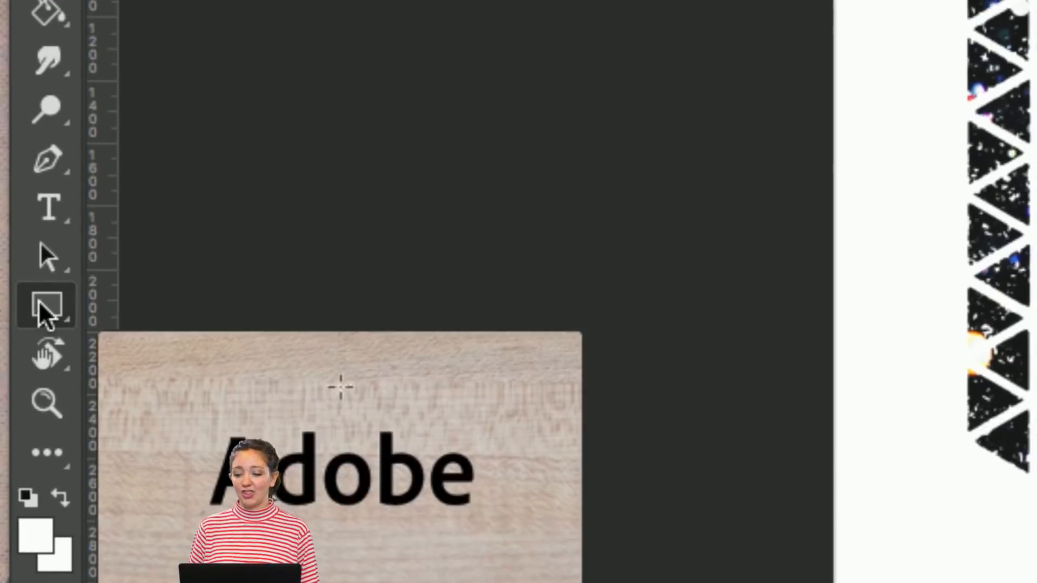
Cycle through the shape tools from Rectangle via Rounded Rectangle, Ellipse and Line back to Rectangle
left_click_drag(129, 385, 547, 552)
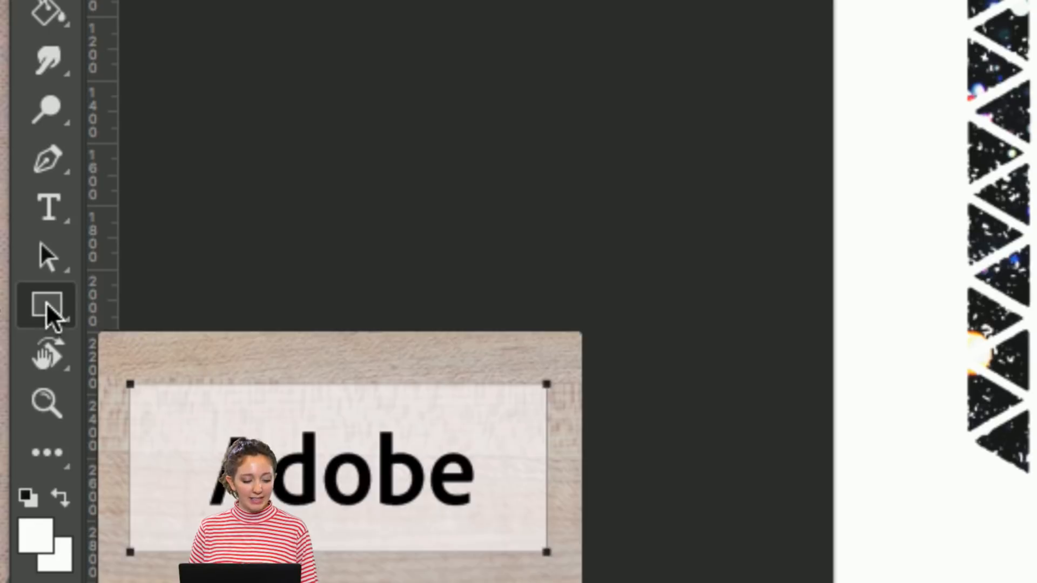
left_click(46, 305)
left_click(46, 304)
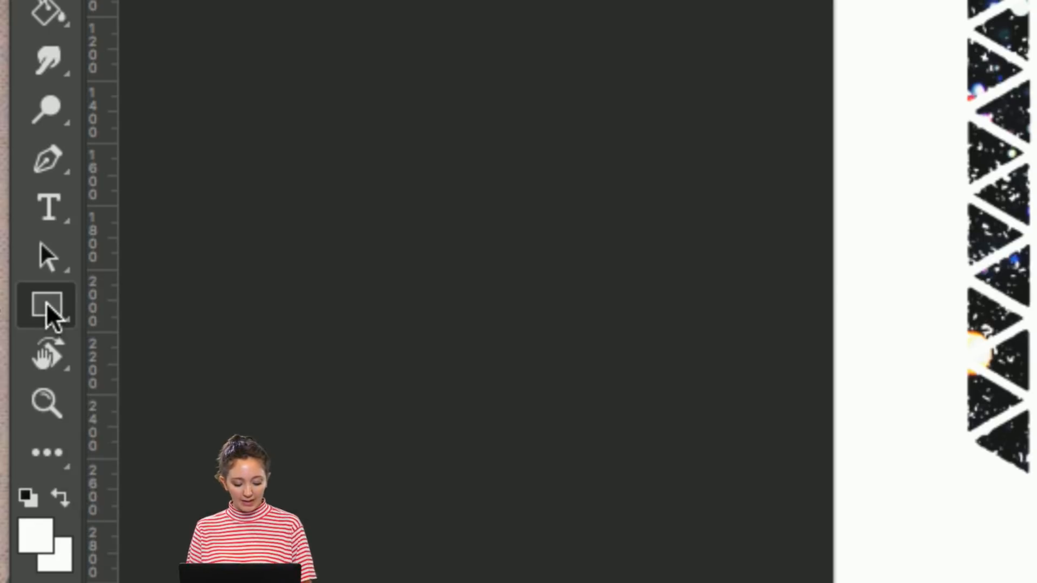
key("shift+u")
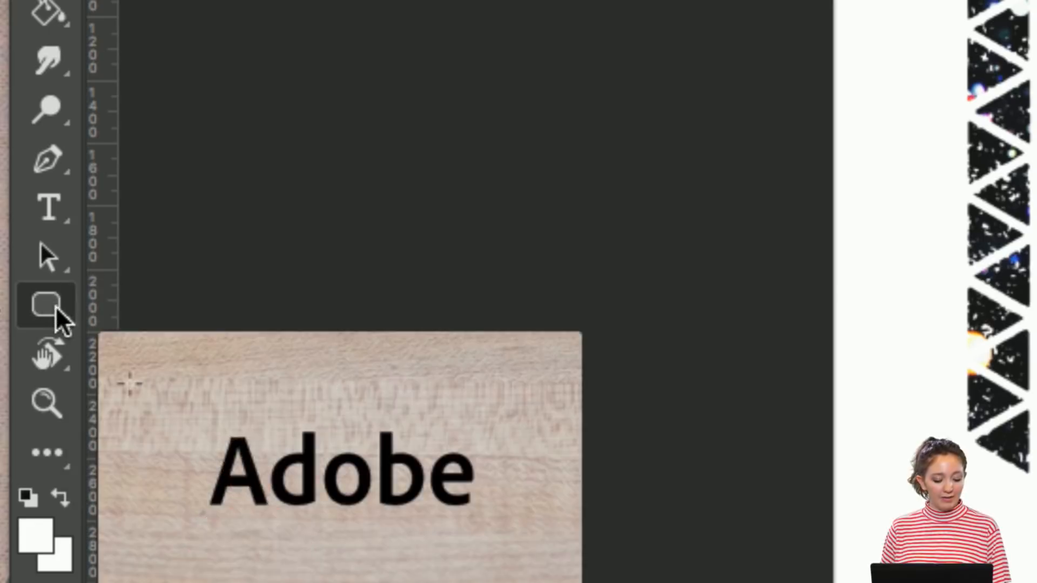
key("shift+u")
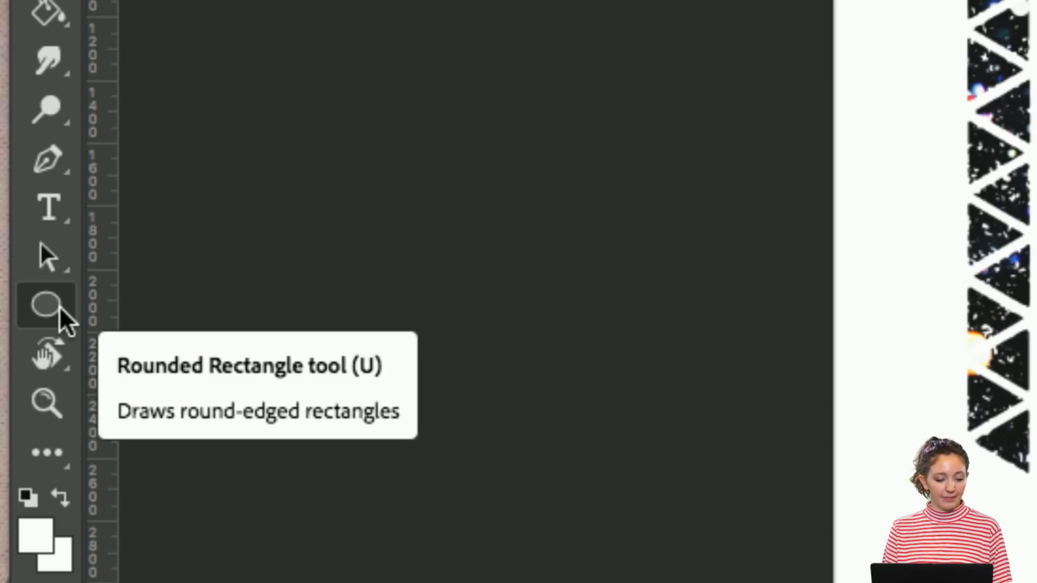
key("shift+u")
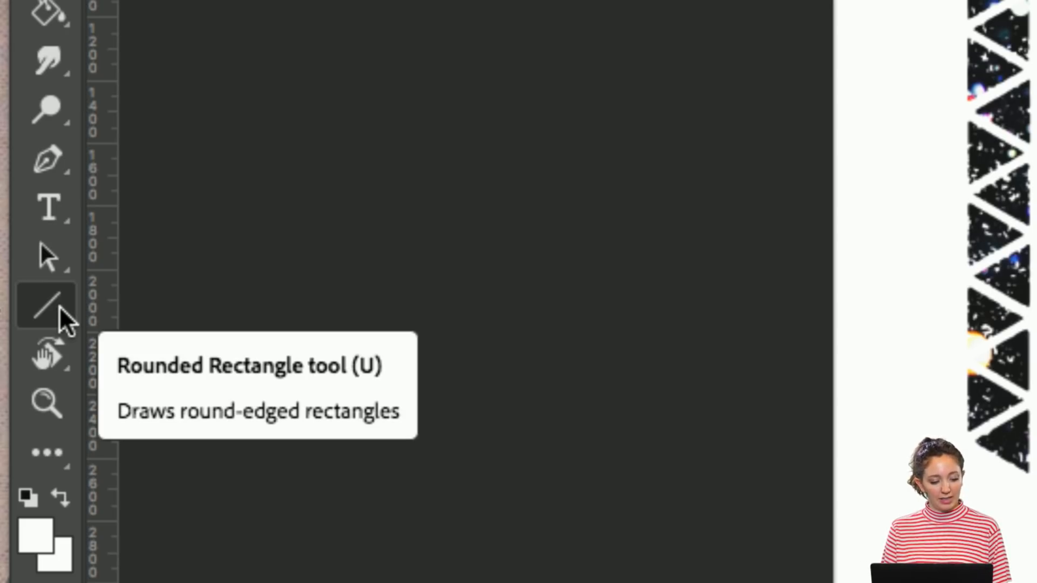
key("shift+u")
key("shift+u")
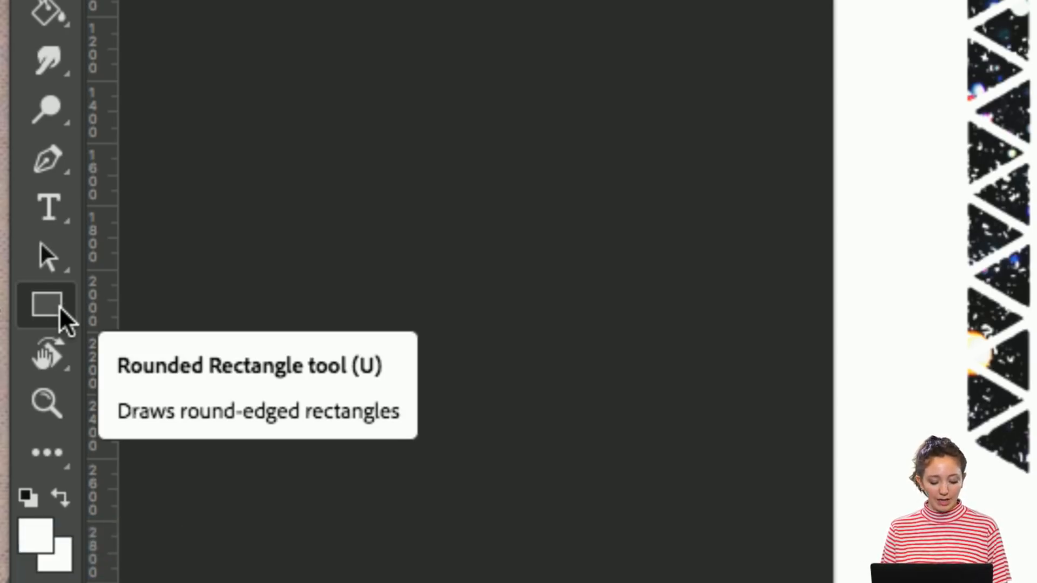
Draw a white rectangle about 3499 × 814 px across the middle of the artboard and nudge it down to Y 1295 px
key("alt+super+8")
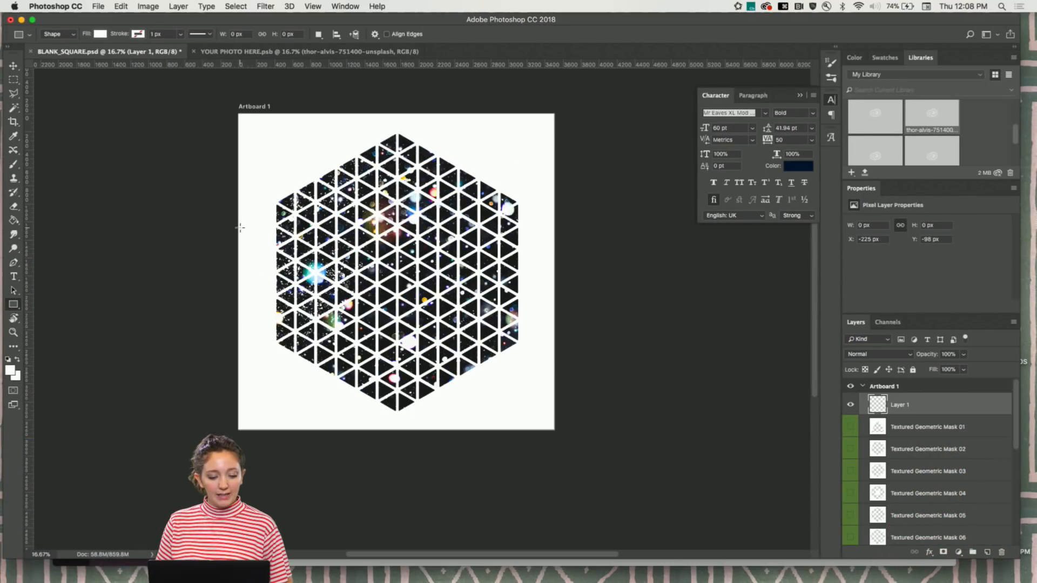
left_click_drag(240, 227, 556, 301)
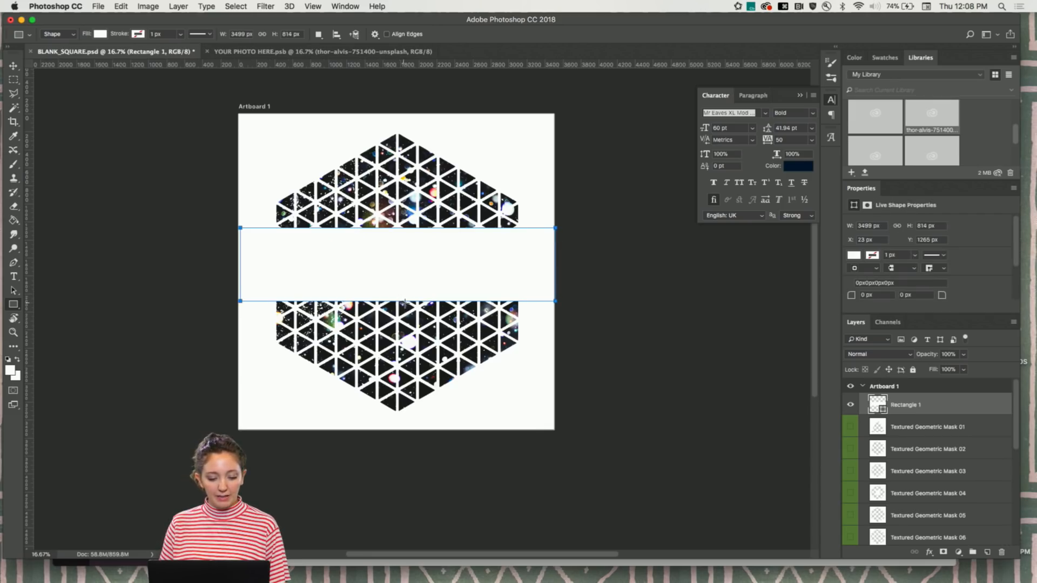
key("v")
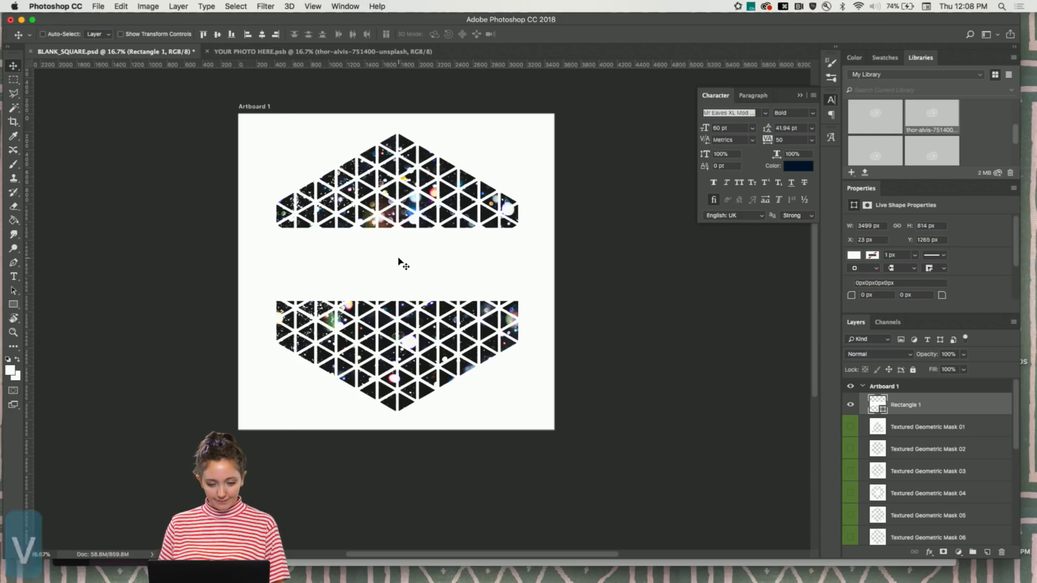
key("Down")
key("Down")
key("Down")
key("Down")
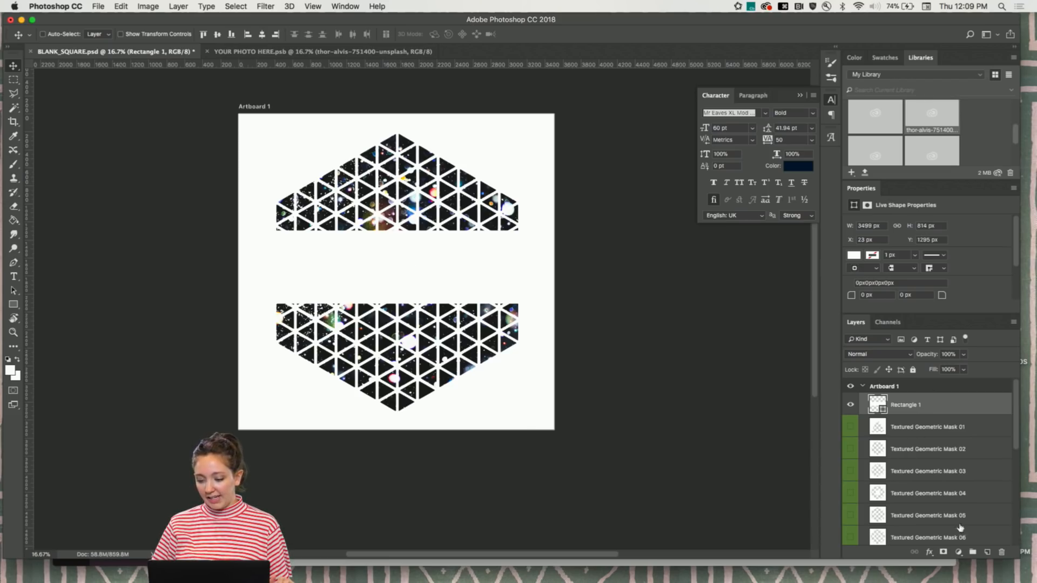
Add a new layer above the rectangle and enter the text "DAILY CREATIVE" in the blank white band
left_click(986, 551)
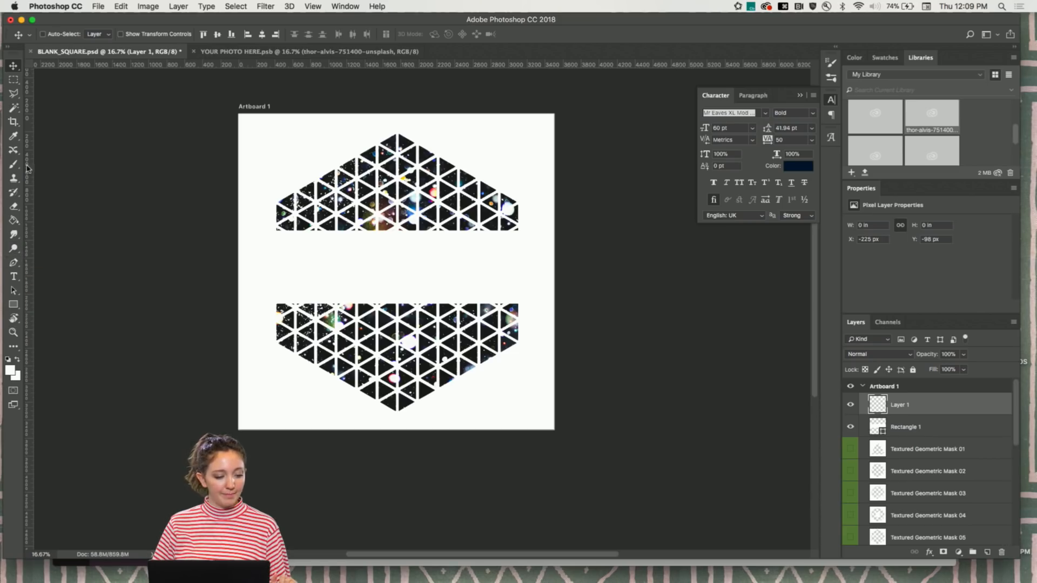
key("t")
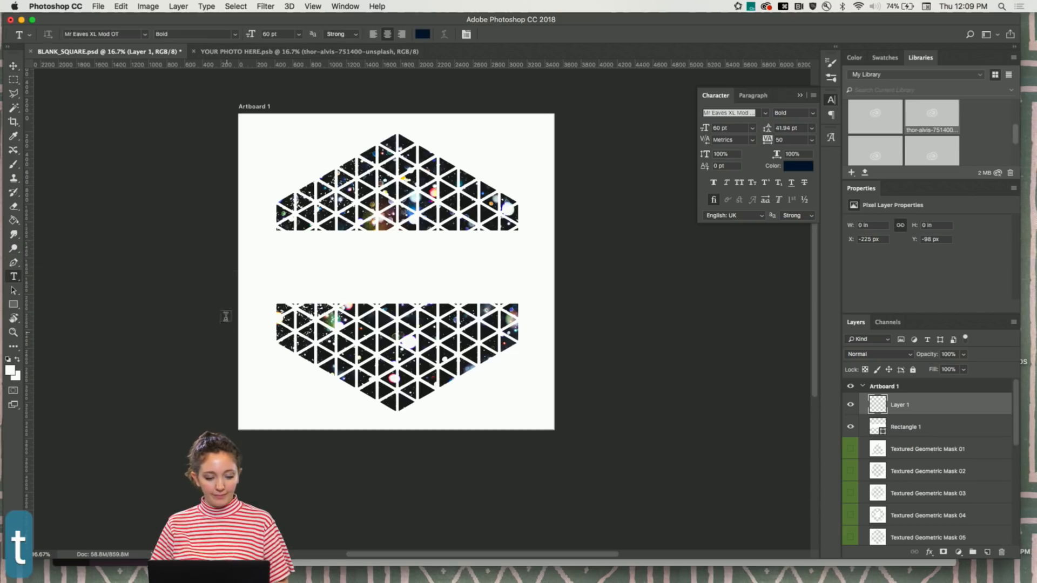
left_click(264, 269)
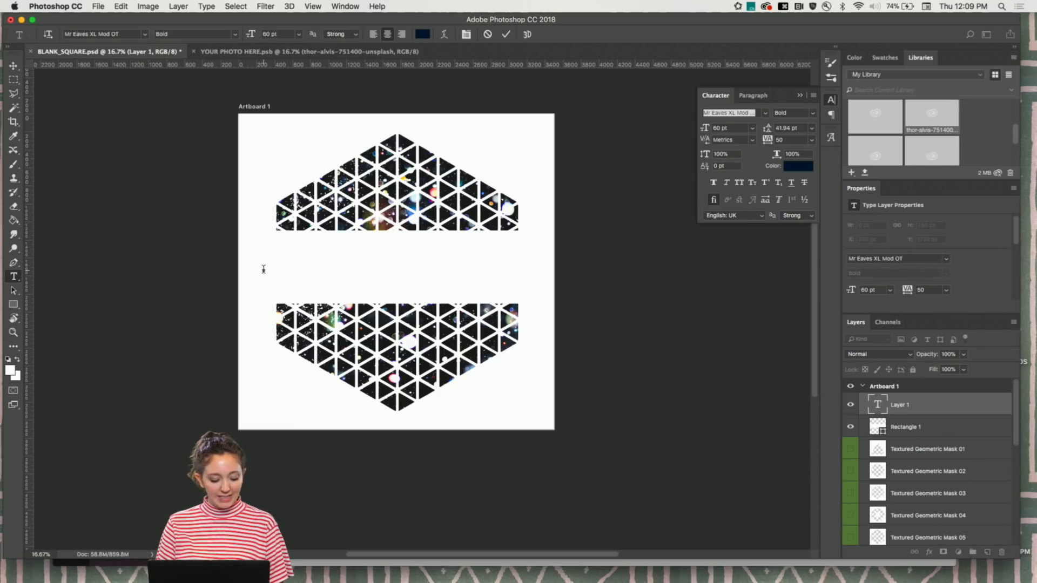
type("daily ")
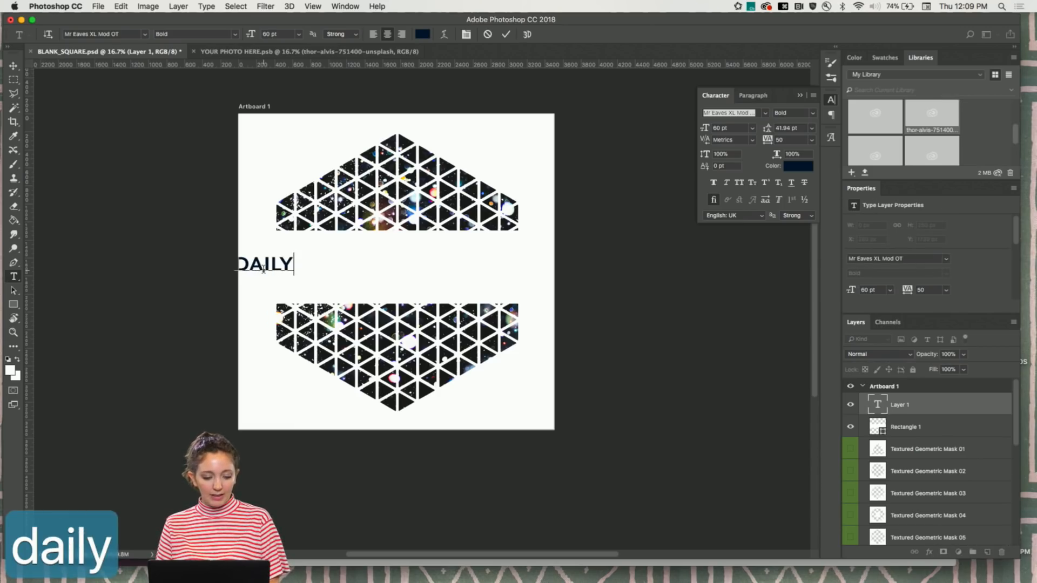
type("creative")
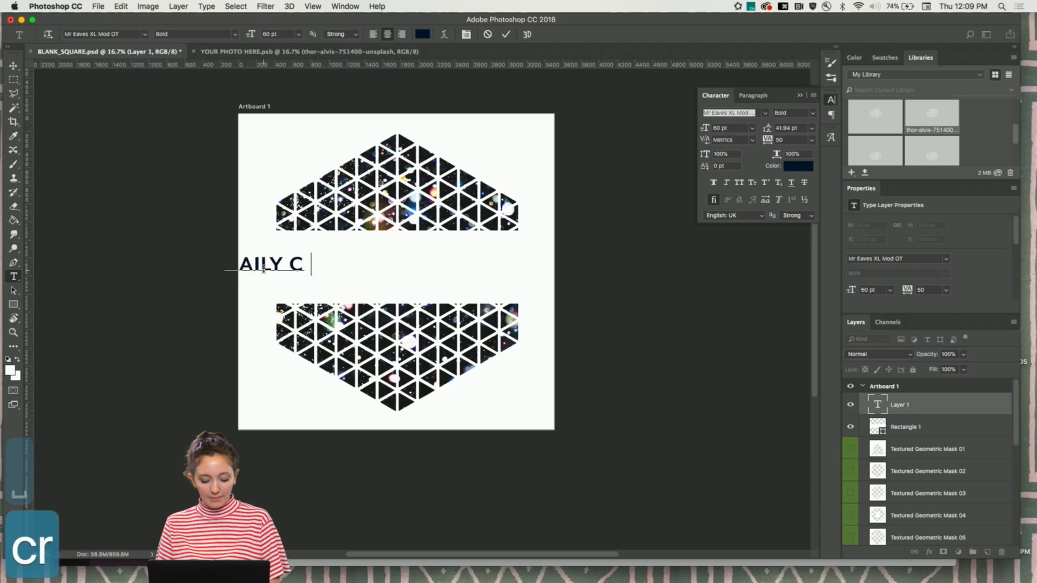
Set the font of the whole "DAILY CREATIVE" text to Joschmi
key("super+a")
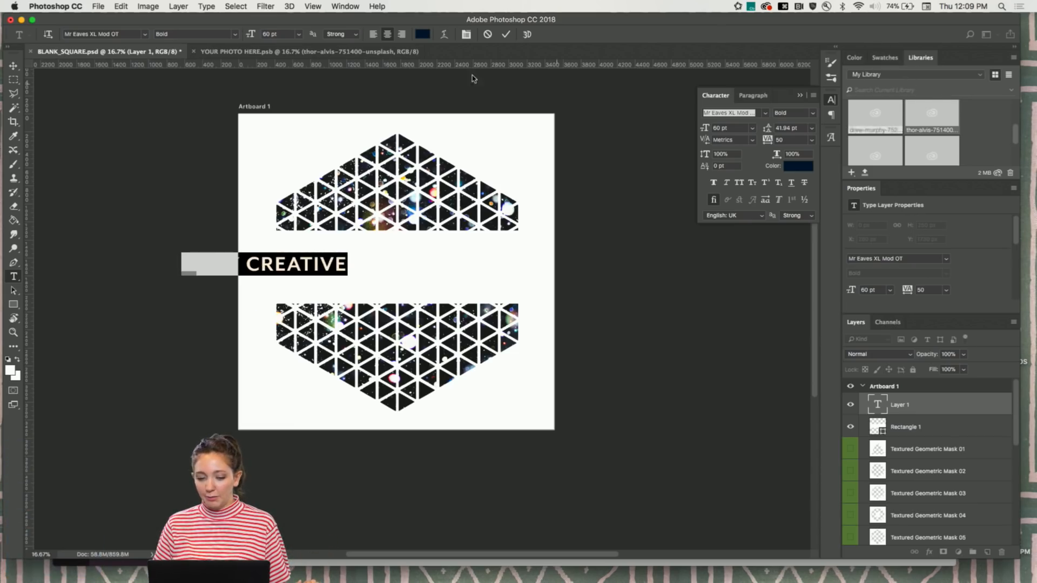
left_click(913, 259)
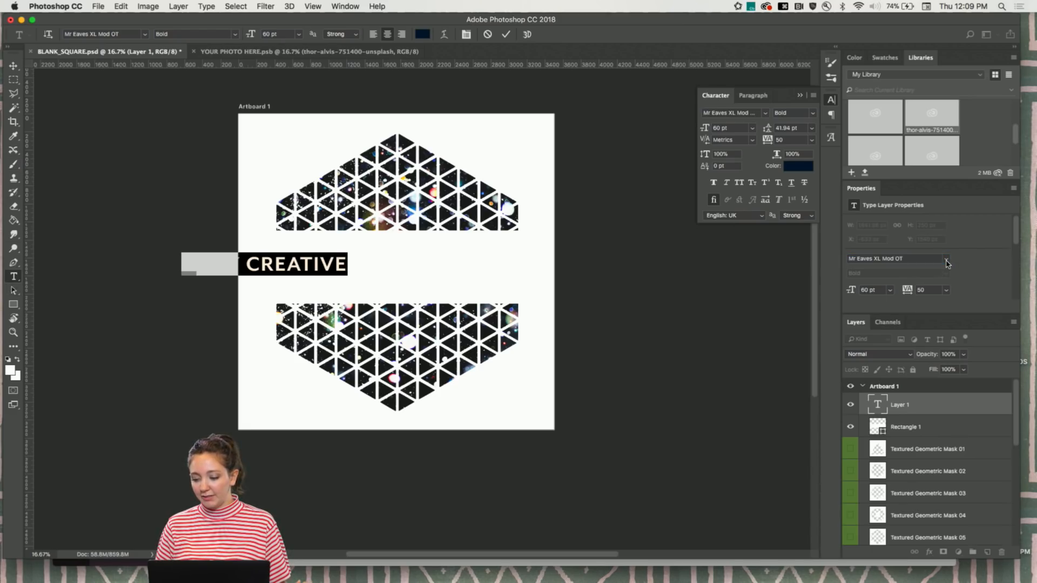
left_click(946, 260)
left_click(881, 307)
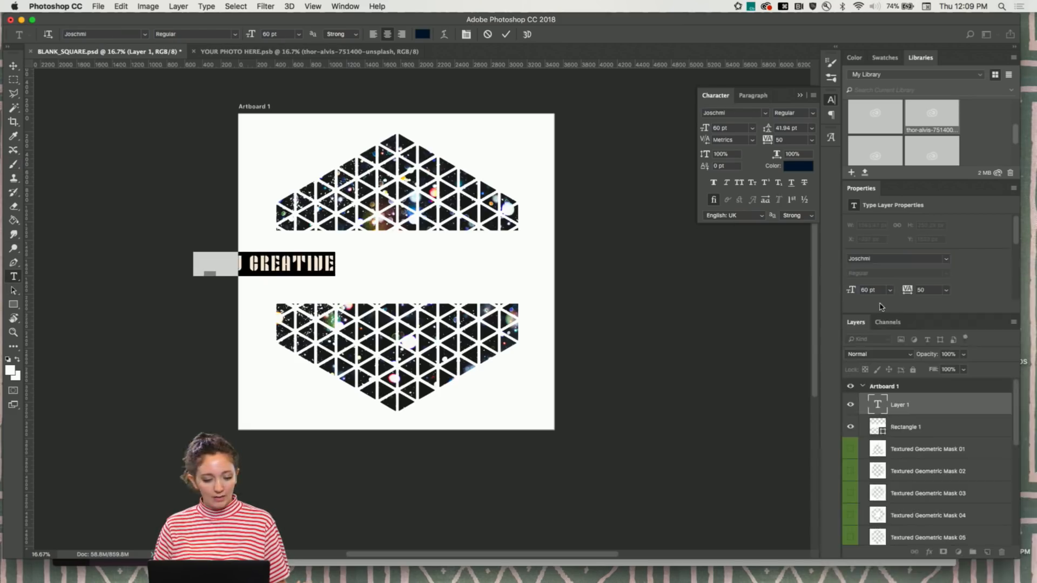
left_click(946, 260)
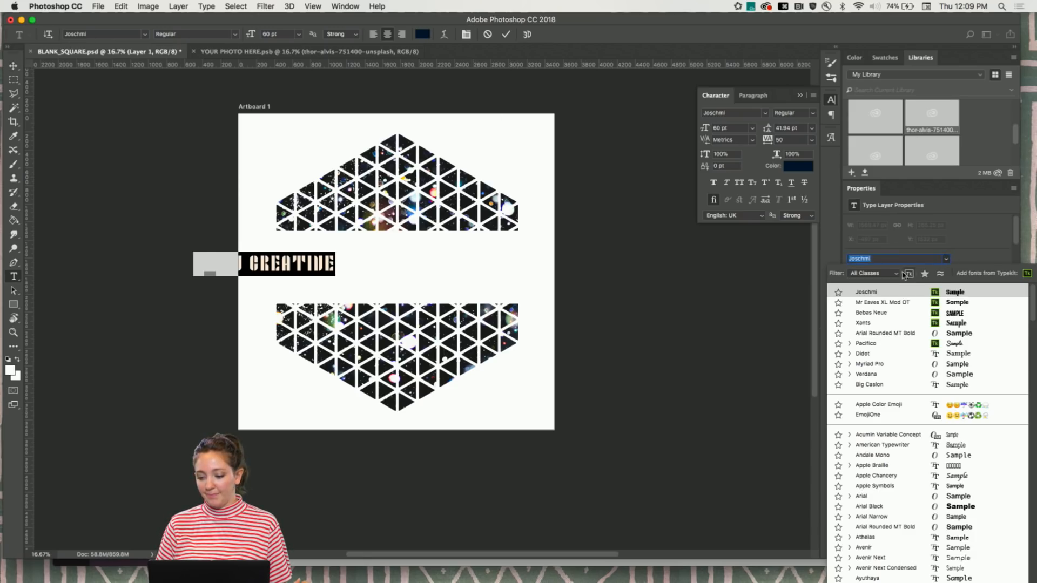
left_click(870, 293)
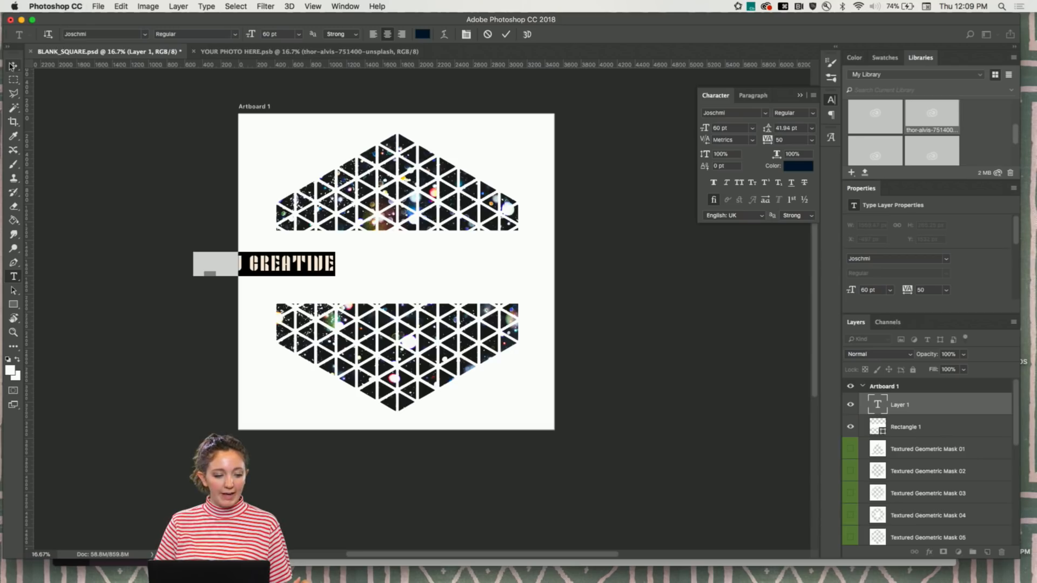
Enlarge the whole "DAILY CREATIVE" text to 104.01 pt and centre it in the white band at X 421 px, Y 1484 px
left_click(13, 66)
left_click_drag(303, 268, 433, 273)
double_click(426, 270)
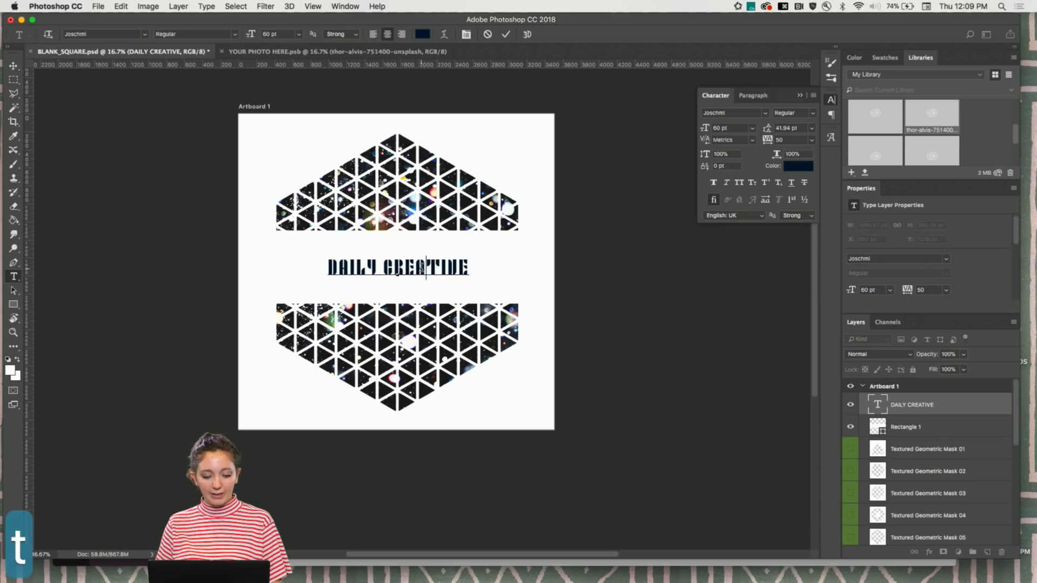
key("super+a")
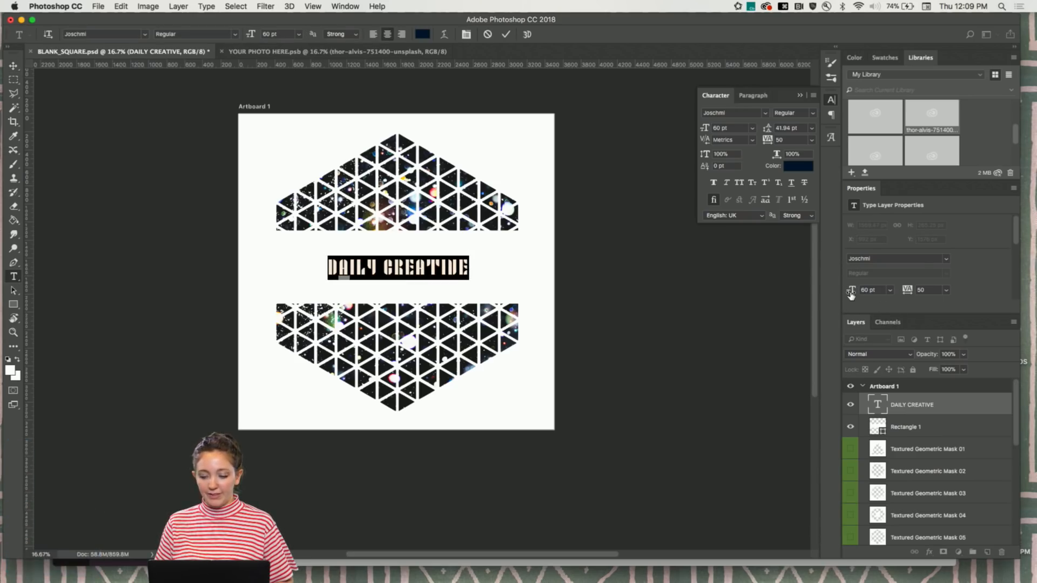
left_click_drag(850, 294, 244, 218)
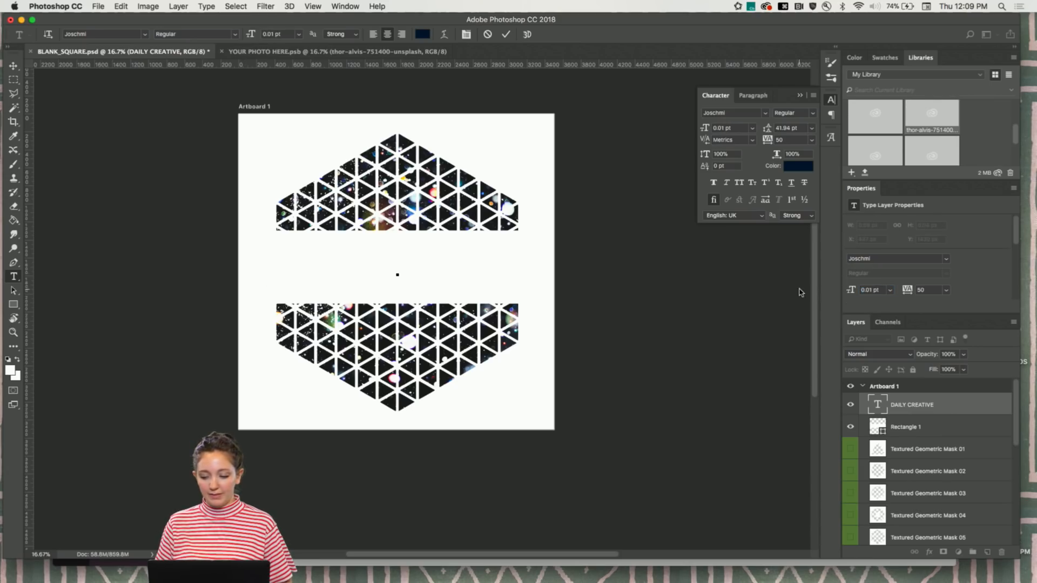
left_click_drag(852, 292, 907, 297)
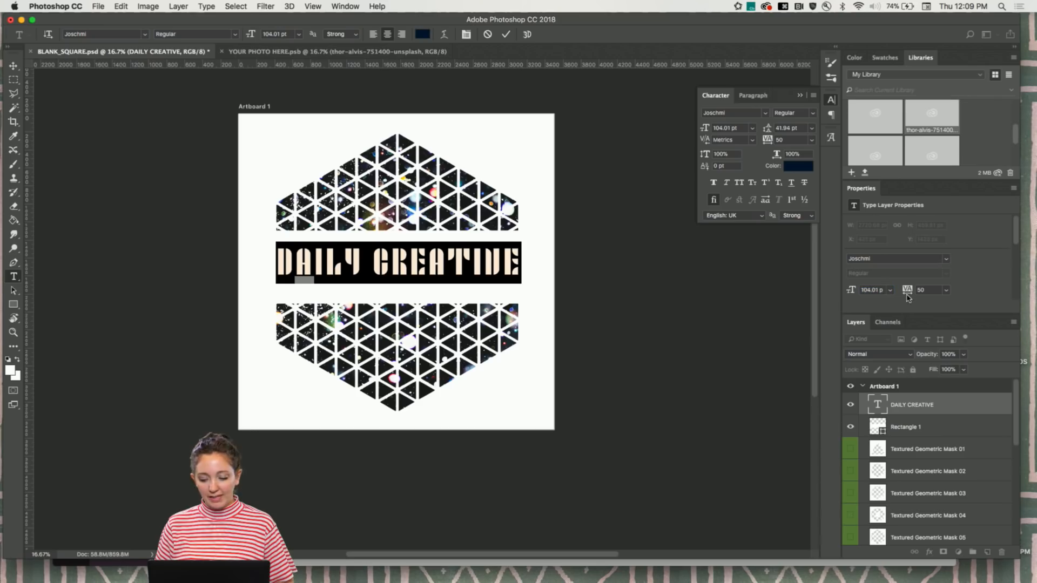
left_click(14, 65)
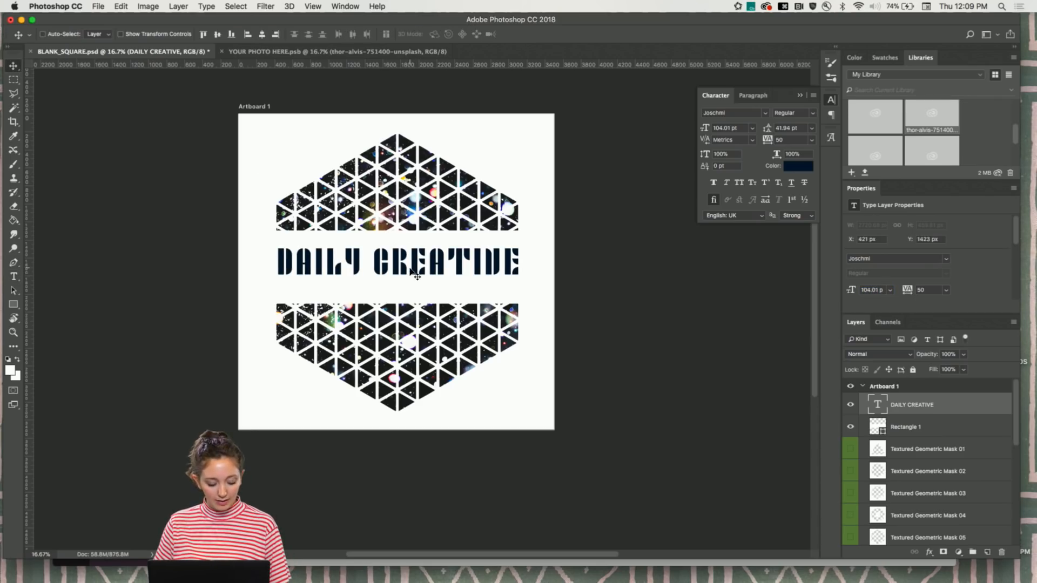
left_click_drag(411, 269, 419, 274)
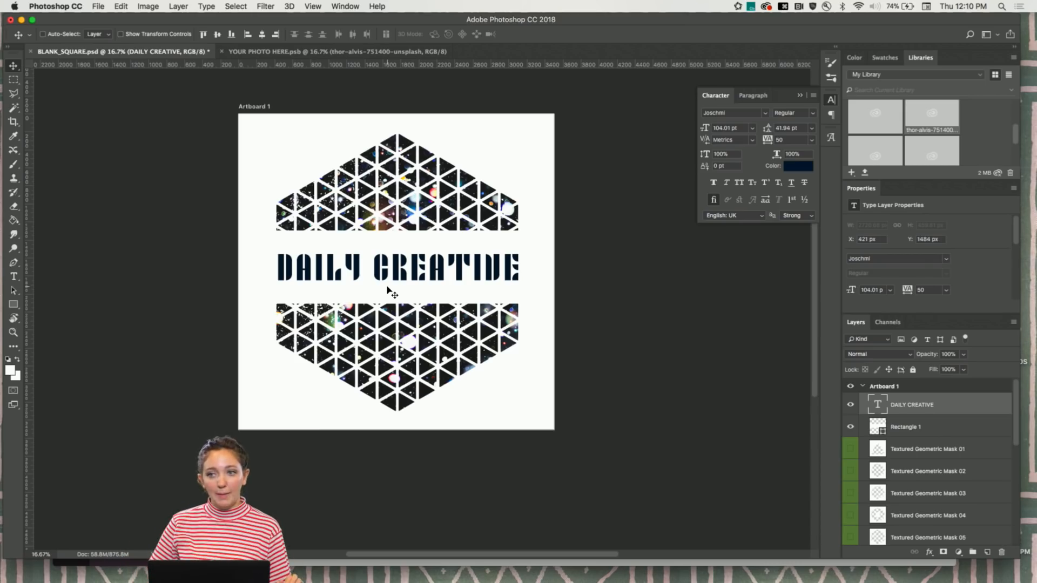
Reduce the height of the white rectangle behind the text to 578 px, shrinking it evenly from above and below
left_click(907, 427)
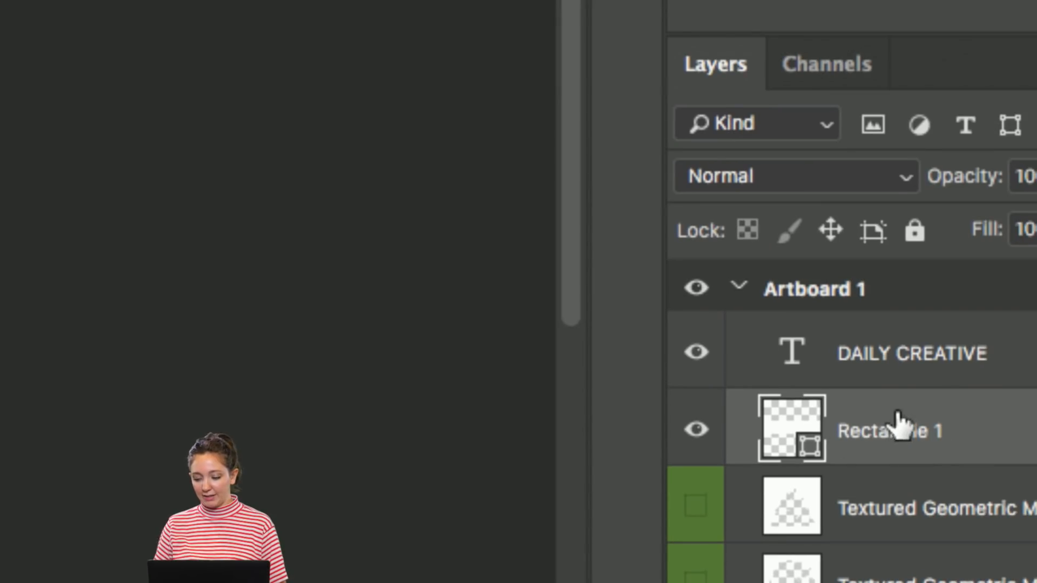
key("alt+super+8")
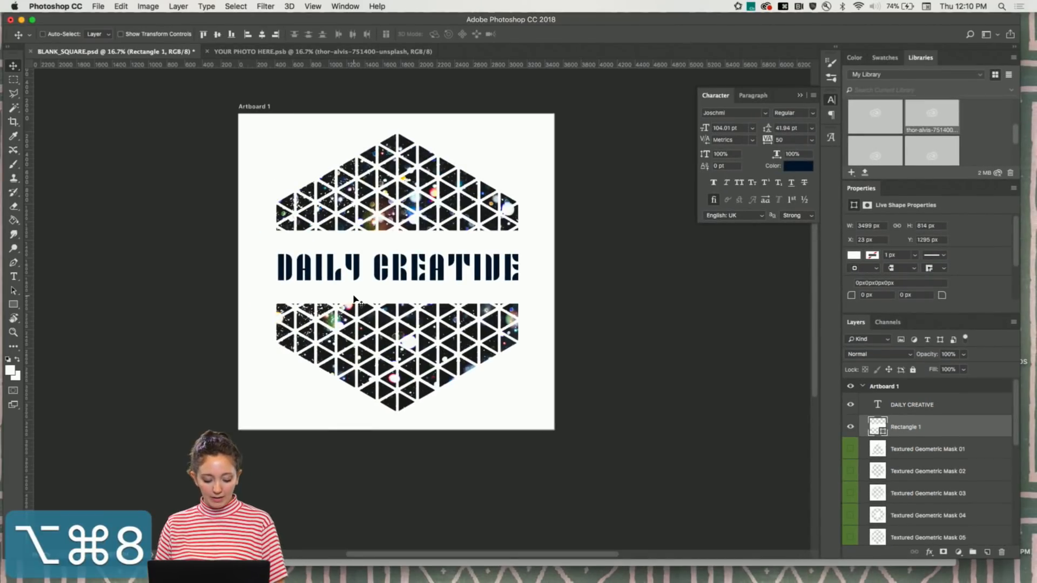
key("super+t")
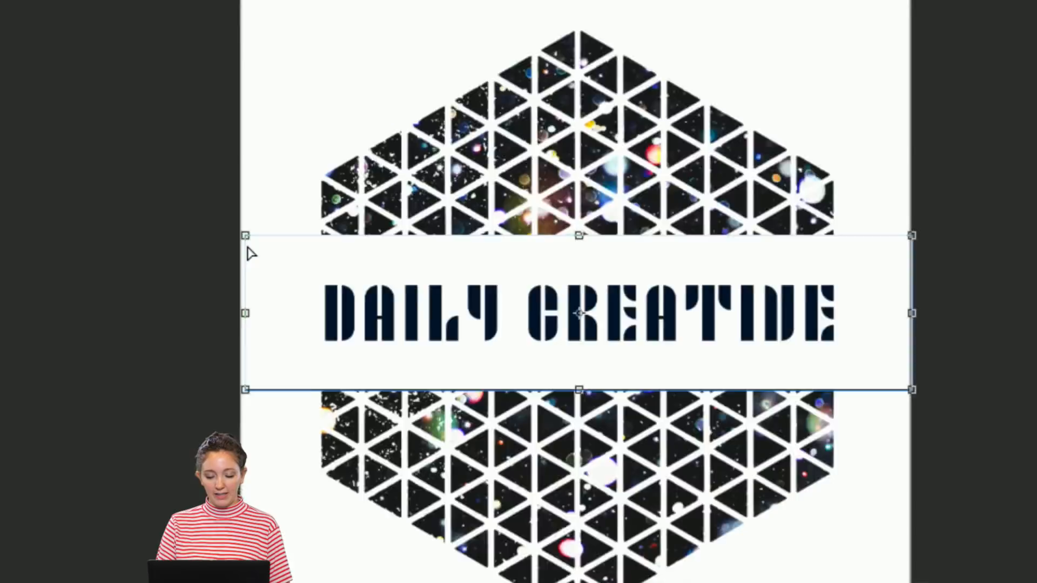
key("alt+super+8")
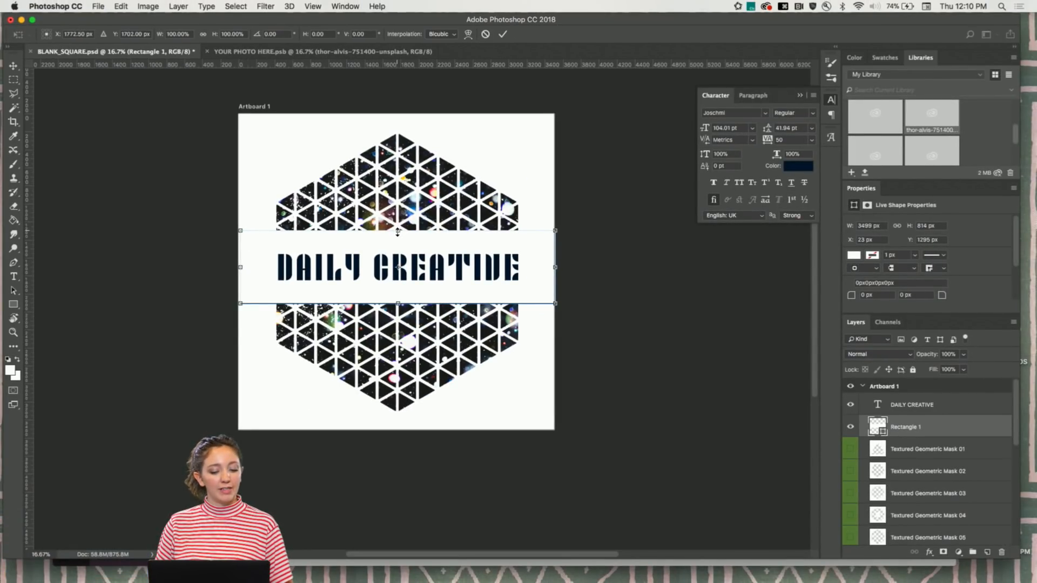
left_click_drag(397, 232, 397, 240)
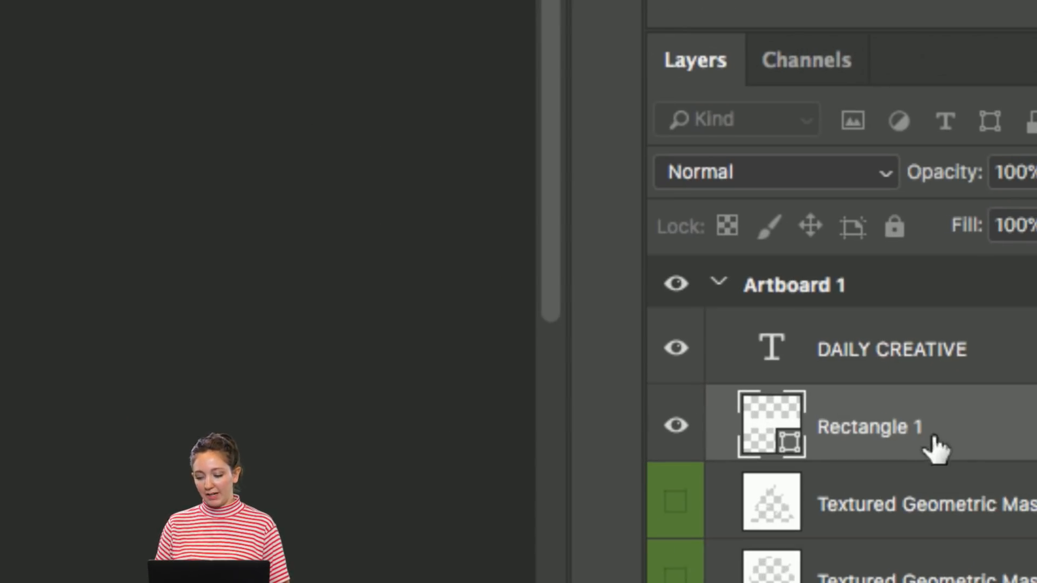
Nudge the "DAILY CREATIVE" text and the white rectangle down together until the rectangle sits at Y 1477 px
left_click(882, 359)
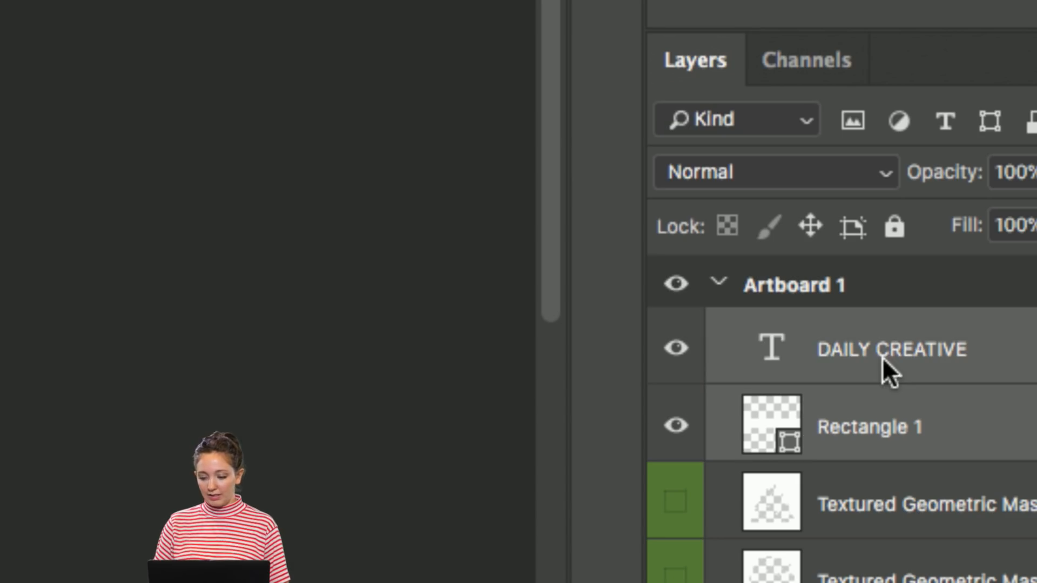
key("alt+super+8")
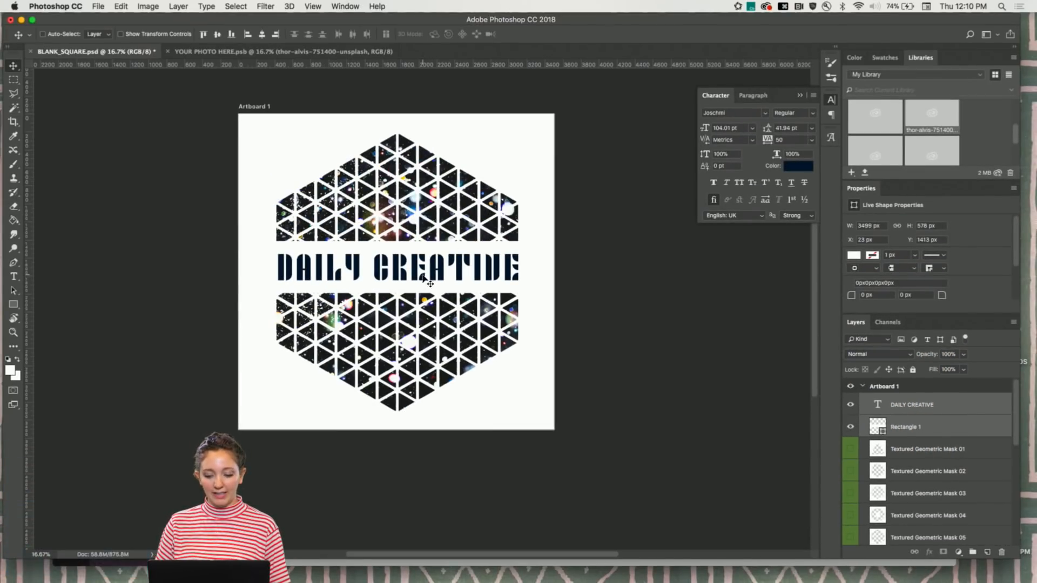
key("Down")
key("Down")
key("Down")
key("Down")
key("Down")
key("Down")
key("Down")
key("Down")
key("Down")
key("Down")
key("Down")
key("Down")
key("Down")
key("Down")
key("Down")
key("Down")
key("Down")
key("Down")
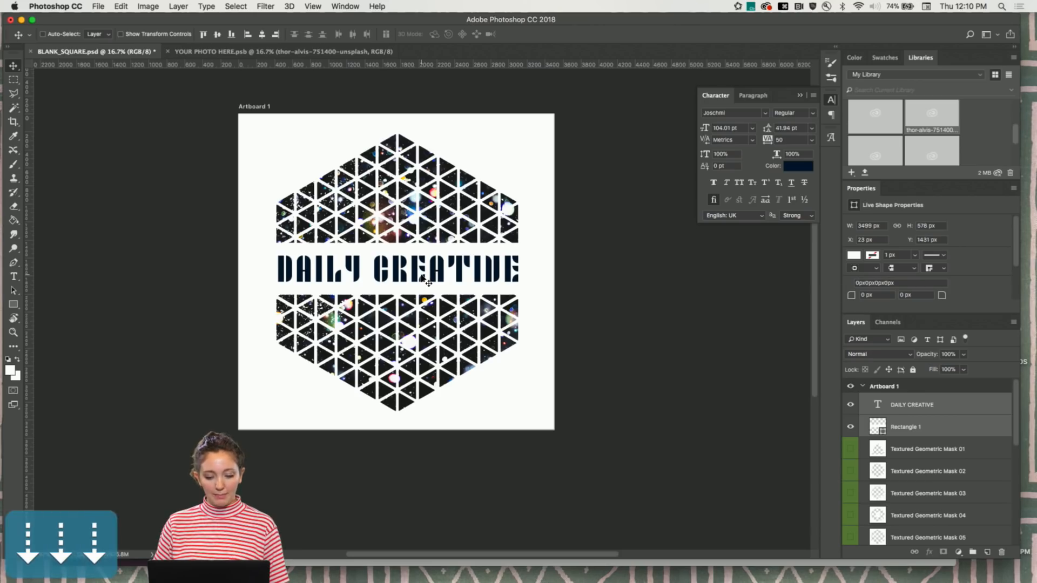
key("Down")
key("Down")
key("Down")
key("Down")
key("Down")
key("Down")
key("Down")
key("Down")
key("Down")
key("Down")
key("Down")
key("Down")
key("Down")
key("Down")
key("Down")
key("Down")
key("Down")
key("Down")
key("Down")
key("Down")
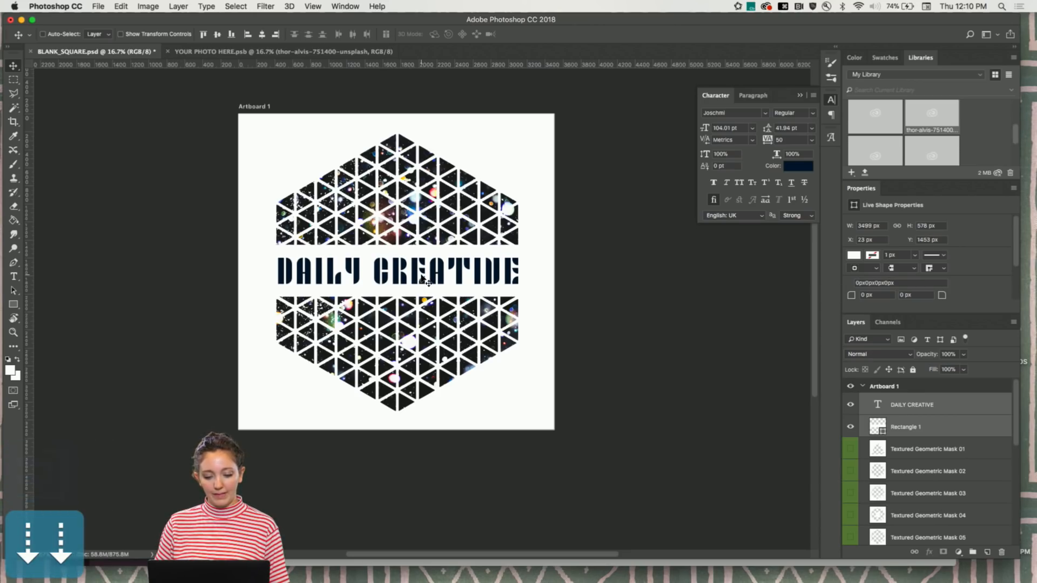
key("Down")
key("Down")
key("Down")
key("Down")
key("Down")
key("Down")
key("Down")
key("Down")
key("Down")
key("Down")
key("Down")
key("Down")
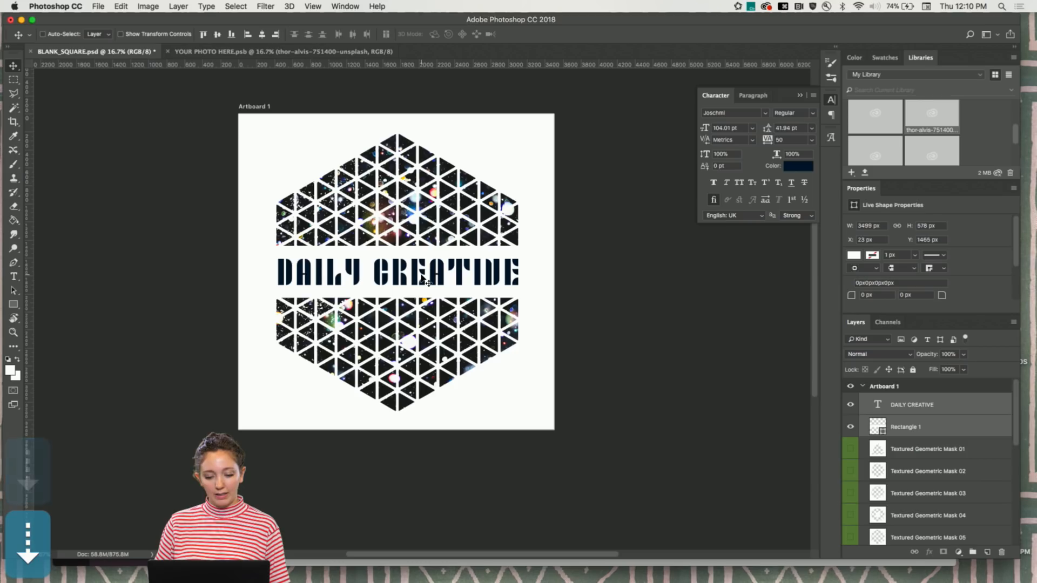
key("Down")
key("Down")
key("Down")
key("Down")
key("Down")
key("Down")
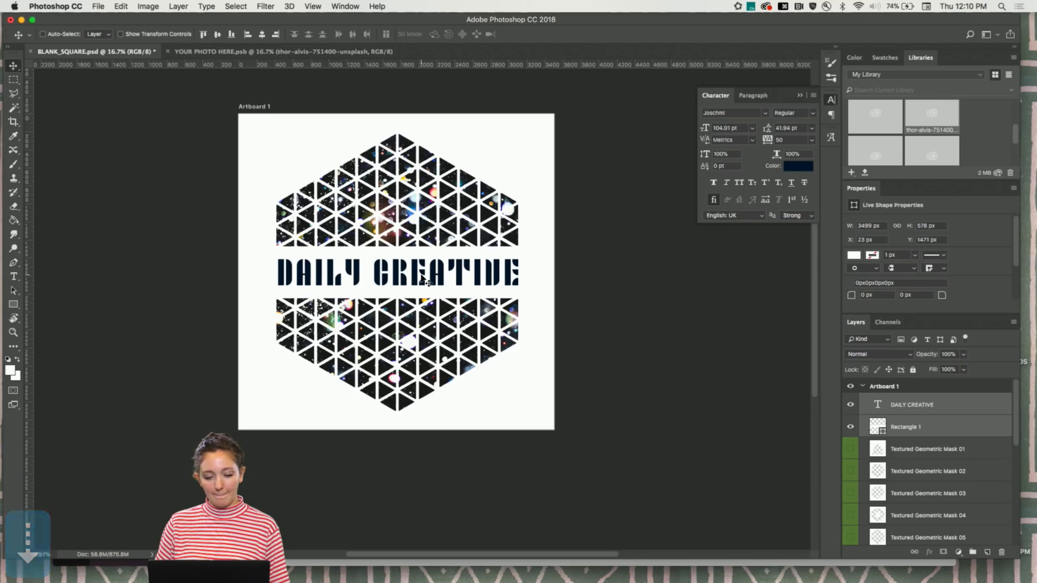
key("Down")
key("Down")
key("Down")
key("Down")
key("Down")
key("Down")
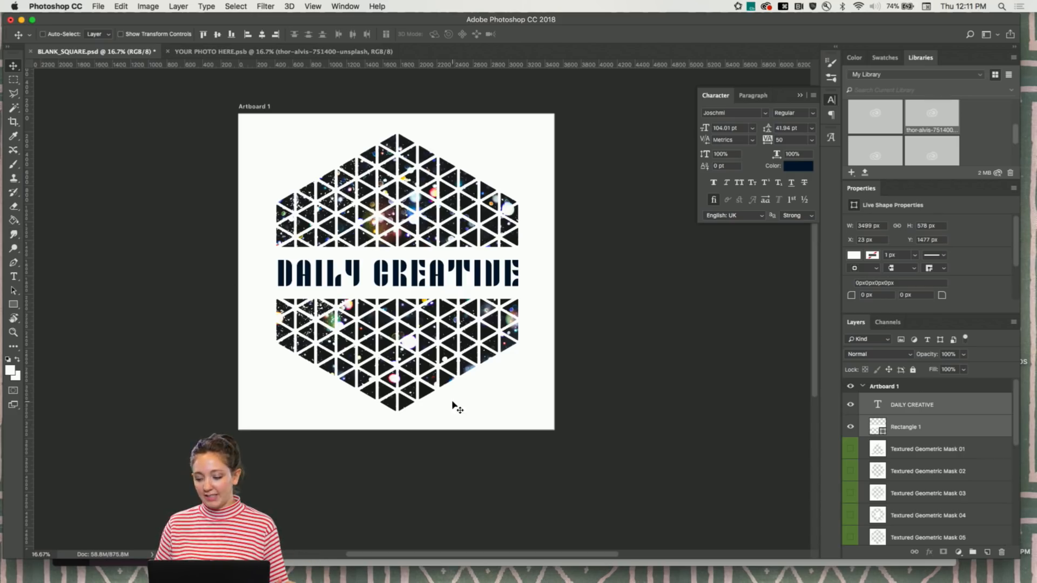
Add the text "008" on a new layer near the artboard's lower-right corner and move it to X 2384 px, Y 2928 px
left_click(920, 412)
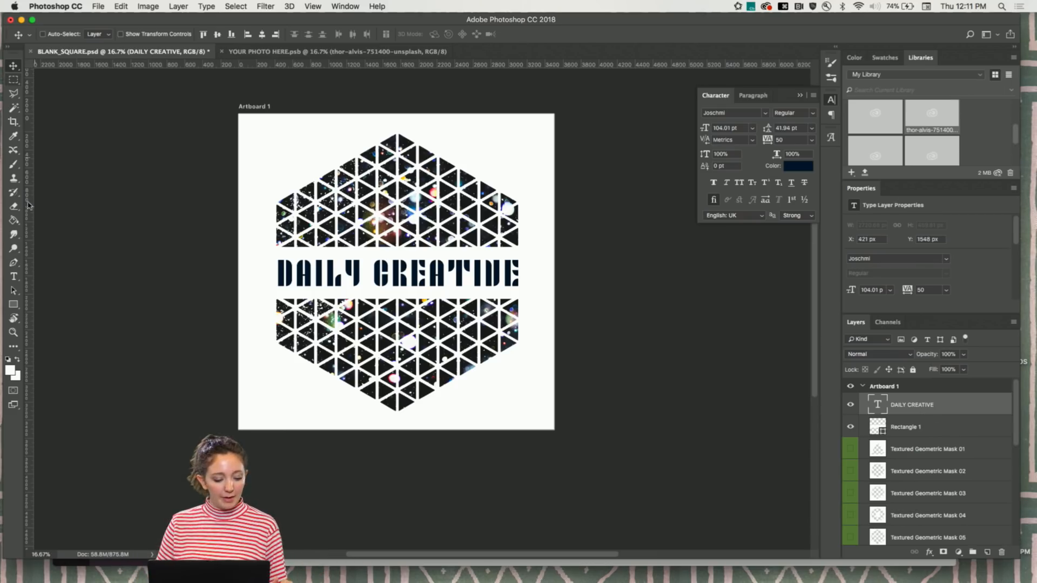
key("t")
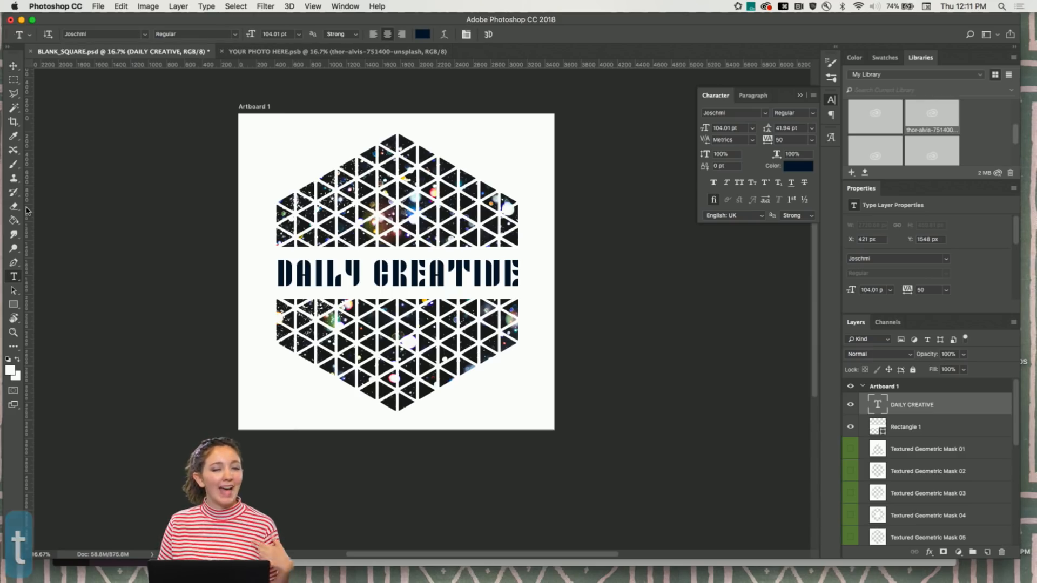
left_click(445, 406)
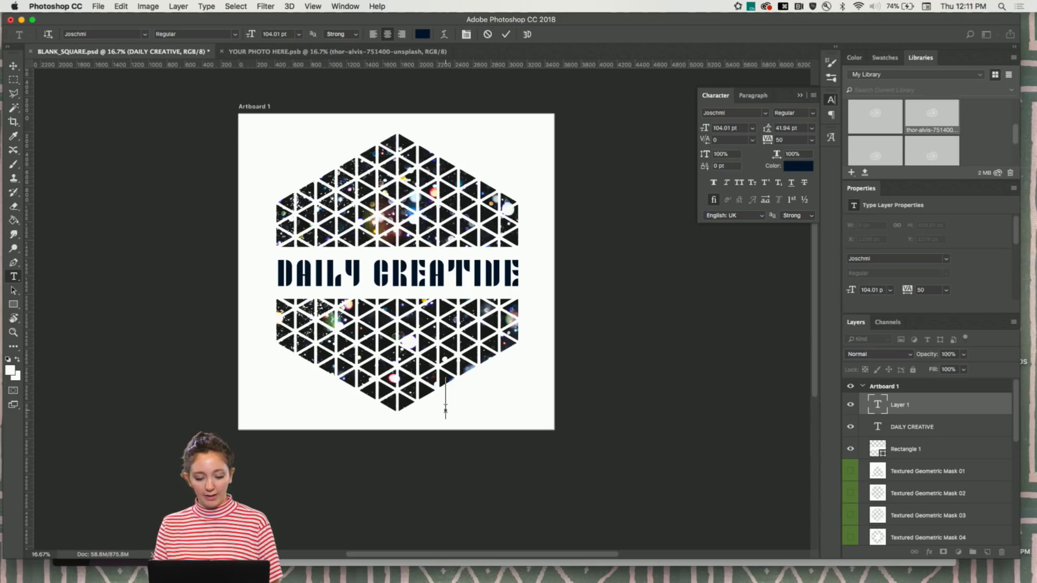
type("008")
left_click(12, 66)
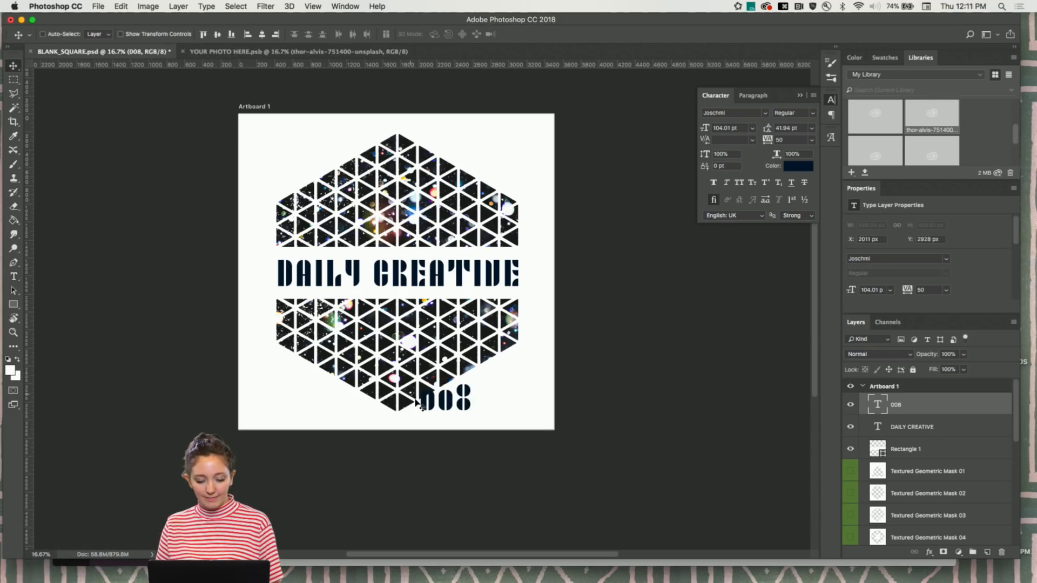
left_click_drag(447, 407, 479, 406)
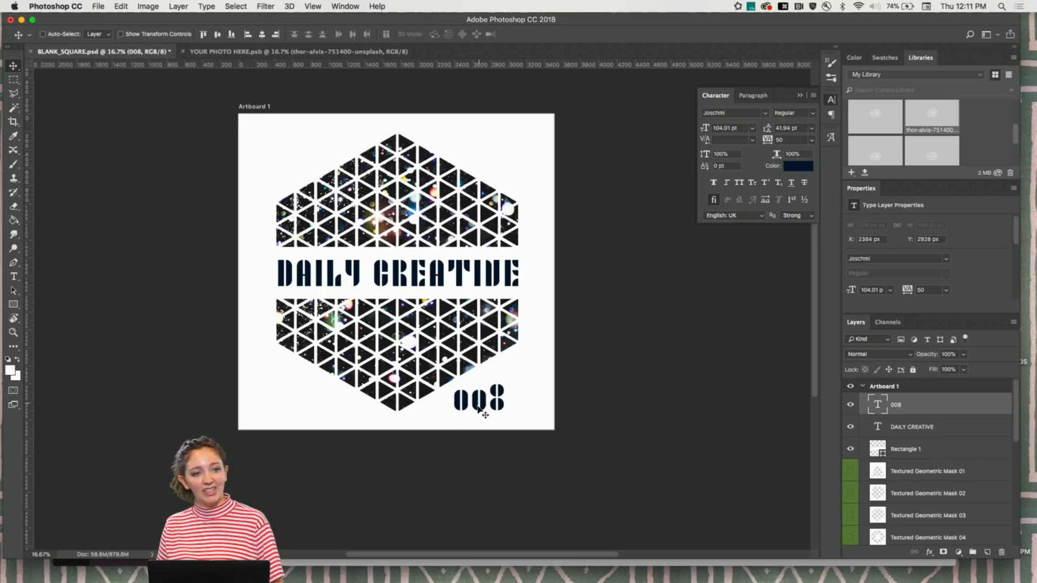
Scale the "008" text proportionally to 118.41% and reposition it at X 2378 px, Y 2857 px
key("super+t")
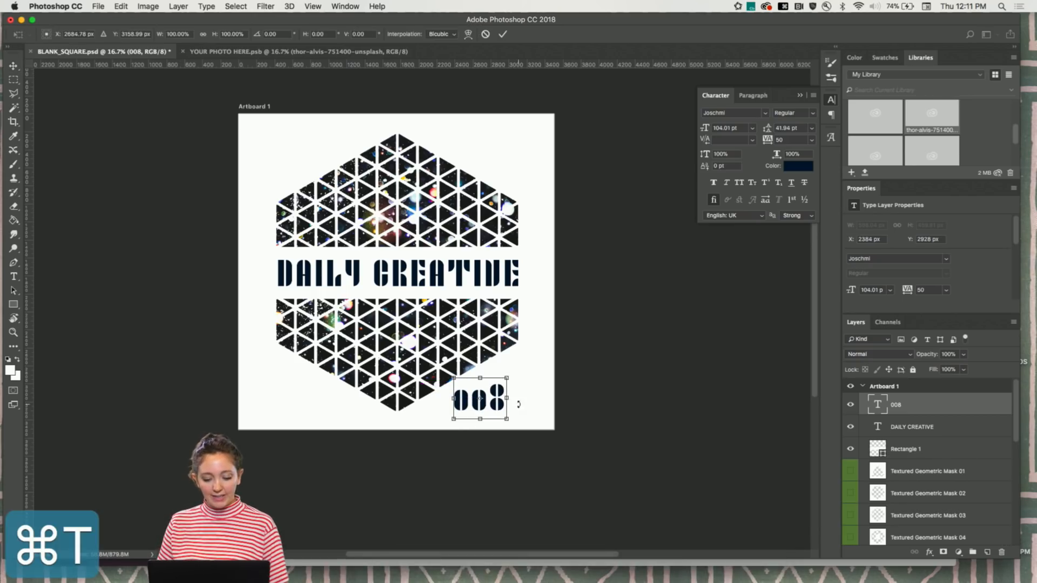
mouse_move(506, 378)
left_mouse_down()
mouse_move(547, 350)
mouse_move(520, 368)
left_mouse_up()
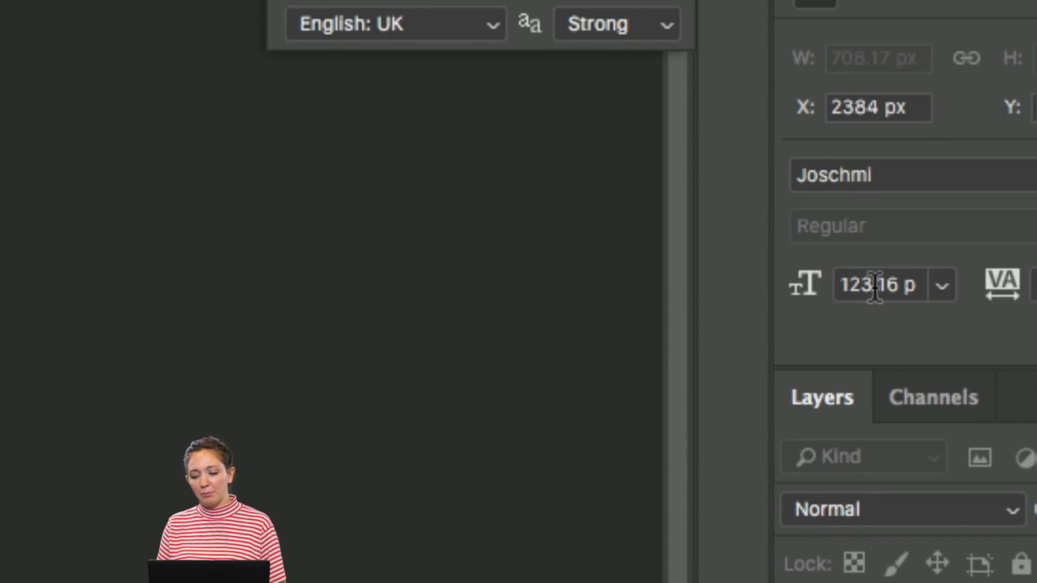
key("alt+super+8")
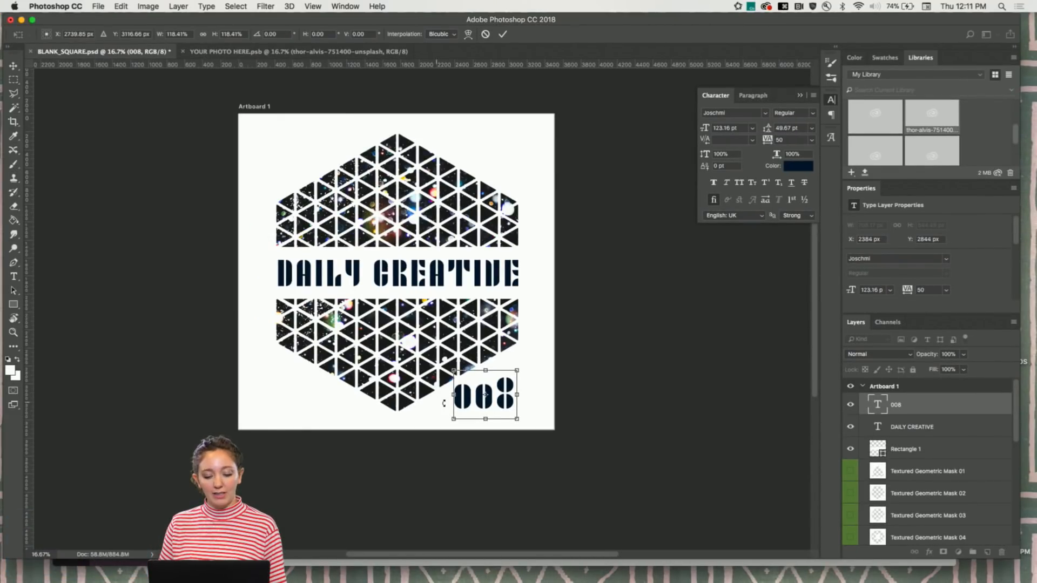
left_click_drag(480, 401, 483, 401)
key("Left")
key("Left")
key("Left")
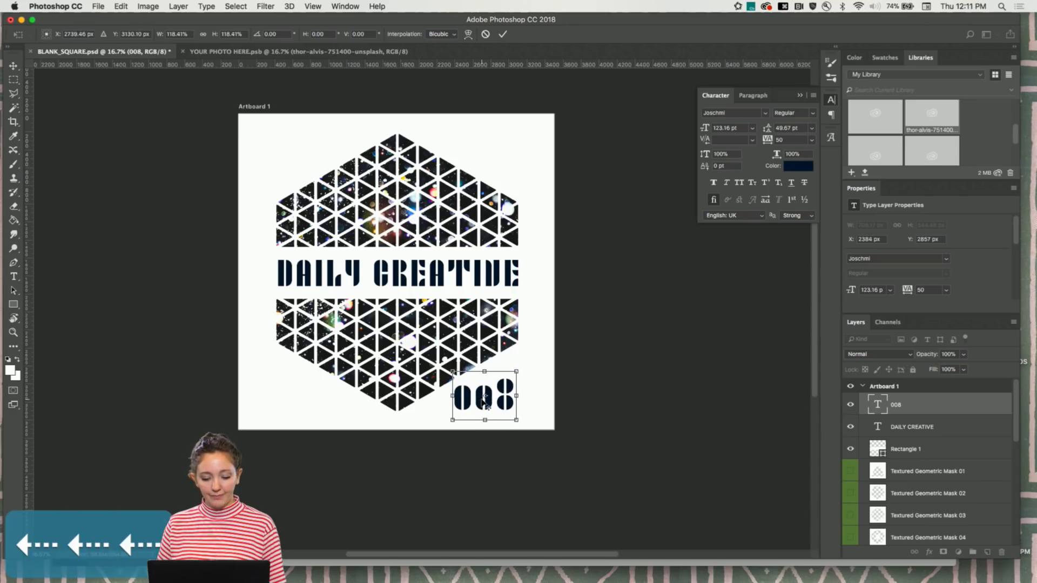
key("Return")
Enlarge only the digit 8 of "008" to 137.16 pt and nudge the whole text up to Y 2797 px
key("t")
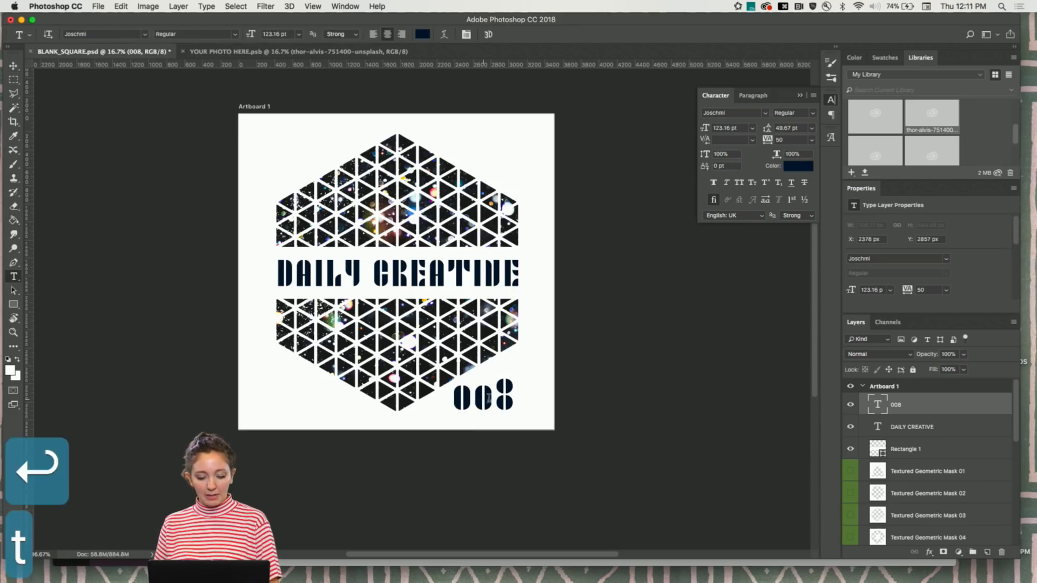
left_click_drag(494, 399, 518, 397)
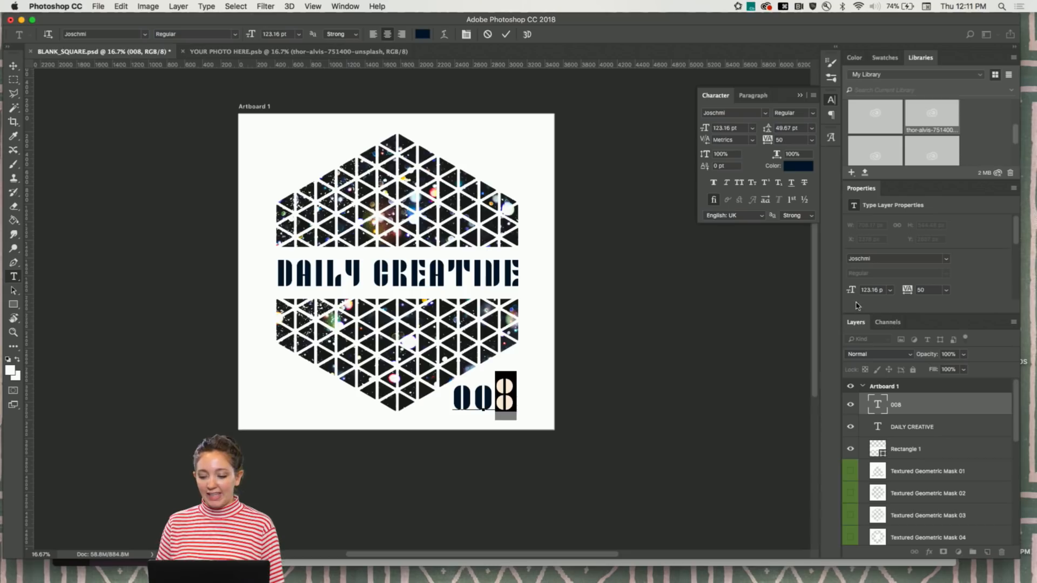
left_click_drag(851, 291, 859, 298)
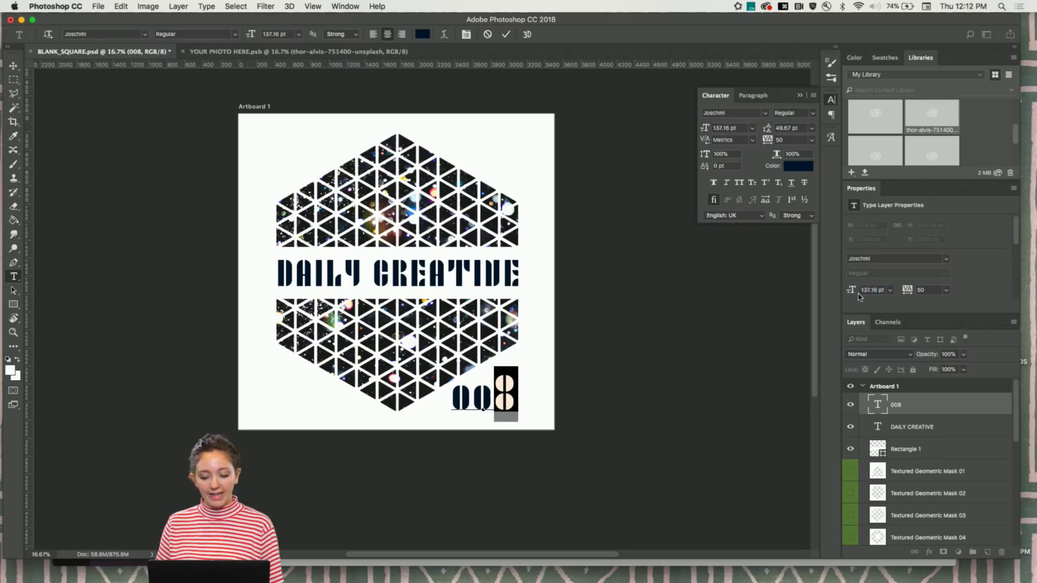
left_click(14, 66)
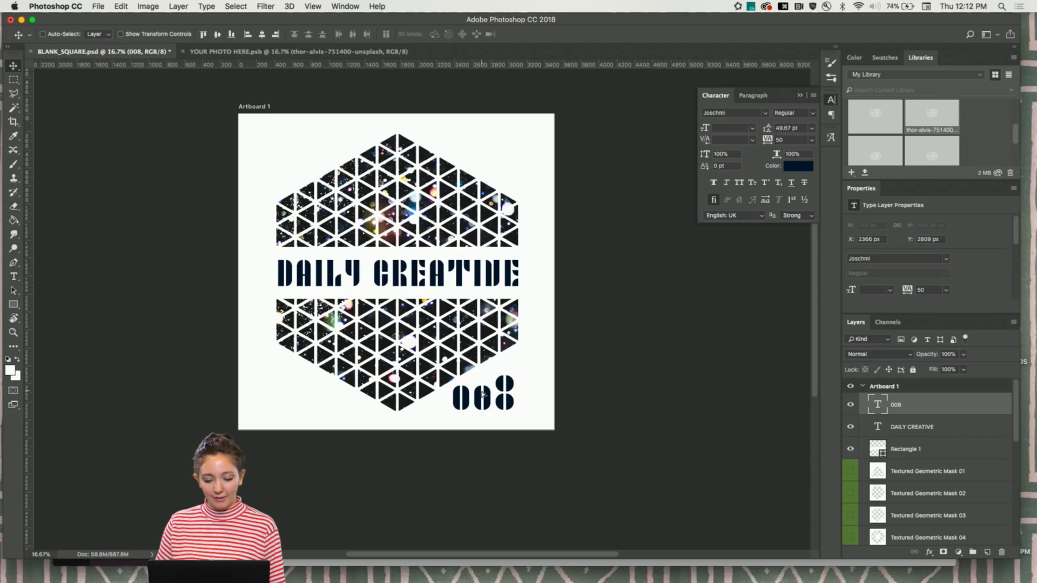
key("Up")
key("Up")
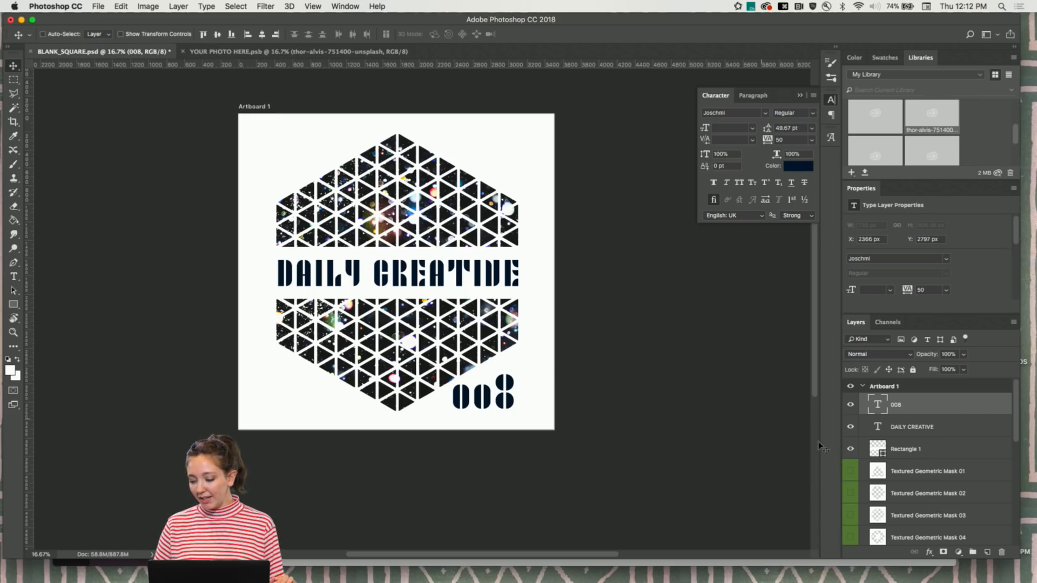
Try Textured Geometric Mask 09 in place of Mask 08, and replace it with Textured Geometric Mask 06
scroll(941, 461, "down", 5)
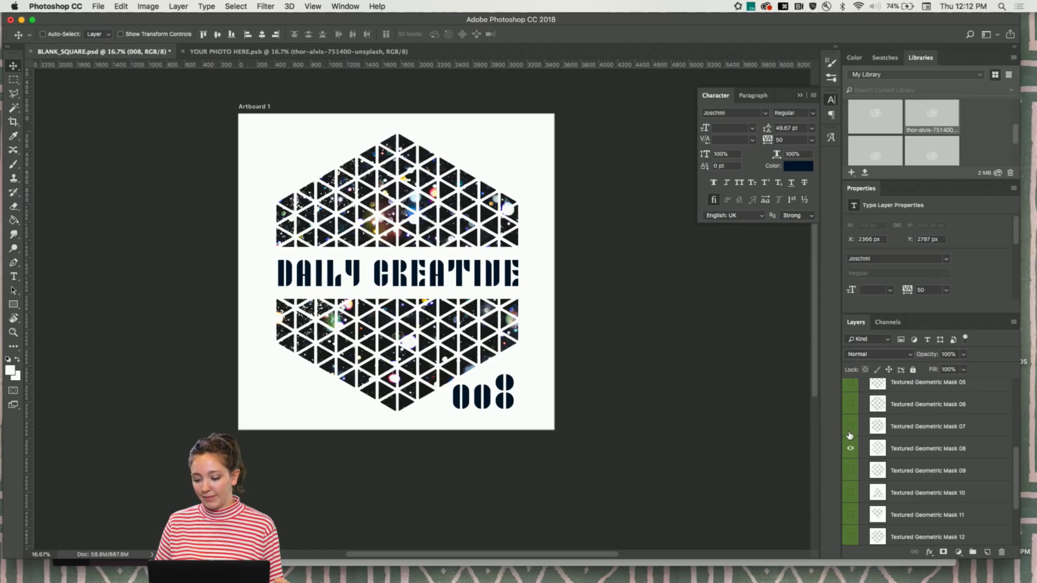
left_click(850, 448)
left_click(851, 470)
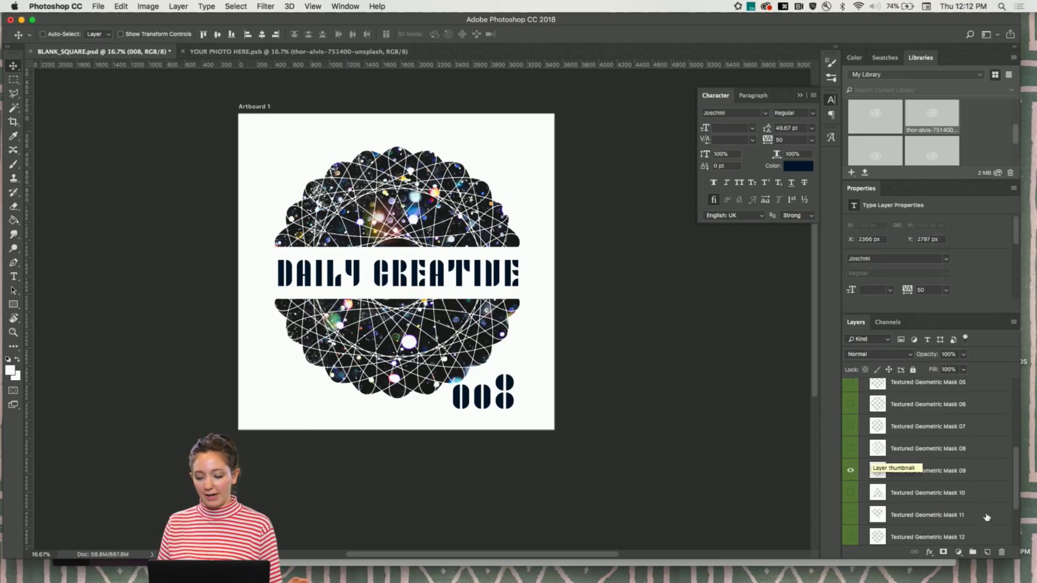
left_click(851, 470)
left_click(849, 403)
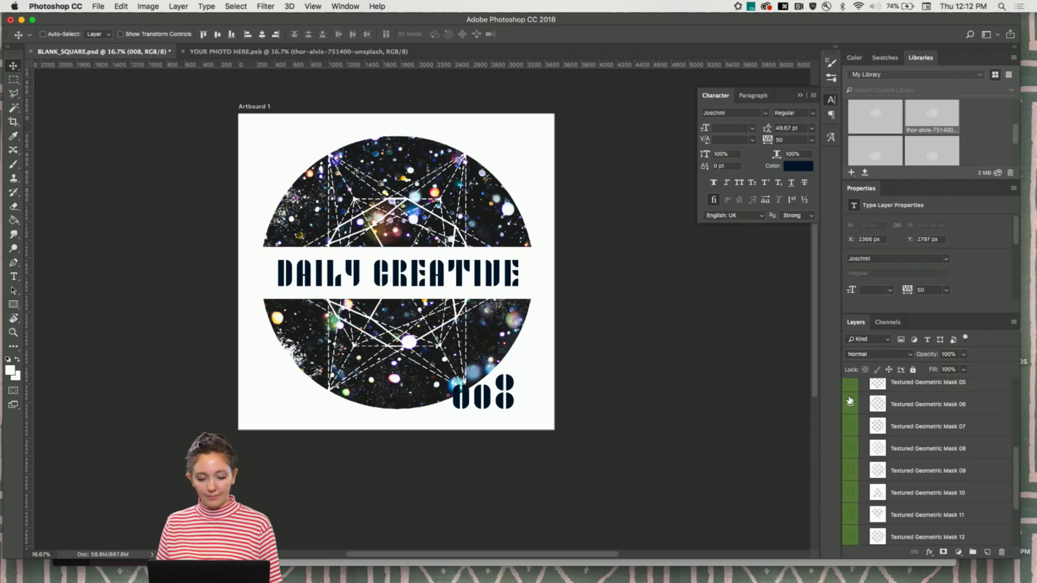
Hide Textured Geometric Mask 06 and try Masks 05 and 04 in its place, one at a time
scroll(852, 430, "up", 3)
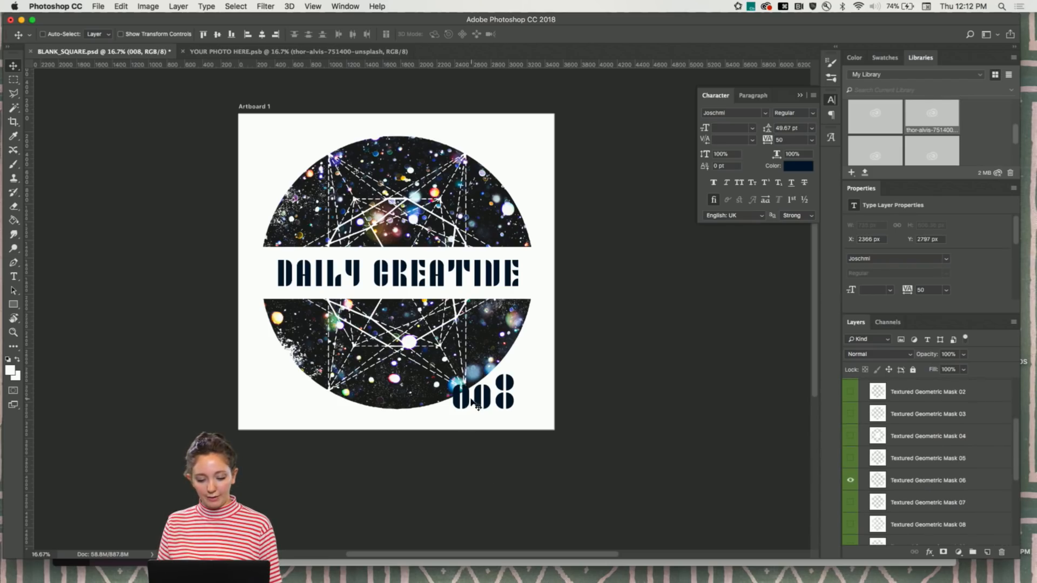
left_click(850, 479)
left_click(850, 459)
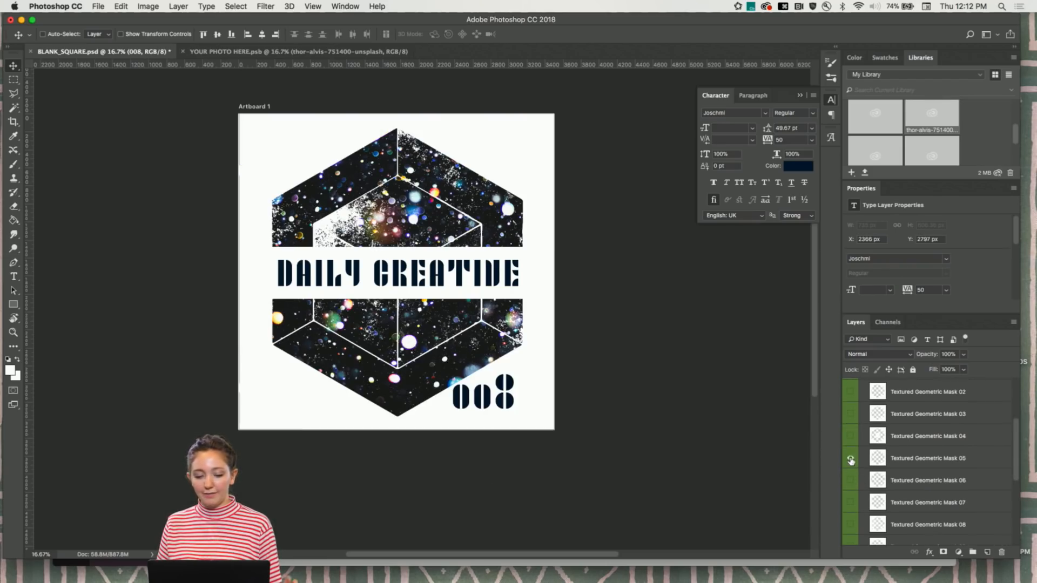
left_click(850, 459)
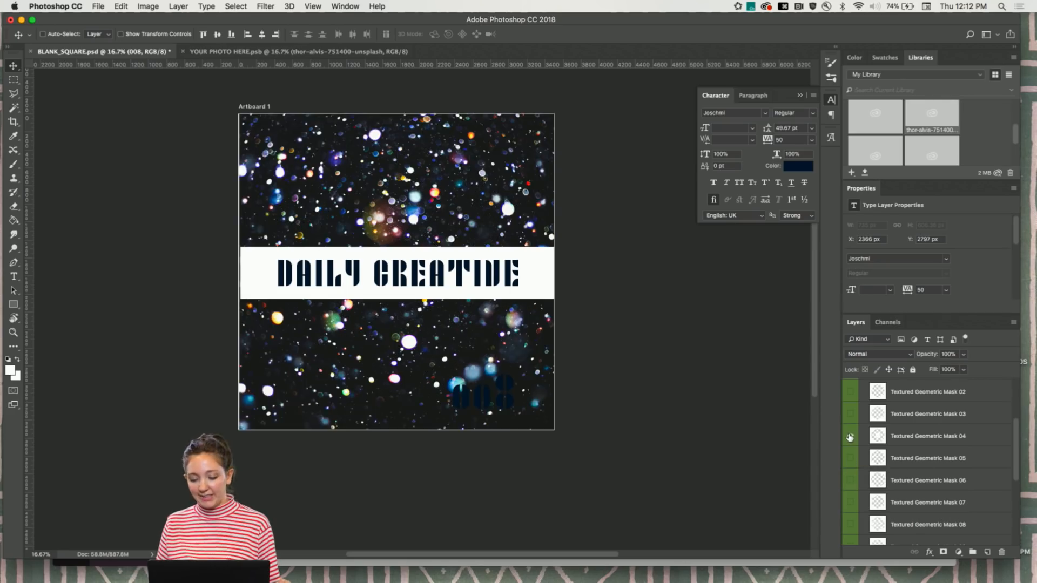
left_click(850, 436)
left_click(849, 436)
Compare Textured Geometric Masks 03 and 02 on the design, leaving only Mask 03 shown
left_click(851, 414)
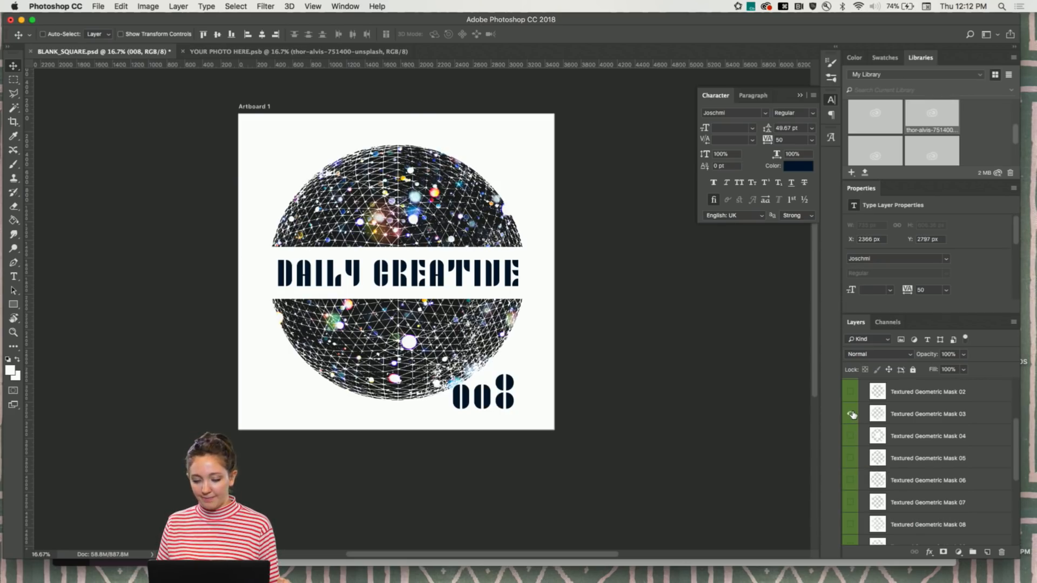
left_click(851, 414)
left_click(850, 392)
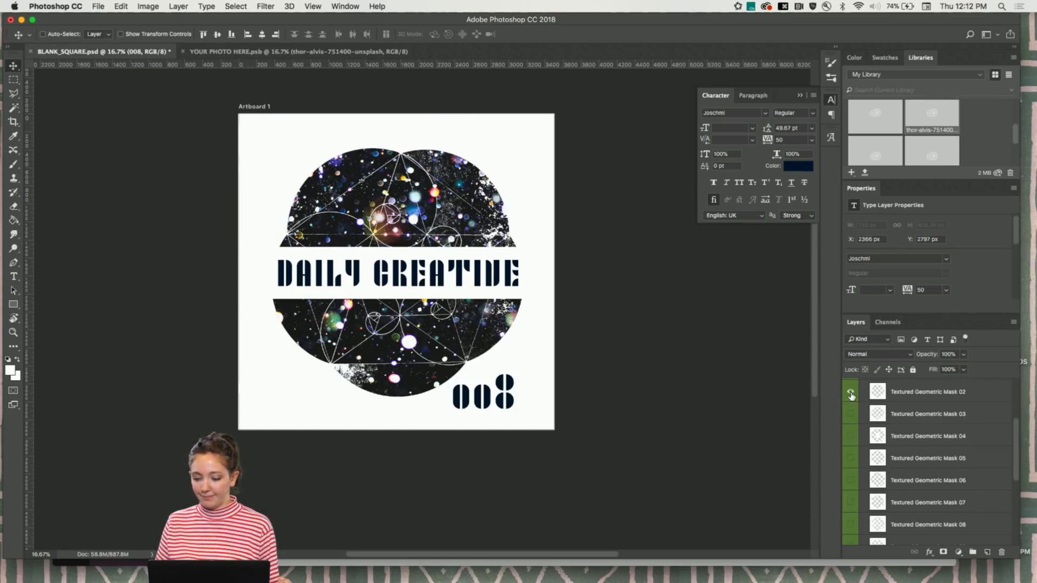
left_click(851, 392)
left_click(851, 414)
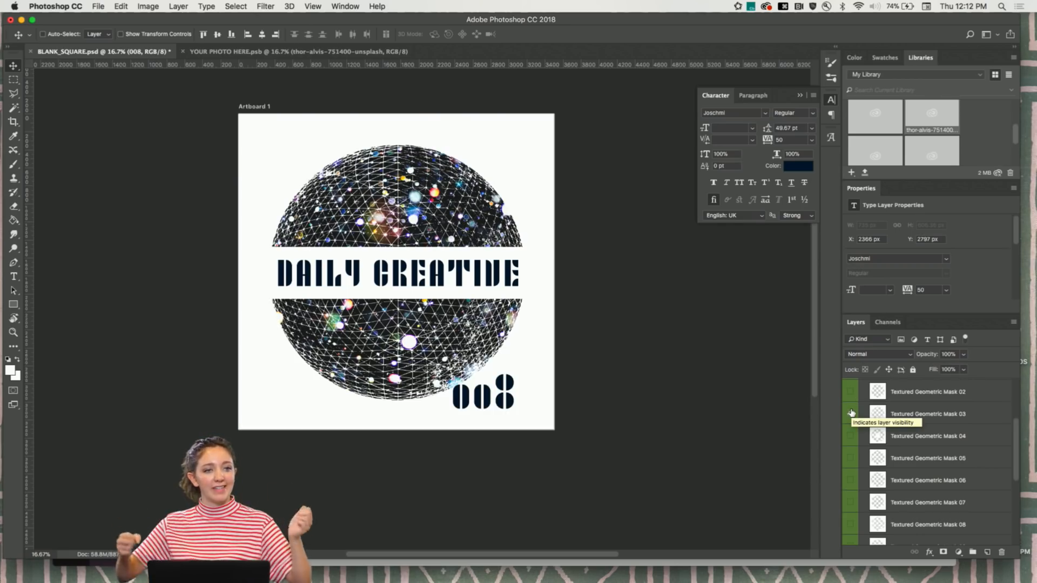
Hide Mask 03 and compare Textured Geometric Masks 05, 07 and 08, leaving only Mask 07 shown
left_click(850, 413)
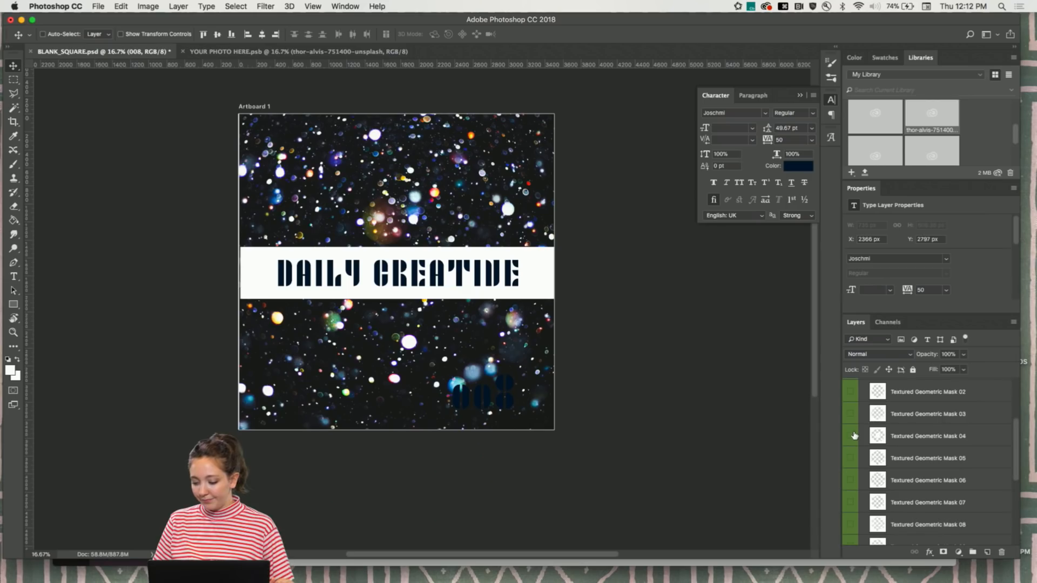
left_click(855, 458)
left_click(850, 458)
left_click(850, 502)
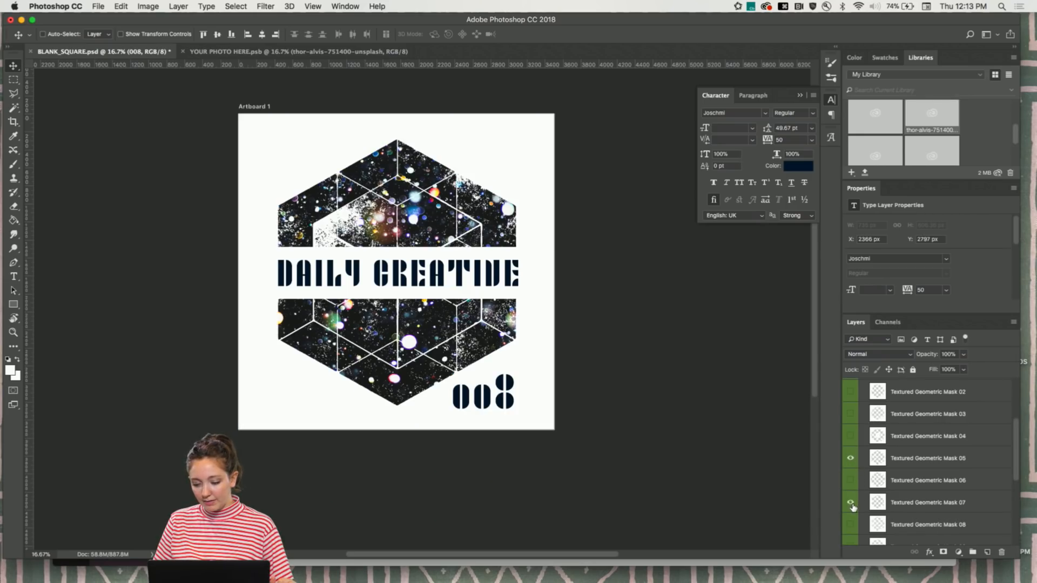
left_click(850, 458)
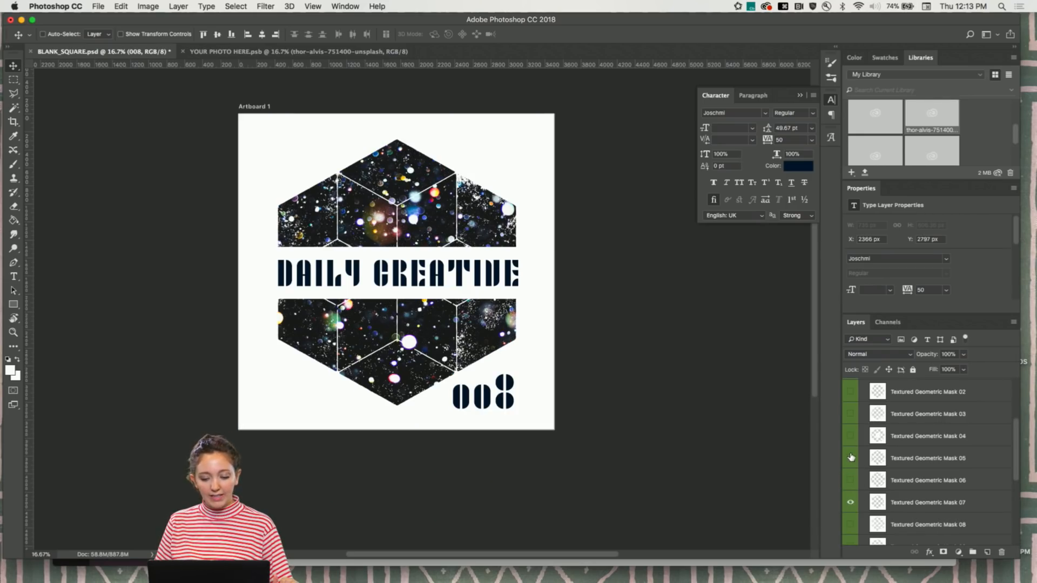
left_click(851, 502)
left_click(851, 524)
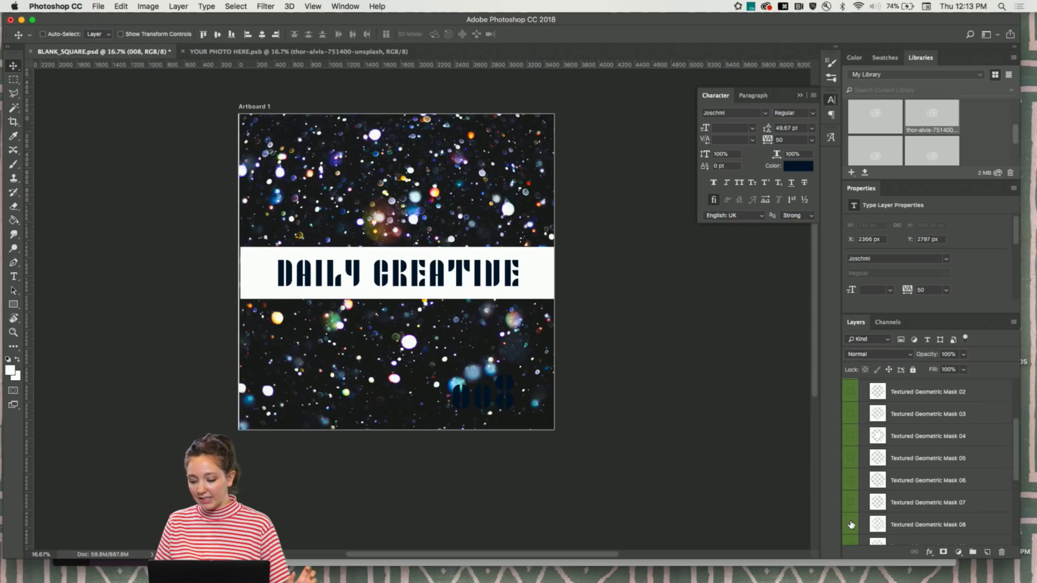
left_click(851, 523)
left_click(850, 504)
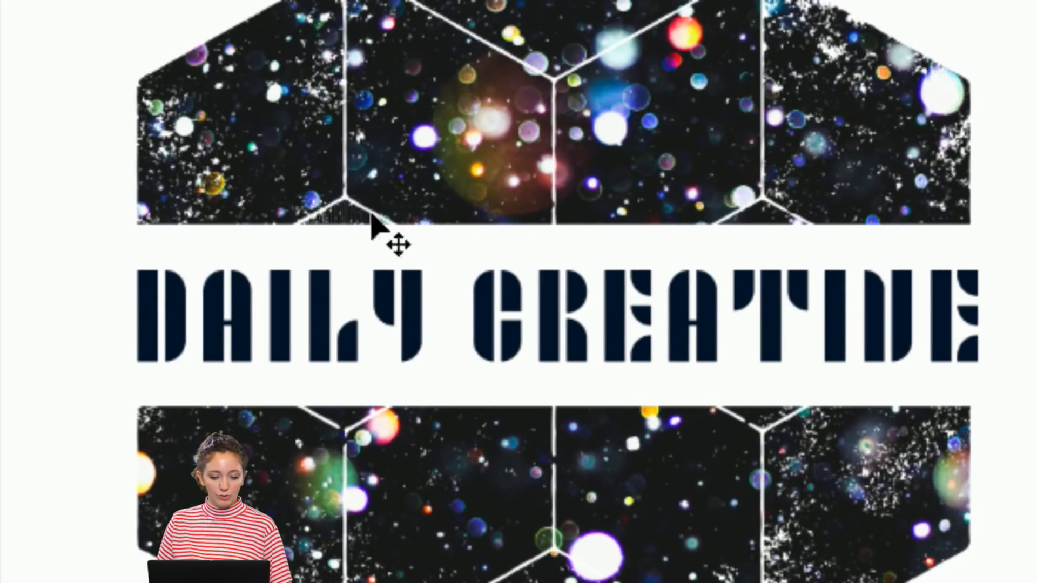
Replace Textured Geometric Mask 07 with Textured Geometric Mask 08 on Artboard 1
key("alt+super+8")
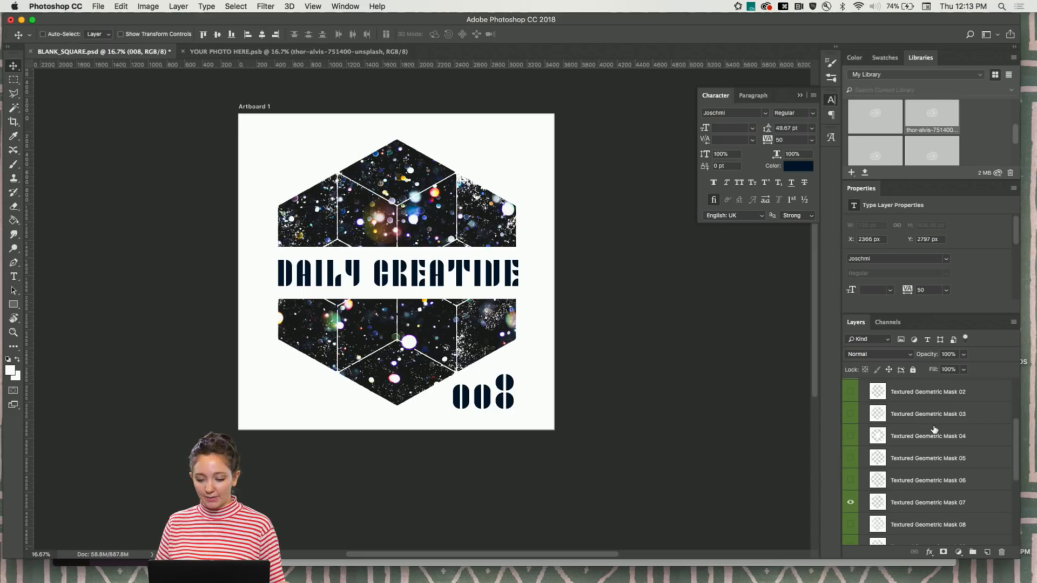
key("super+minus")
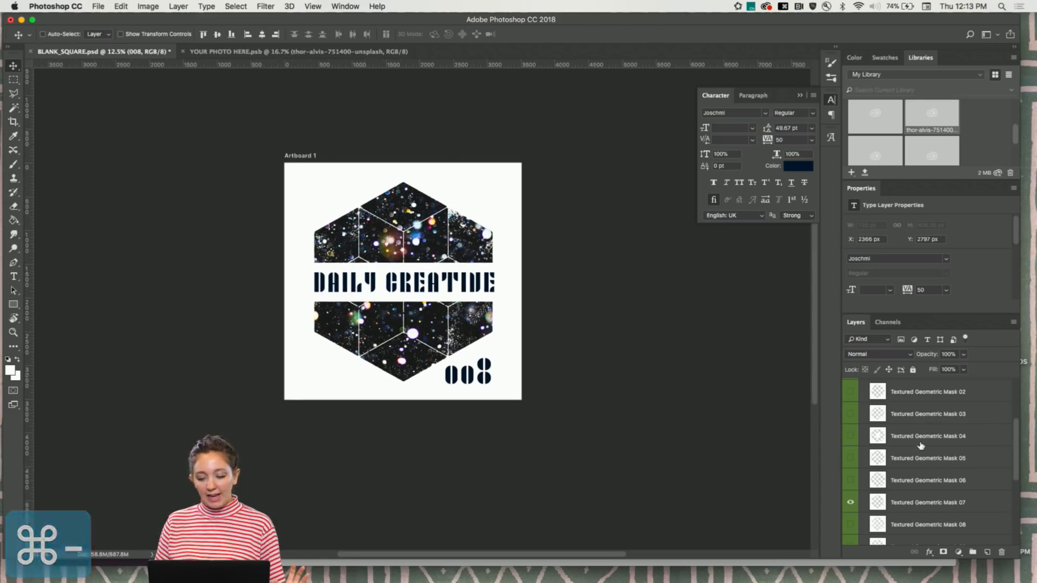
left_click(851, 502)
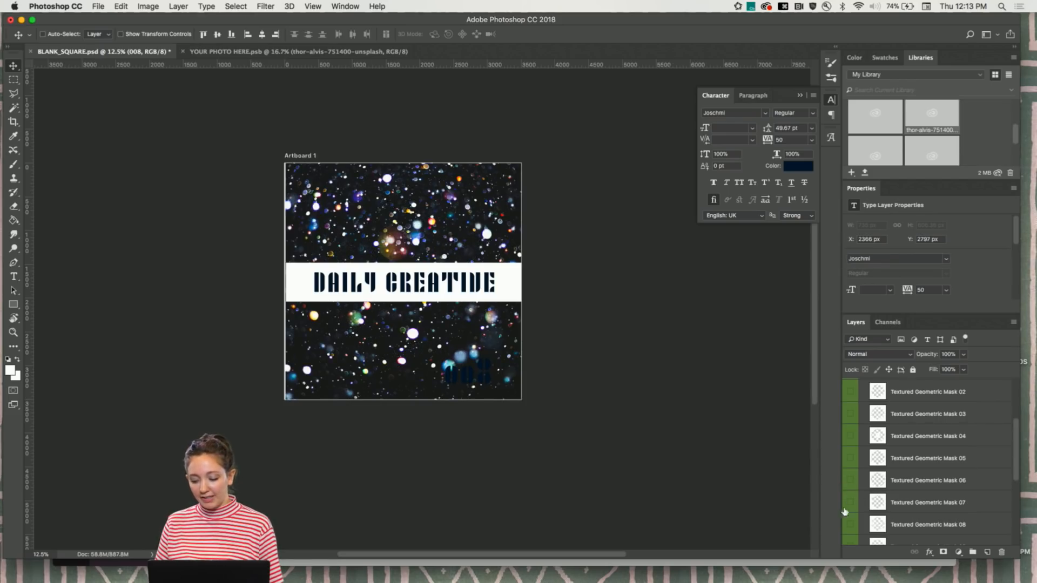
left_click(850, 524)
Collapse Artboard 1 in the layer stack and duplicate the whole artboard
scroll(899, 461, "up", 5)
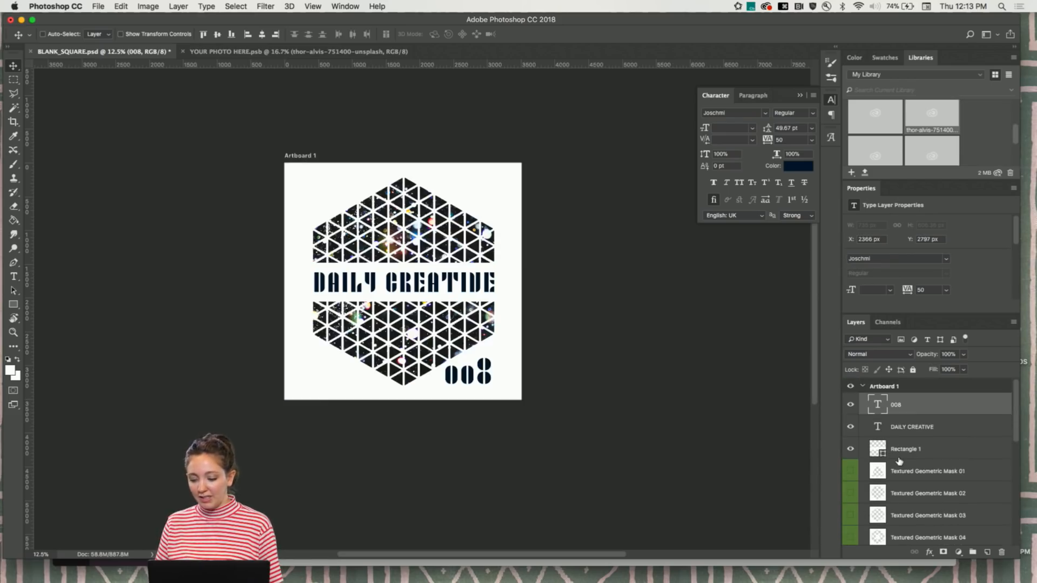
left_click(862, 387)
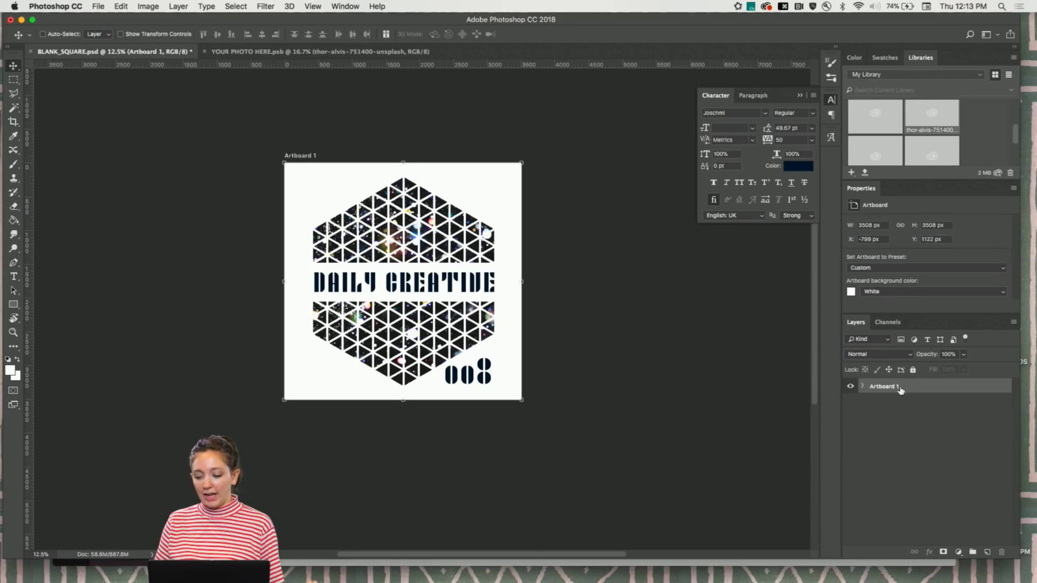
left_click_drag(882, 388, 986, 552)
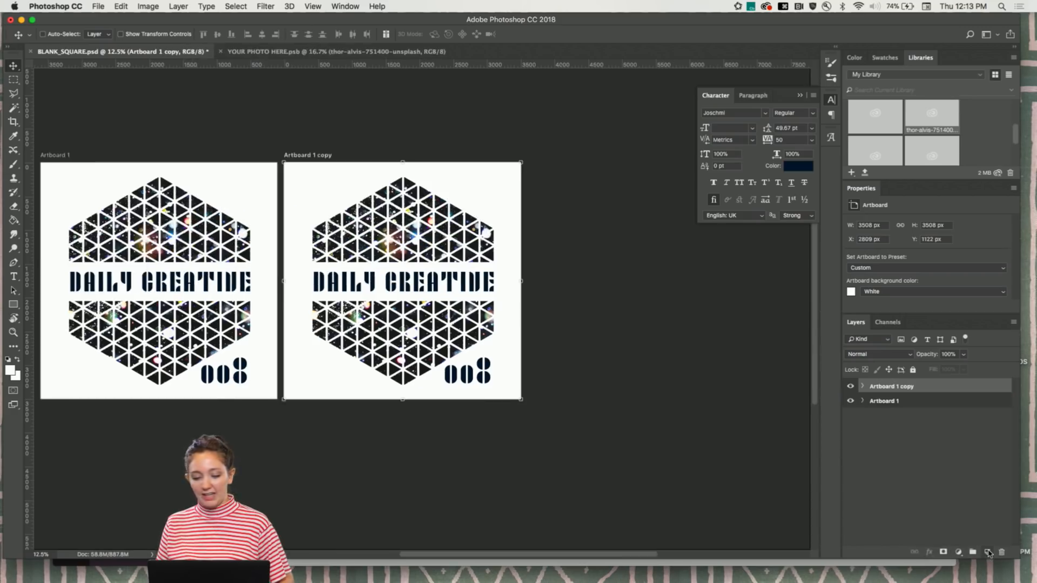
In Artboard 1 copy, hide Textured Geometric Mask 08 and show Textured Geometric Mask 07 instead
left_click(862, 386)
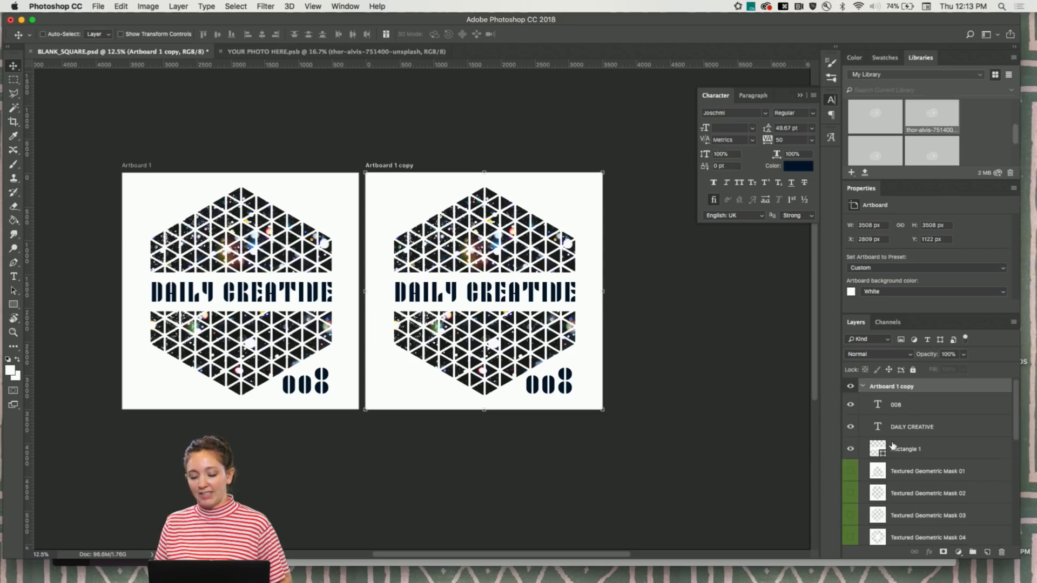
scroll(893, 448, "down", 5)
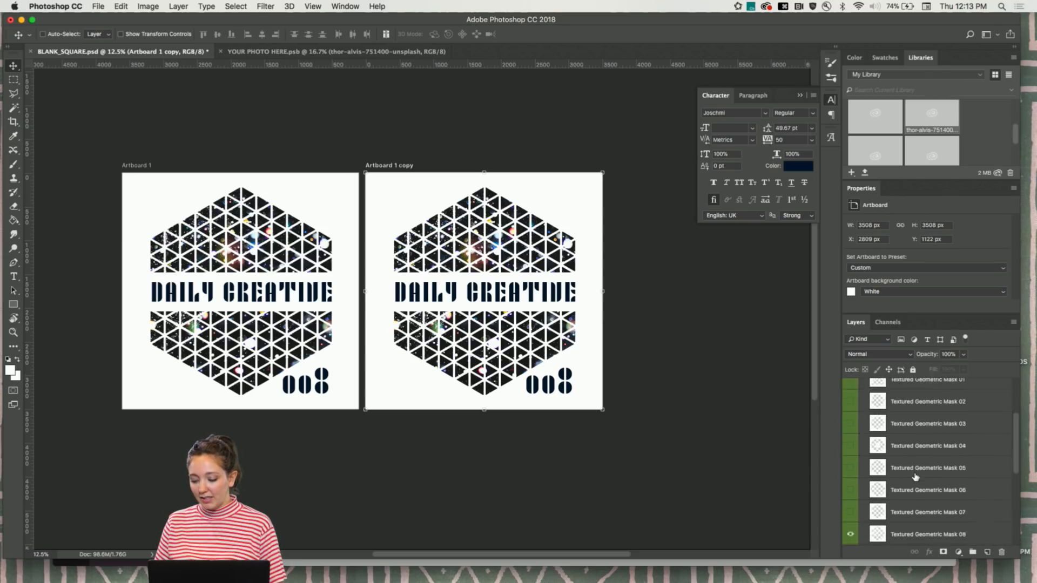
left_click(850, 483)
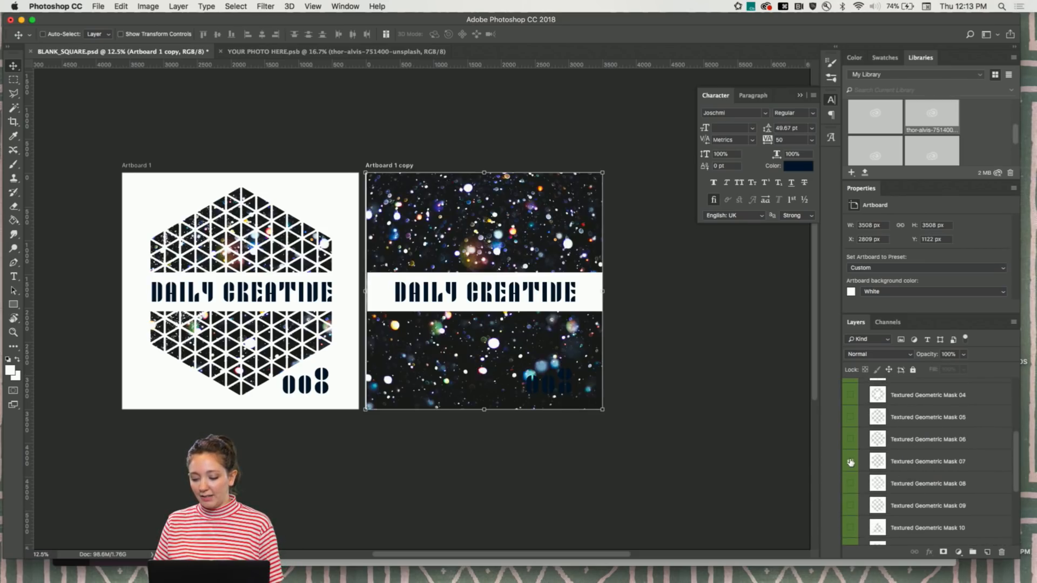
left_click(851, 462)
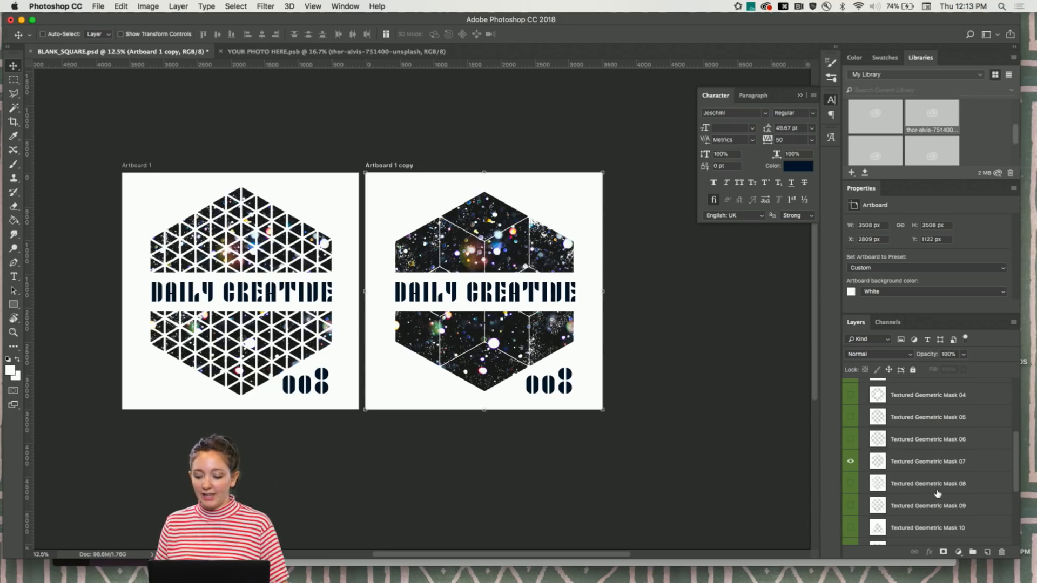
Collapse Artboard 1 copy and duplicate it to make a third artboard
scroll(937, 493, "up", 5)
scroll(937, 494, "down", 3)
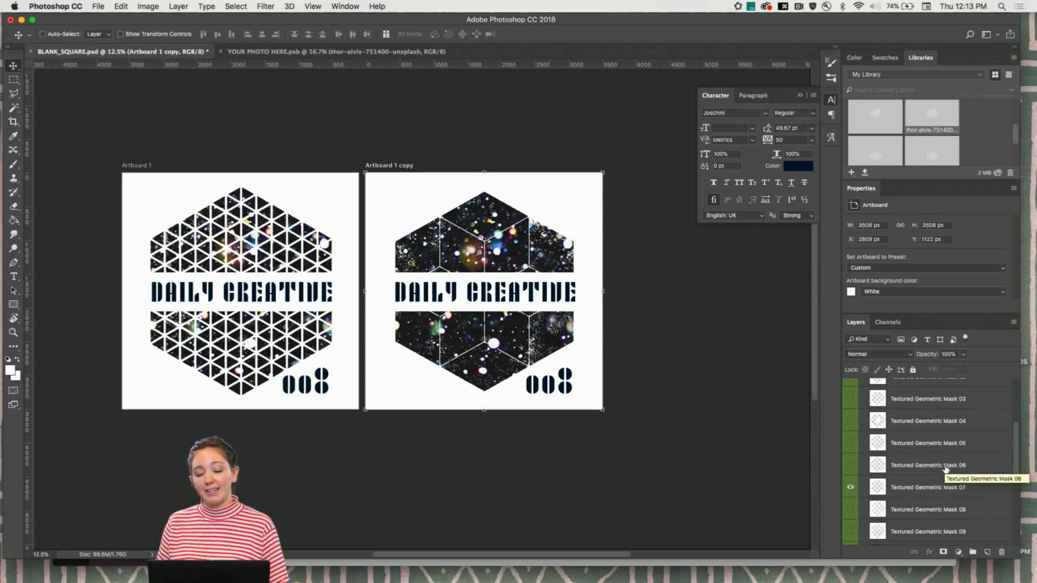
scroll(945, 468, "down", 3)
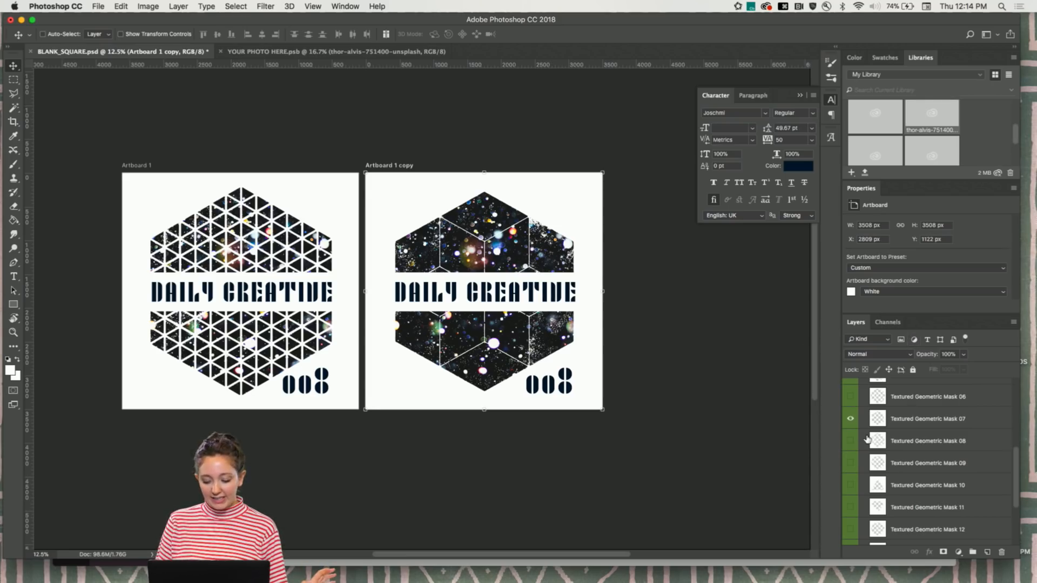
key("super+minus")
scroll(885, 445, "up", 5)
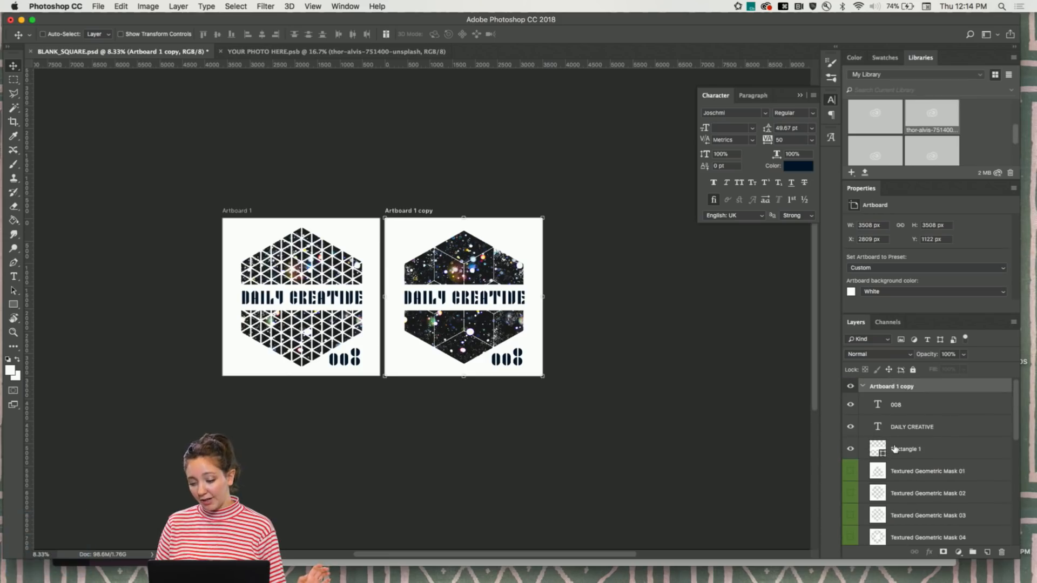
left_click(862, 386)
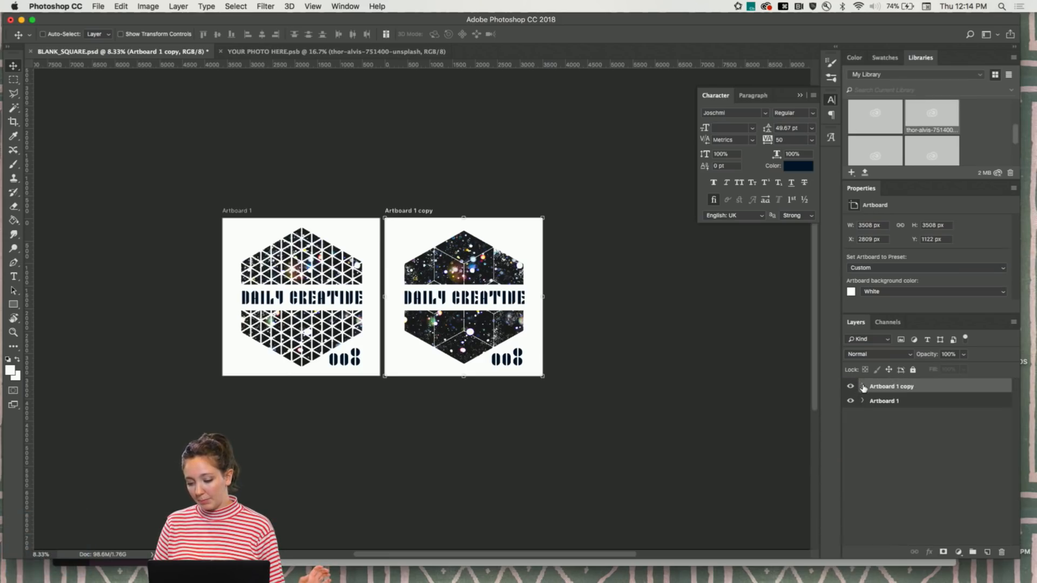
left_click_drag(875, 390, 988, 551)
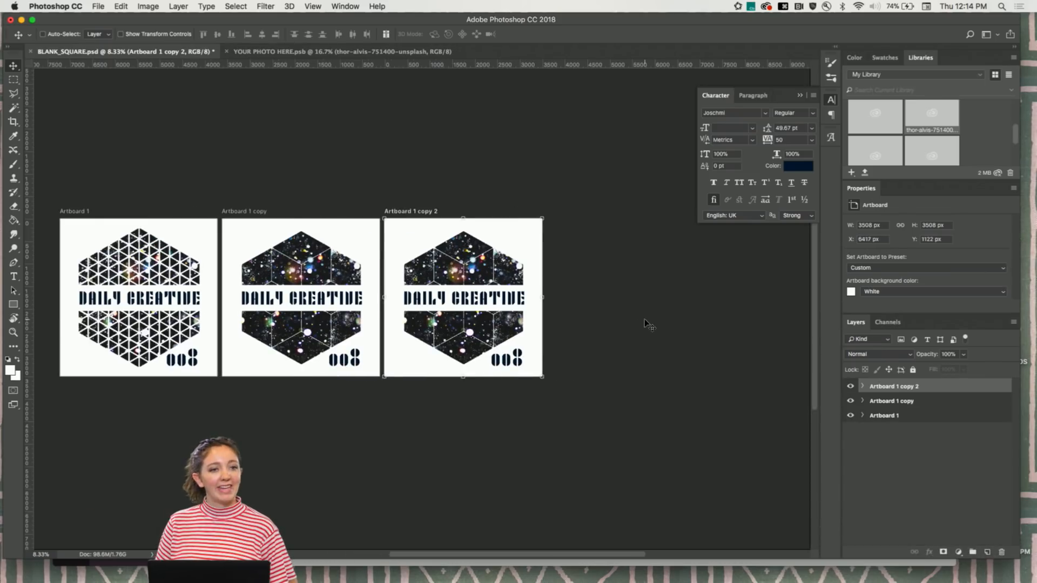
scroll(317, 268, "left", 4)
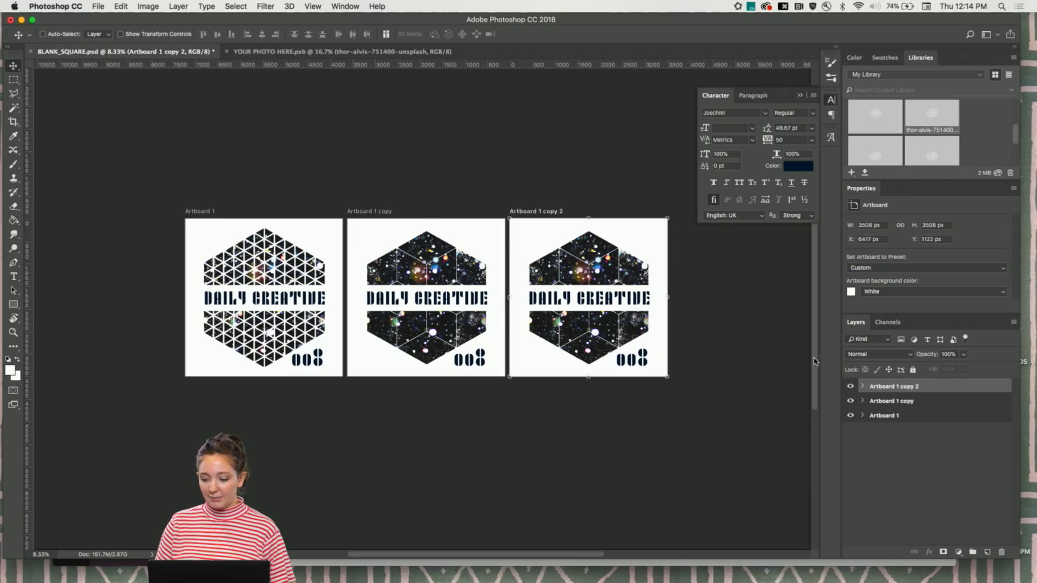
Rename Artboard 1 to "MASK 8"
double_click(891, 414)
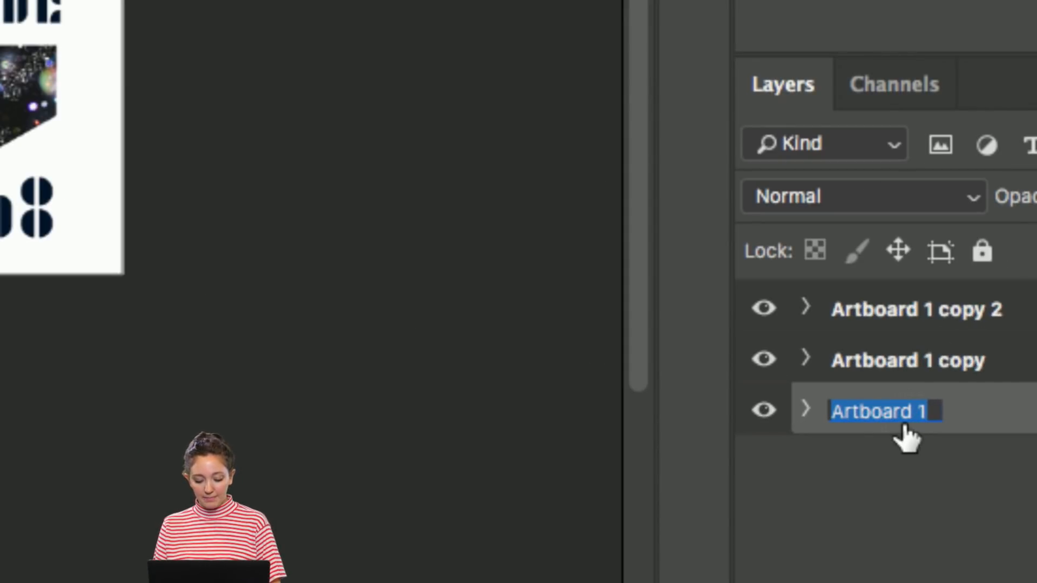
type("MASK 8")
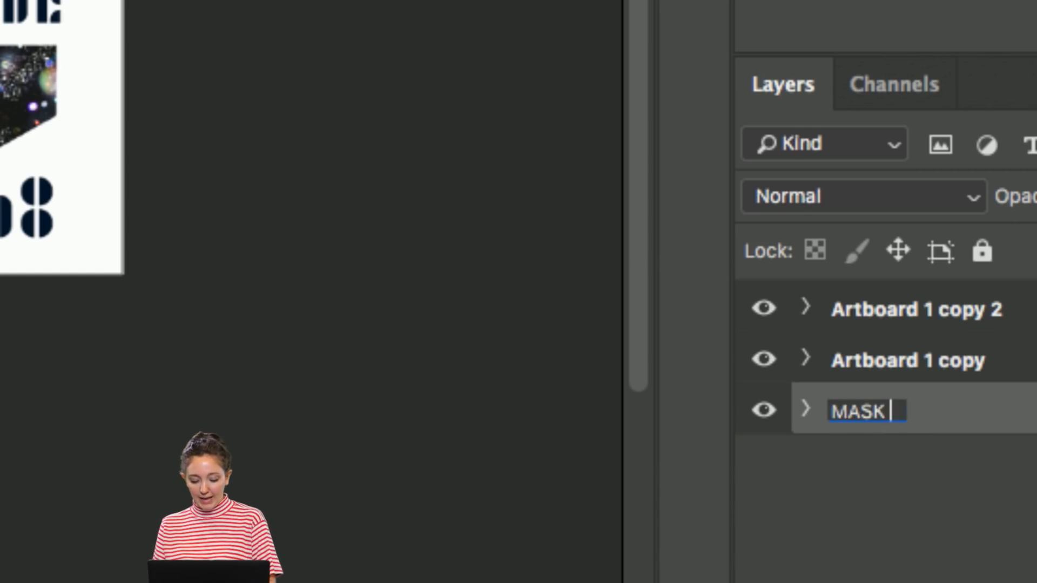
key("Return")
key("super+minus")
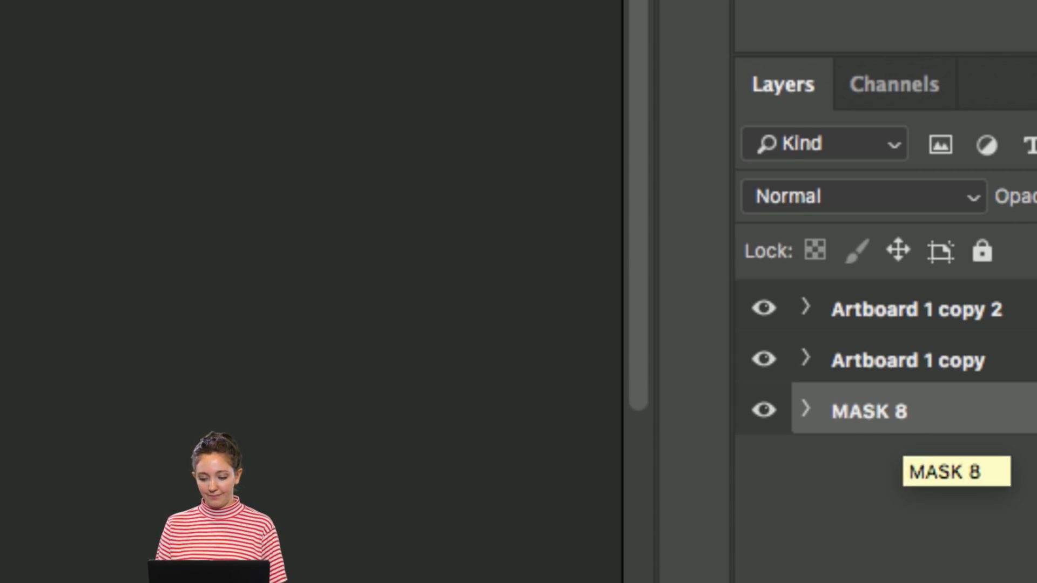
key("alt+super+8")
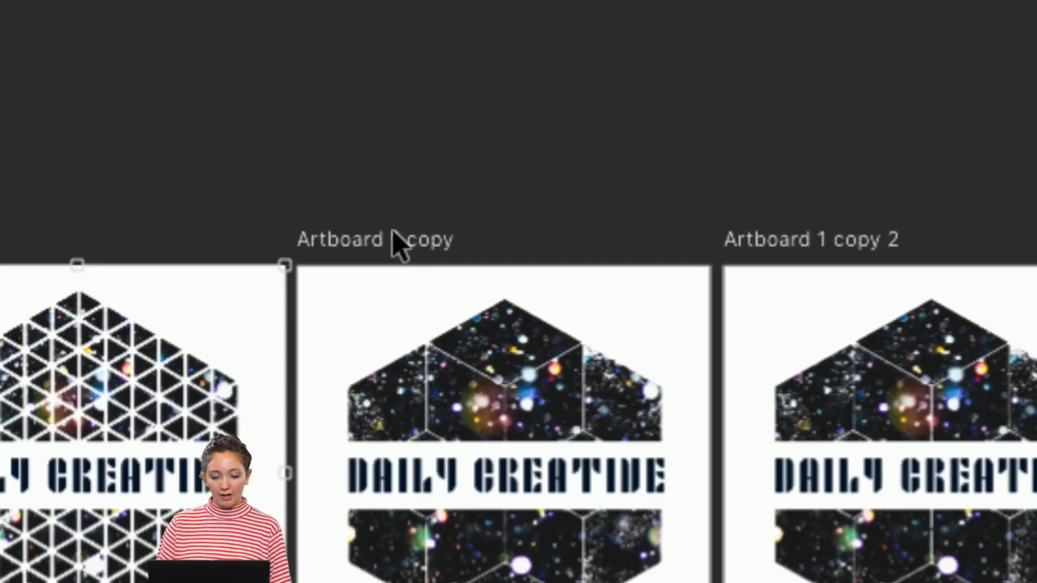
Rename Artboard 1 copy to "MASK 7"
left_click(362, 239)
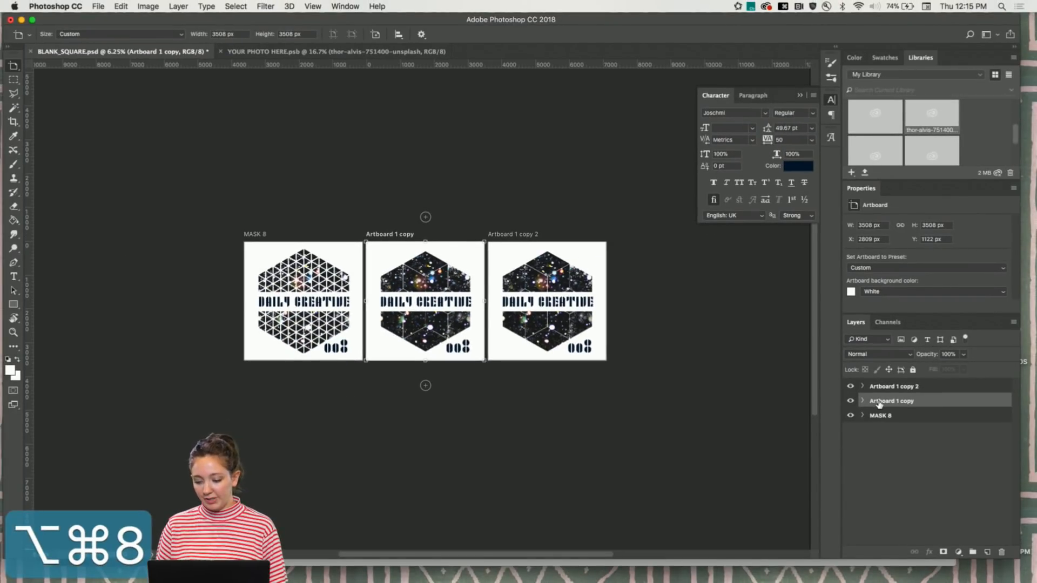
double_click(879, 402)
type("MASK")
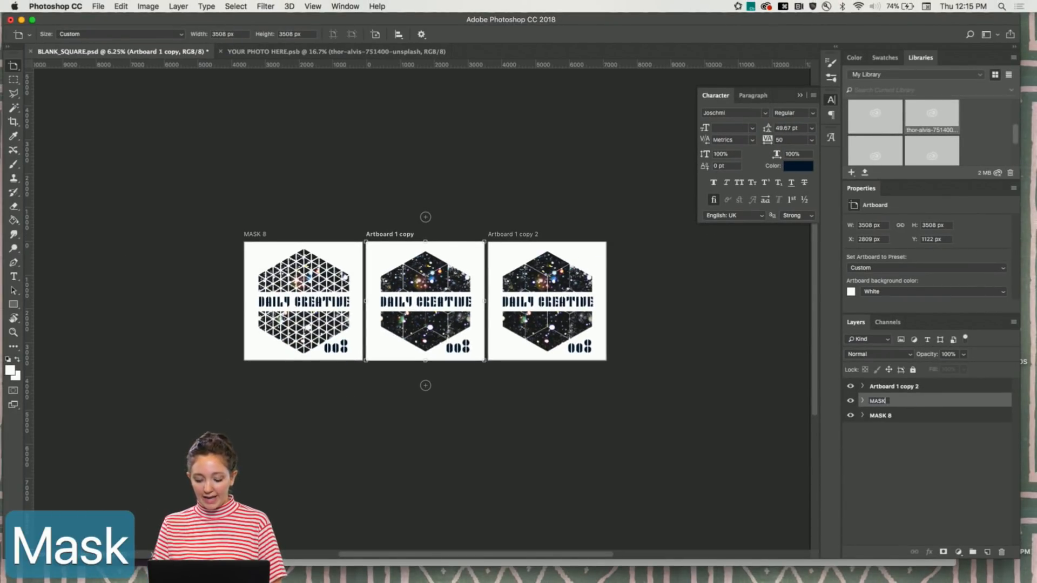
type(" 7")
key("Return")
Rename Artboard 1 copy 2 to "MASK 5"
double_click(896, 385)
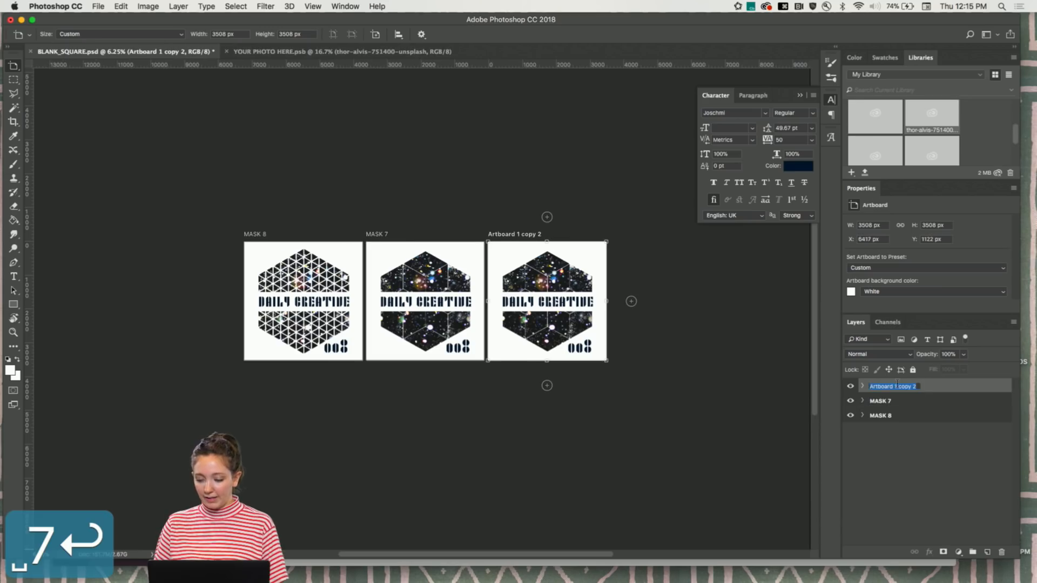
type("MASK 5")
key("Return")
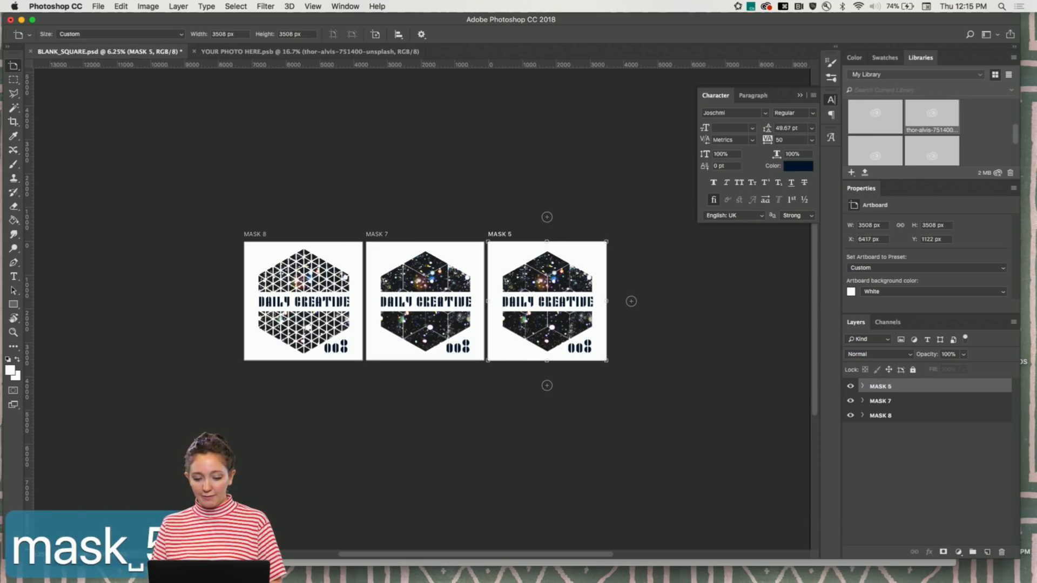
In the MASK 5 artboard, hide Textured Geometric Mask 07 and show Textured Geometric Mask 05
left_click(863, 386)
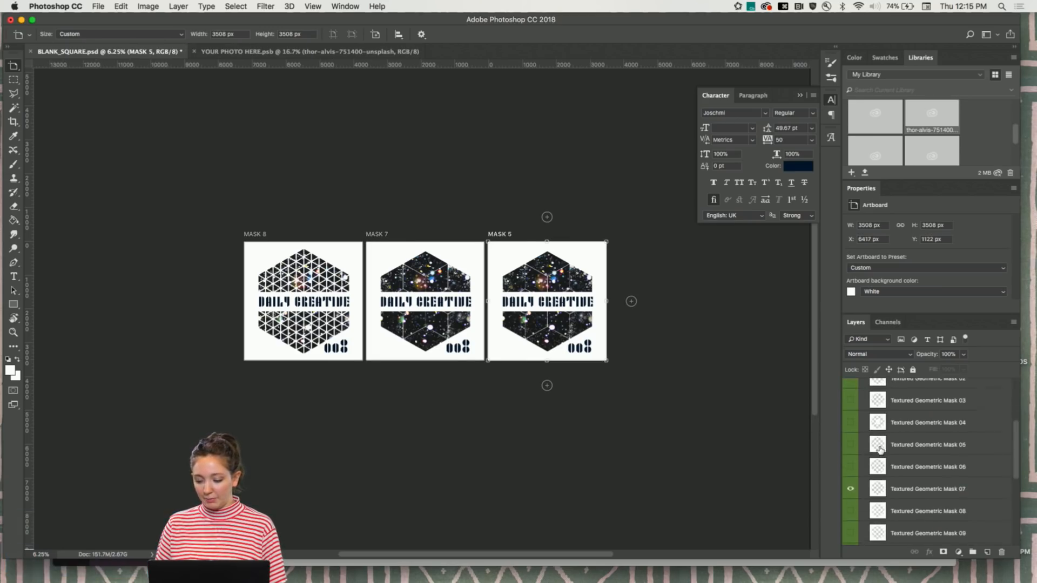
left_click(850, 489)
left_click(850, 444)
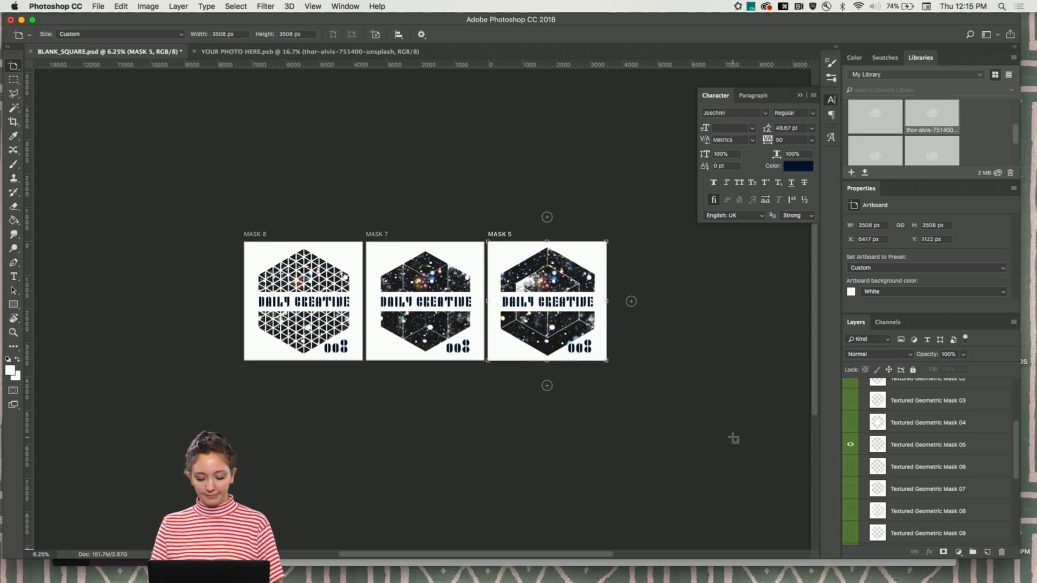
key("alt+super+8")
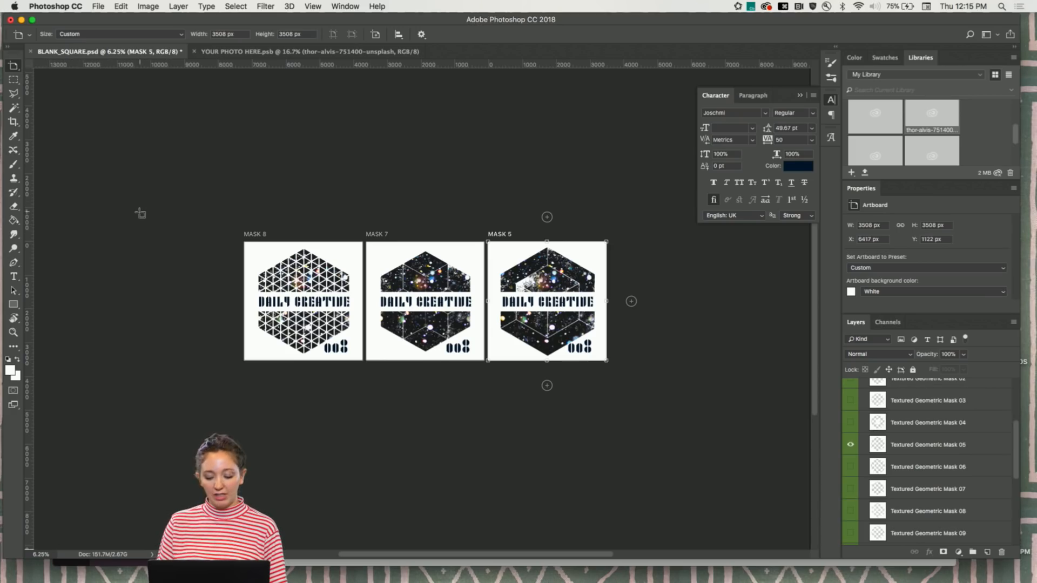
Compare the three artboards and collapse the MASK 5 layer contents
key("super+equal")
key("super+equal")
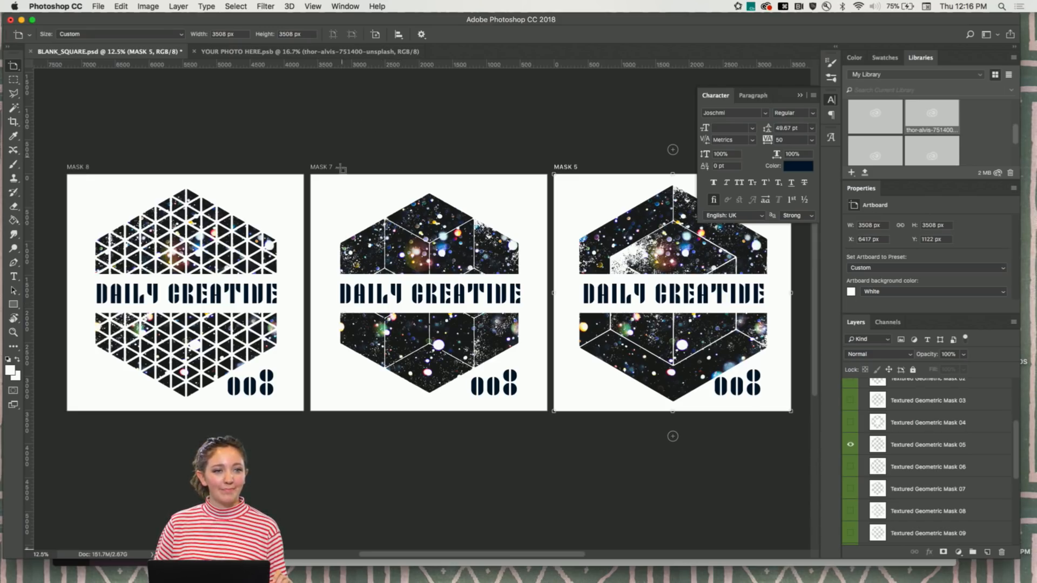
scroll(419, 196, "right", 1)
scroll(419, 196, "up", 1)
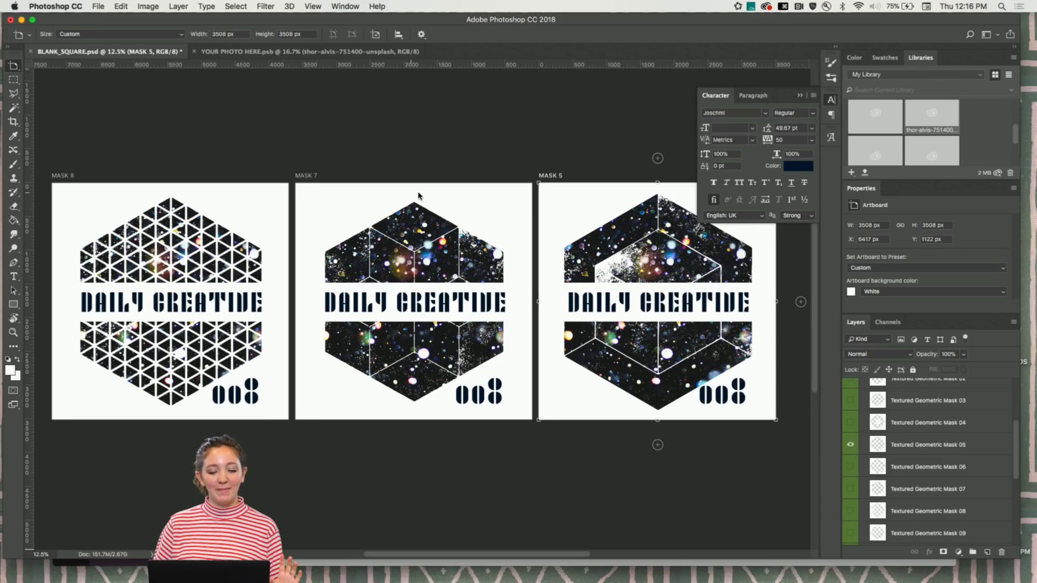
key("super+minus")
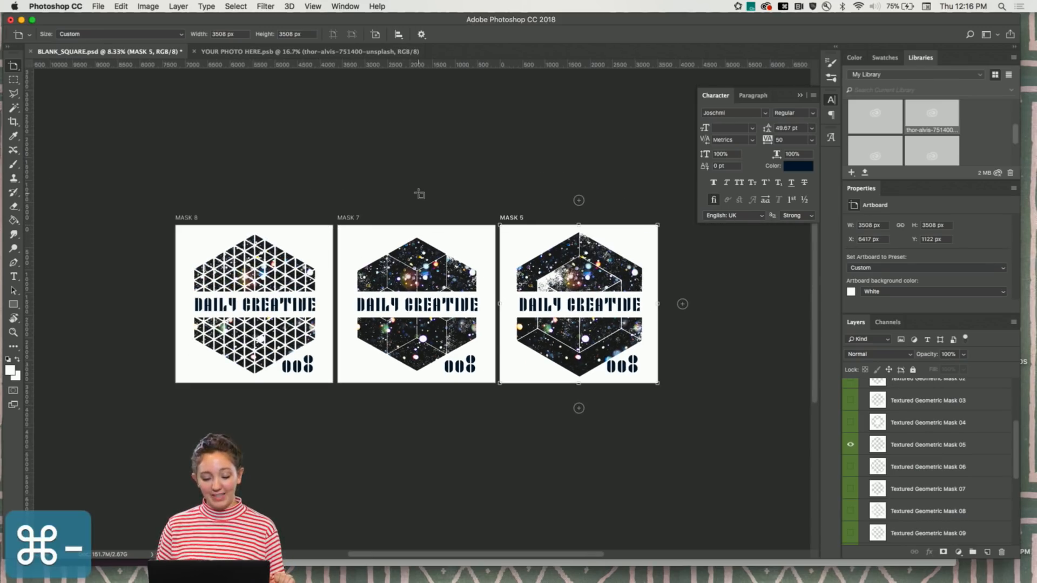
scroll(899, 441, "up", 3)
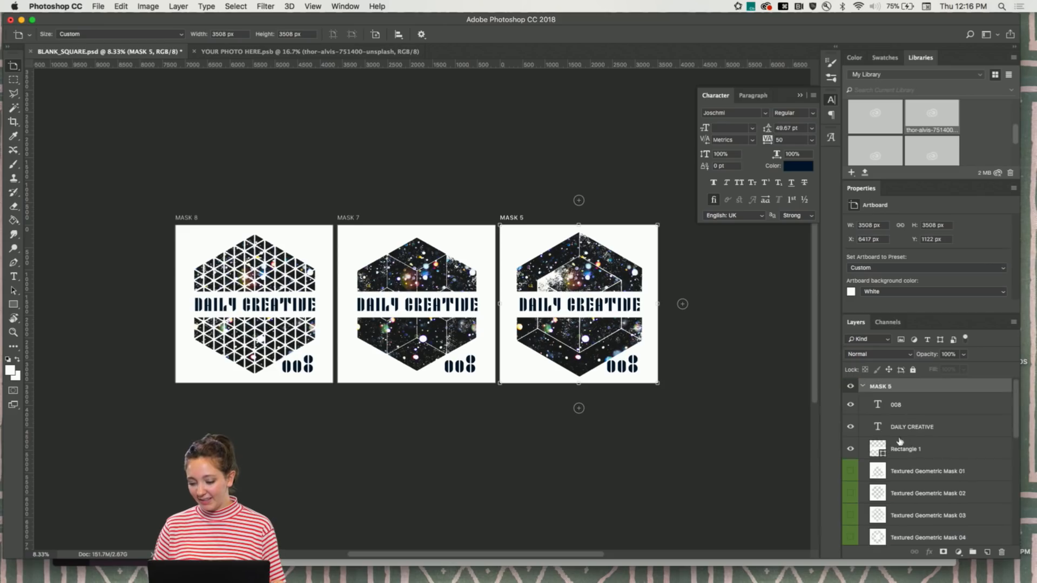
left_click(863, 386)
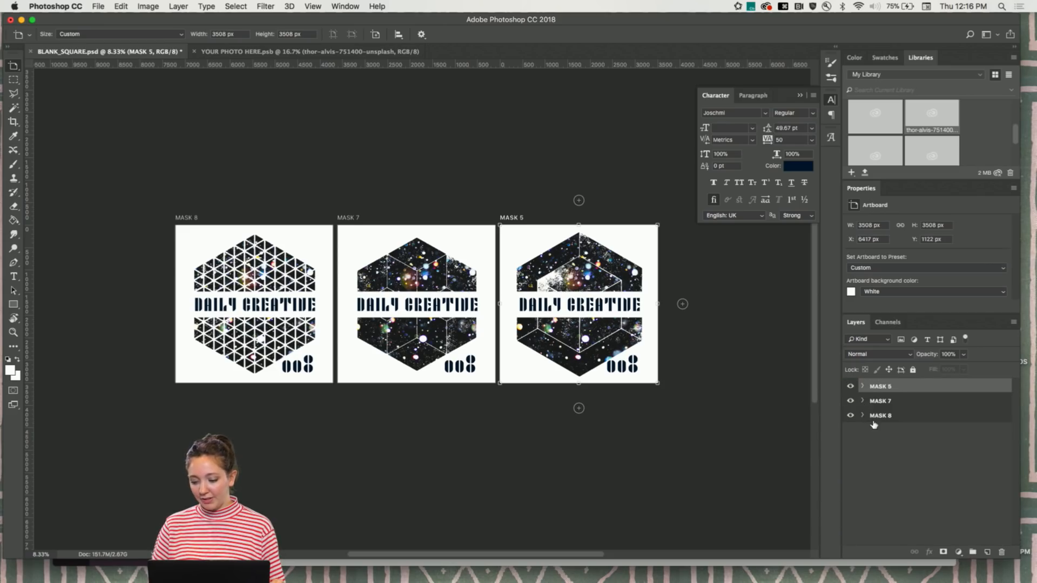
key("super+equal")
key("super+minus")
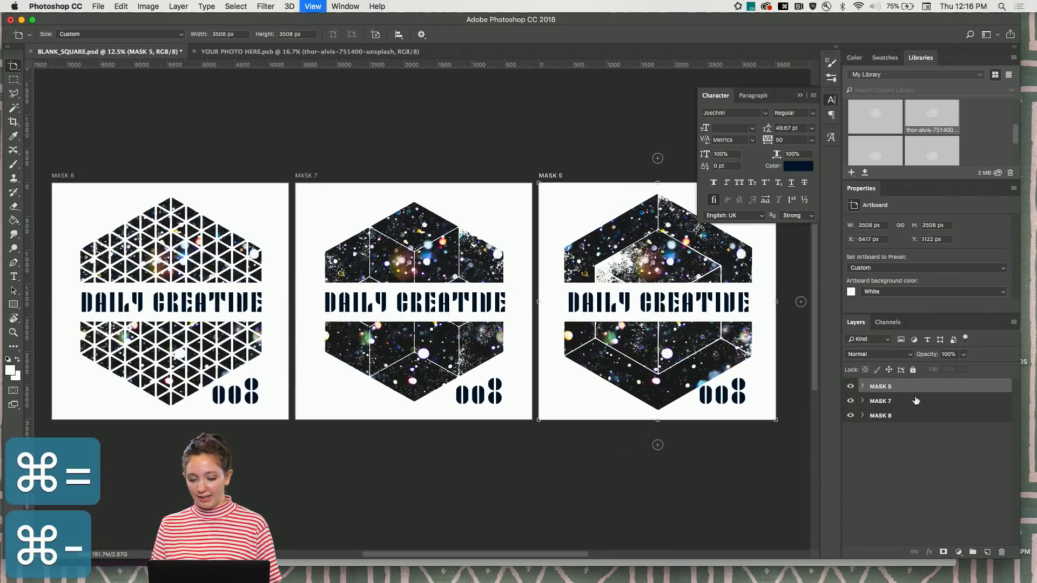
Try to export the MASK 5, MASK 7 and MASK 8 artboards together with Export As and Quick Export as PNG
left_click(892, 419, "shift")
key("v")
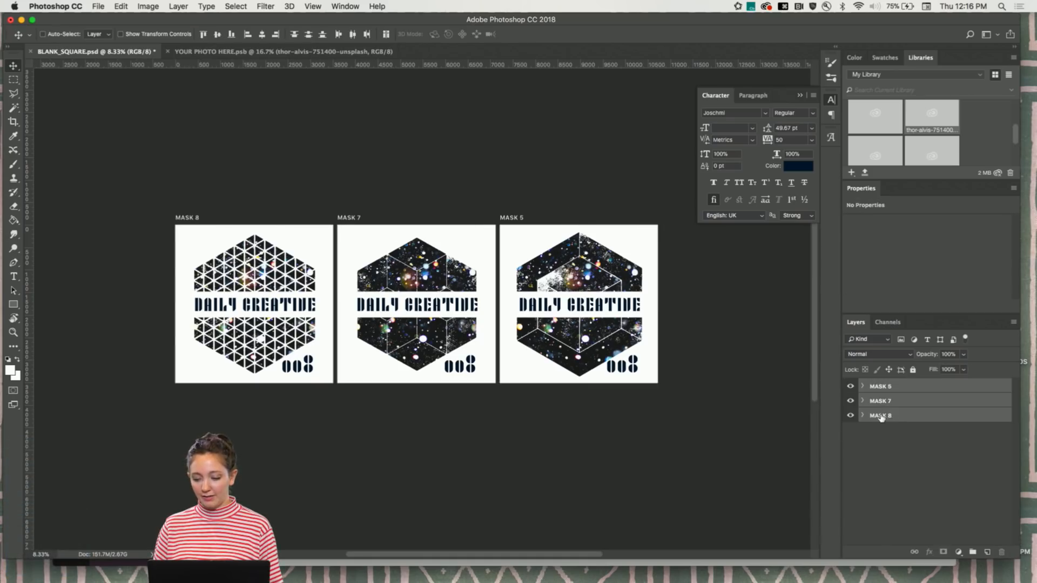
right_click(882, 417)
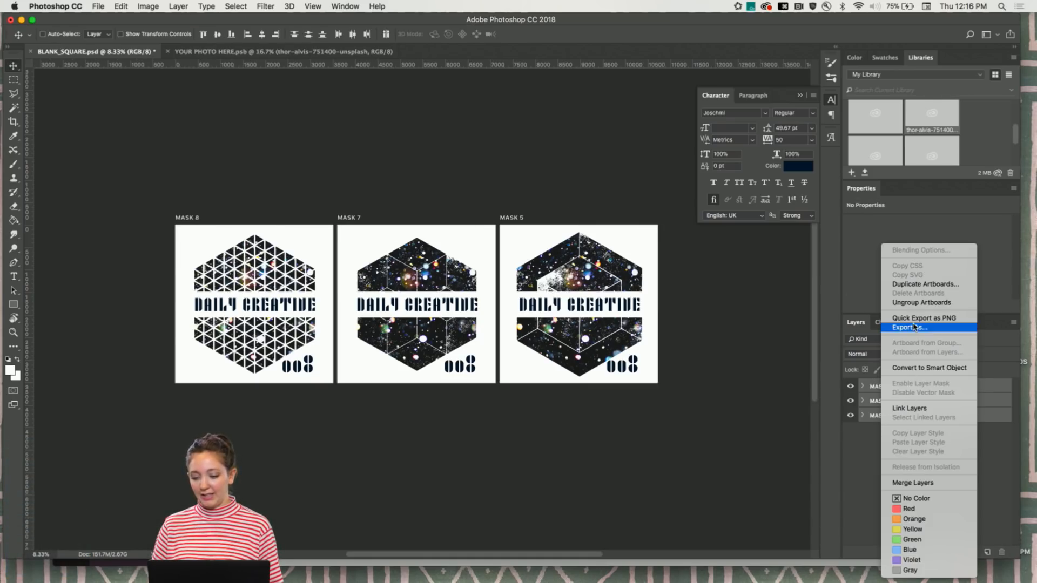
left_click(912, 327)
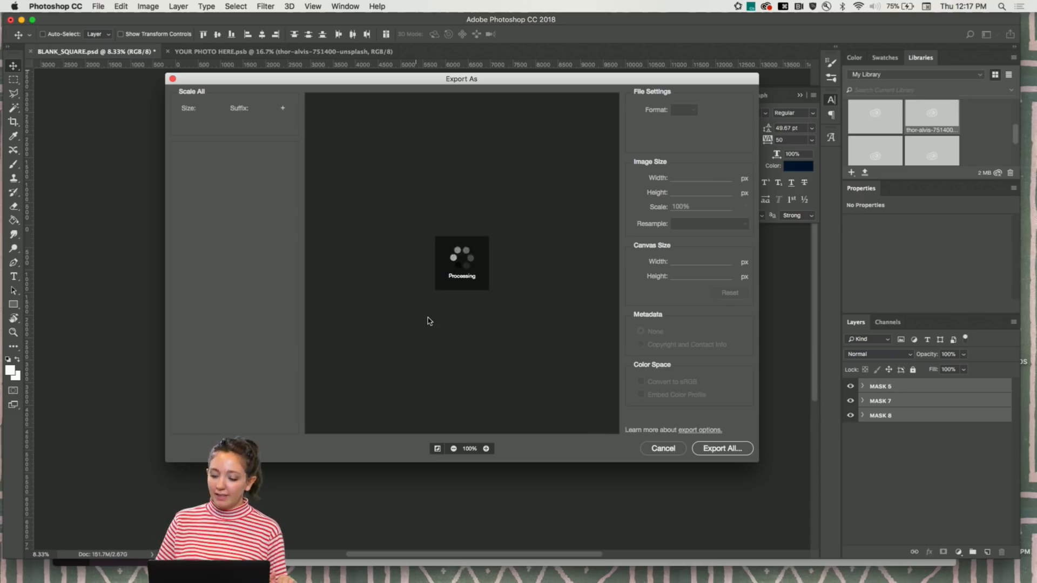
left_click(664, 449)
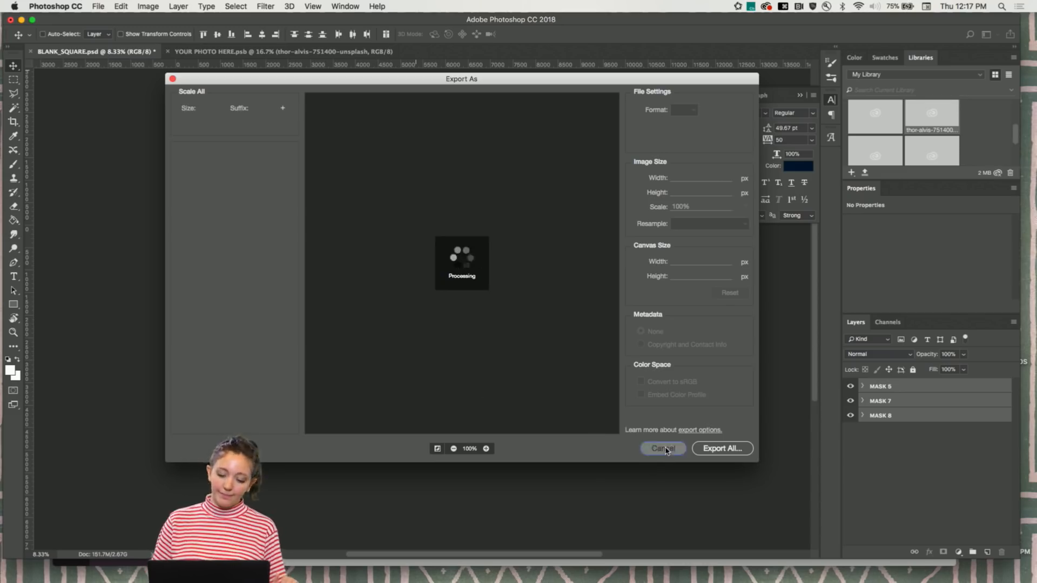
right_click(892, 401)
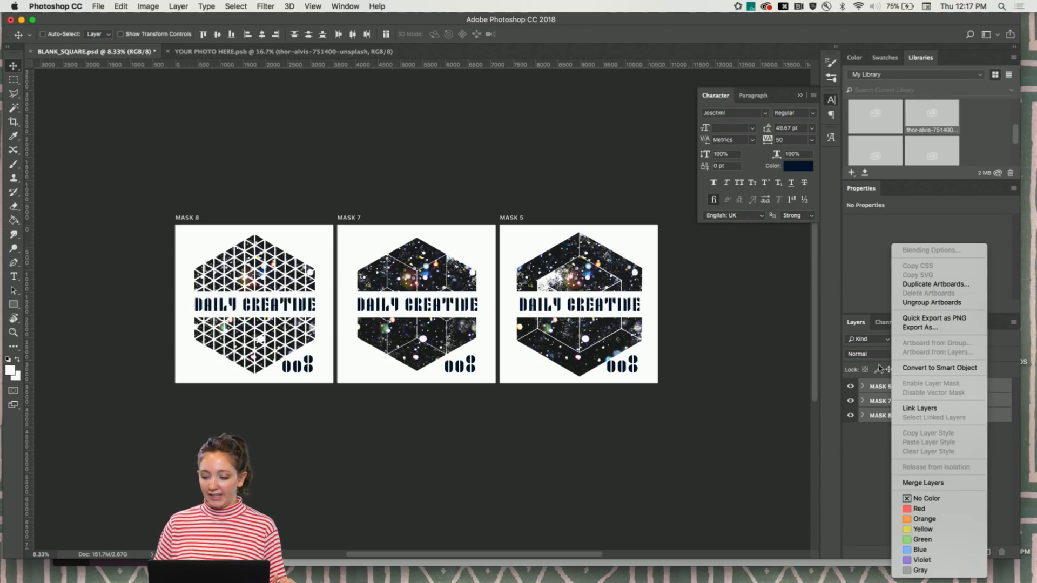
left_click(932, 318)
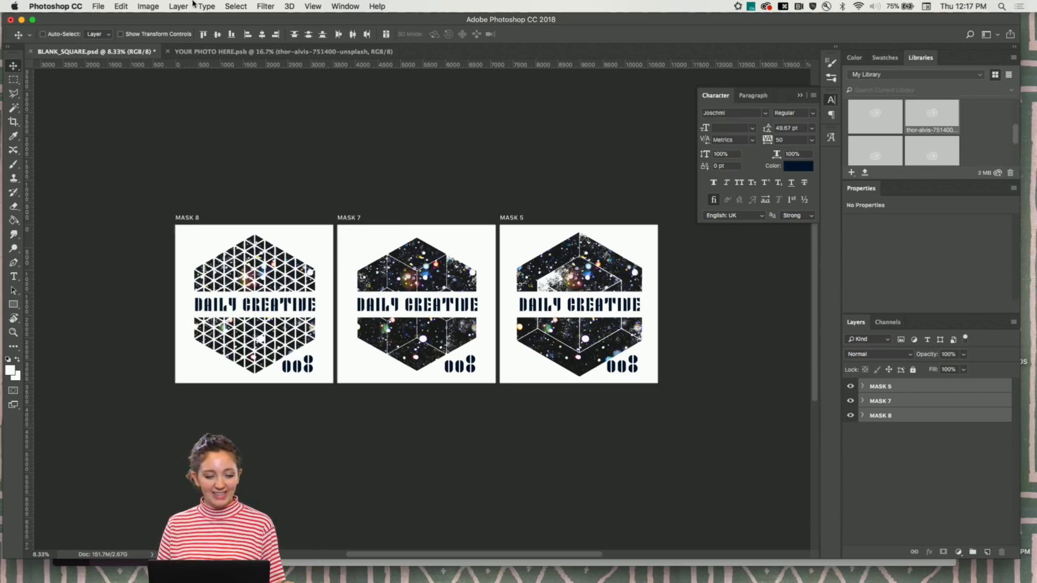
Try to export with Export As while only the MASK 8 artboard is selected
left_click(877, 455)
left_click(876, 418)
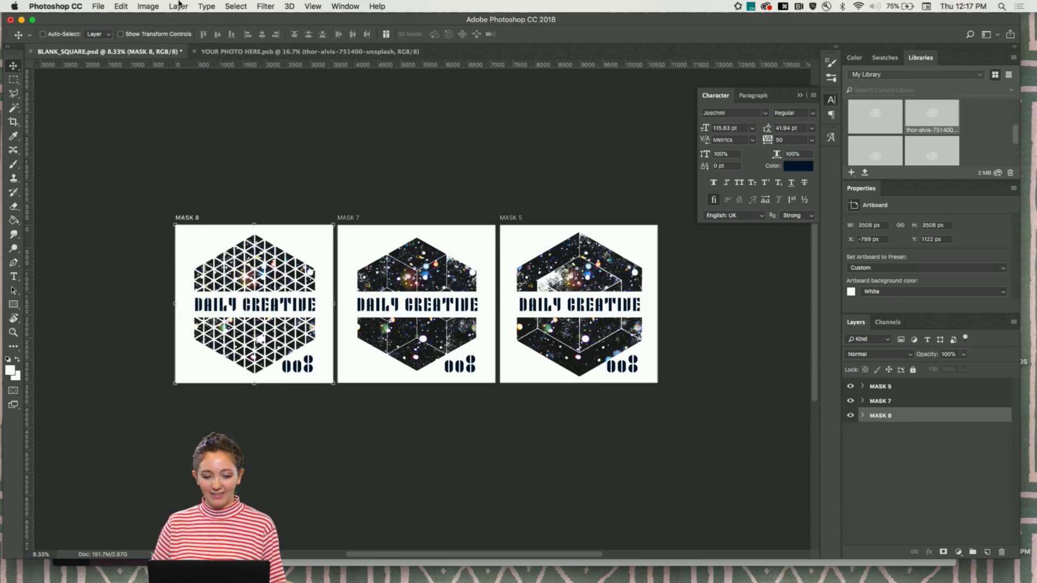
left_click(99, 6)
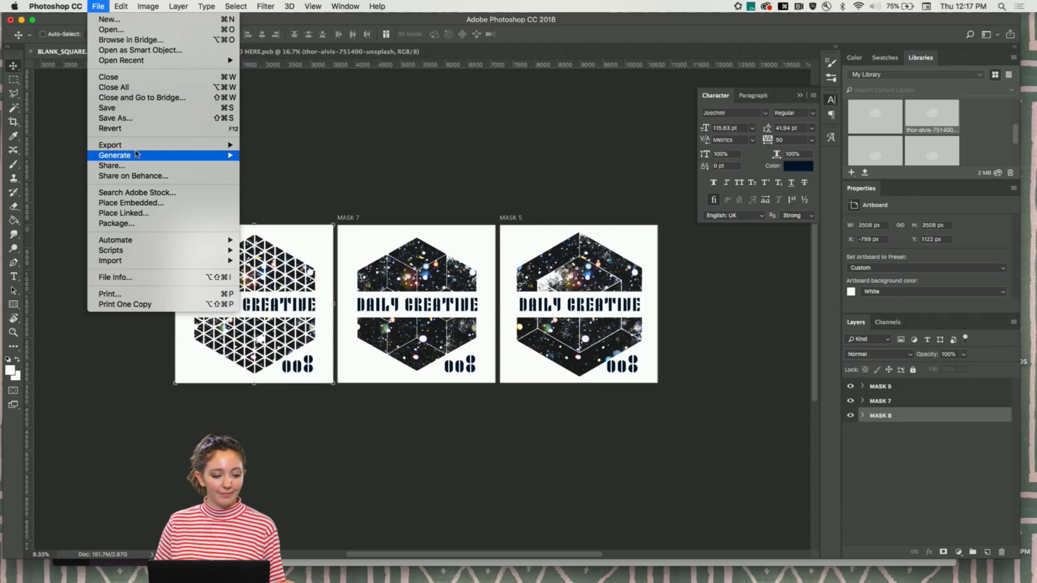
mouse_move(221, 145)
left_click(271, 156)
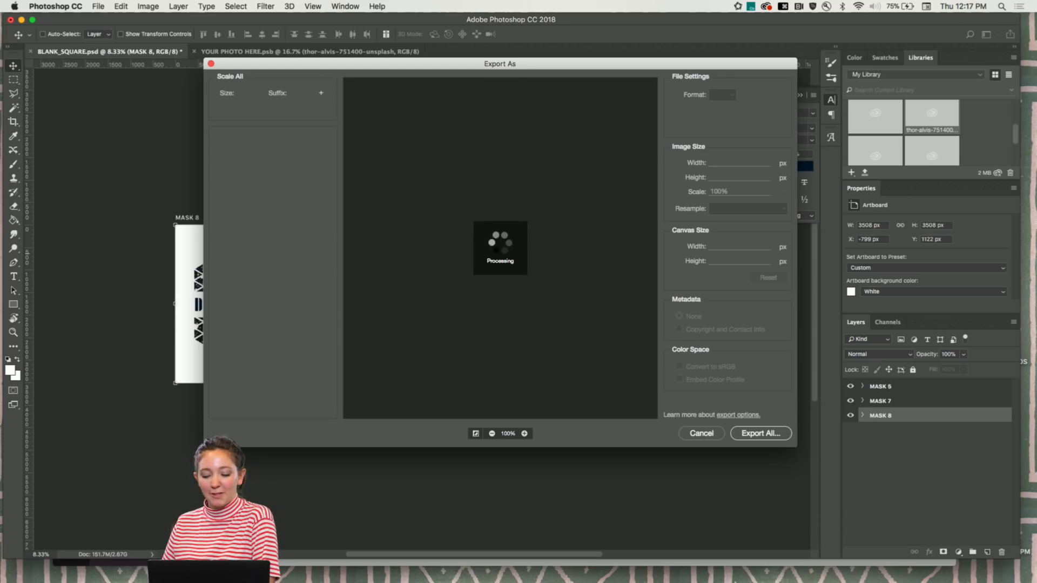
left_click(703, 436)
Capture a screenshot of the MASK 8 artboard, framed to its edges
key("super+equal")
key("super+equal")
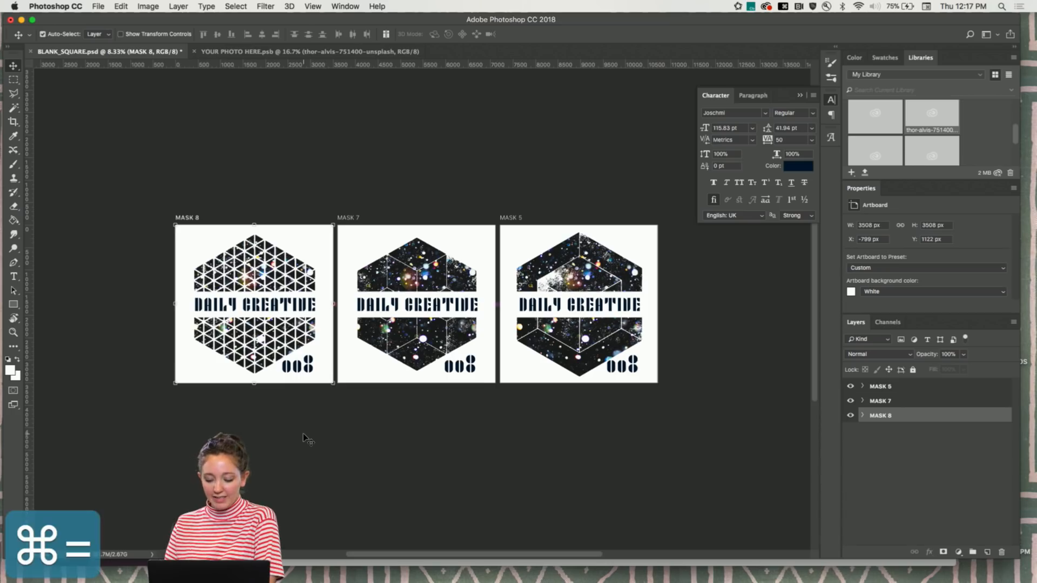
scroll(302, 433, "left", 5)
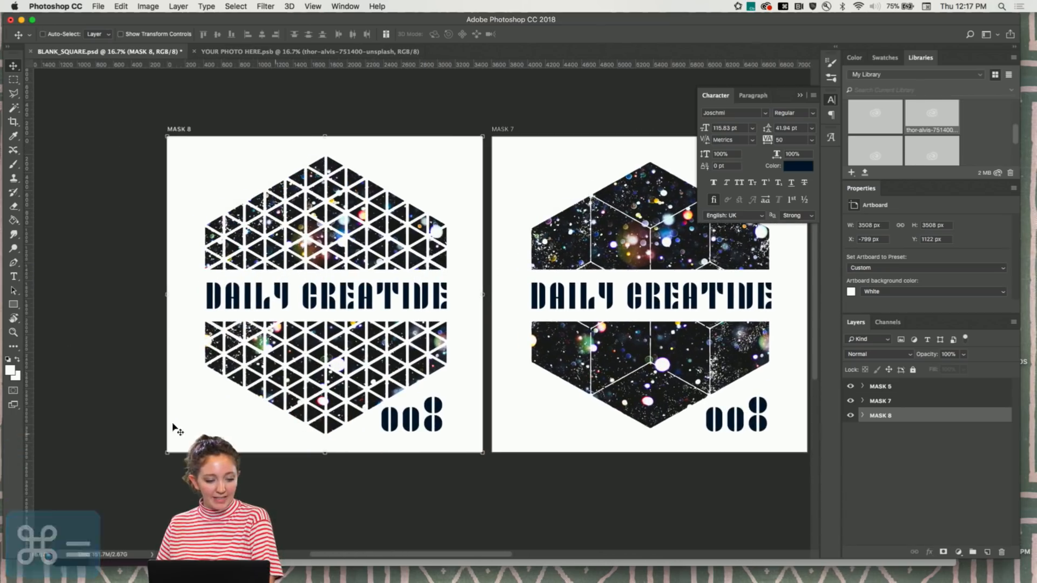
key("super+equal")
key("super+equal")
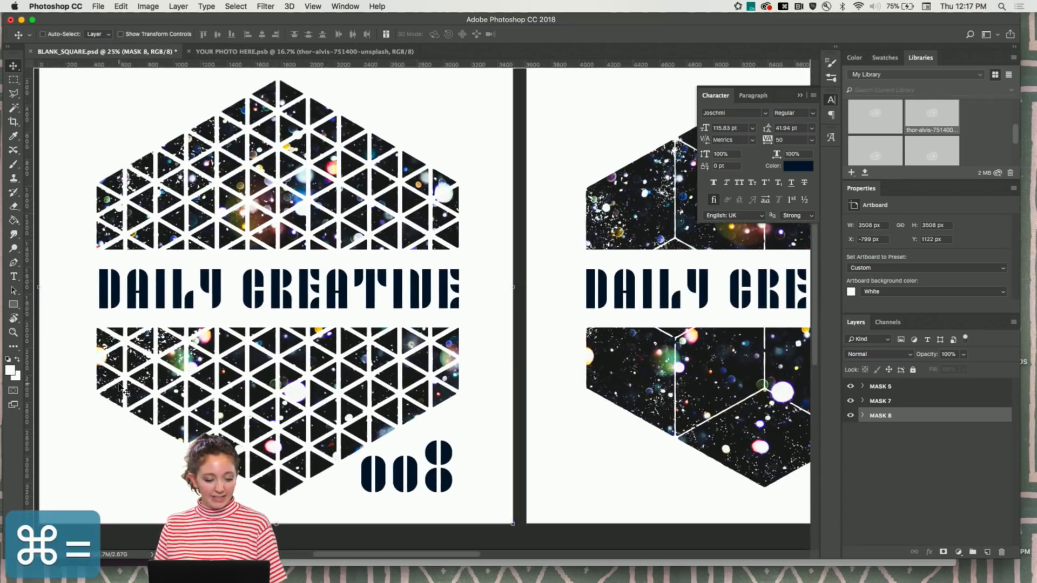
key("super+minus")
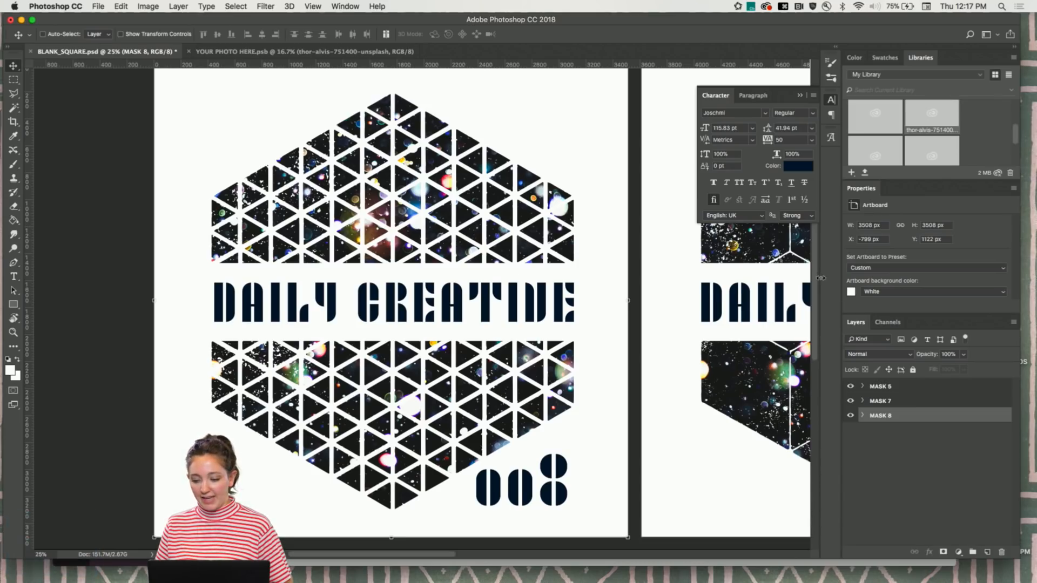
scroll(817, 278, "up", 2)
scroll(816, 278, "down", 1)
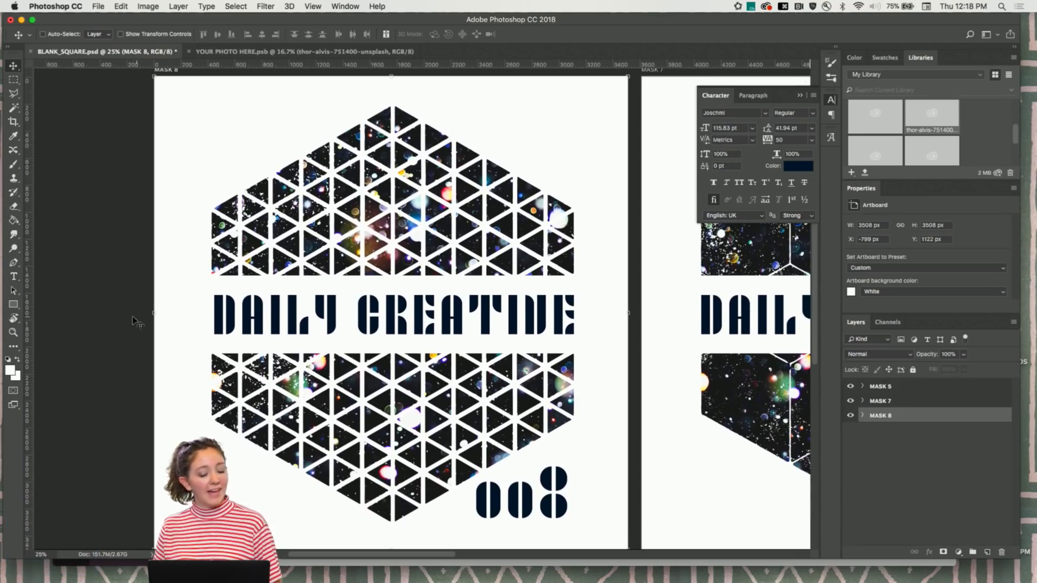
key("shift+super+4")
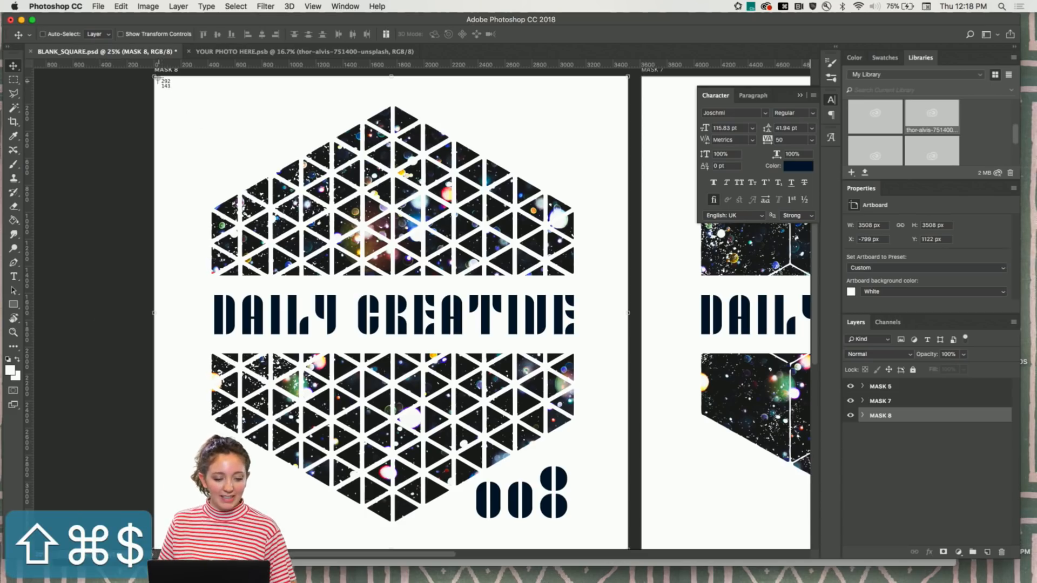
left_click_drag(156, 78, 628, 549)
Capture a screenshot of the MASK 7 artboard, framed to its edges
scroll(610, 484, "right", 10)
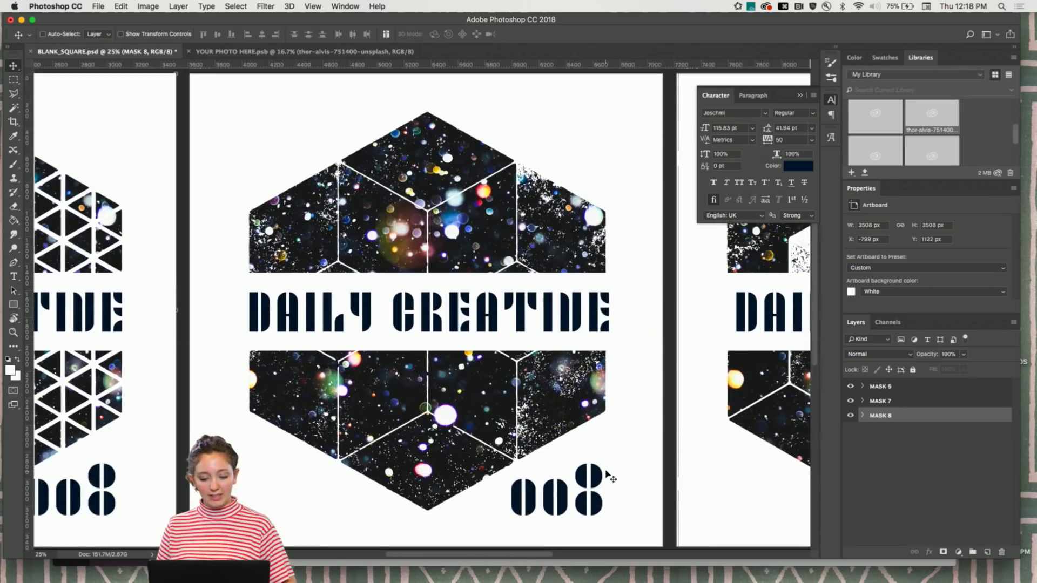
key("shift+super+4")
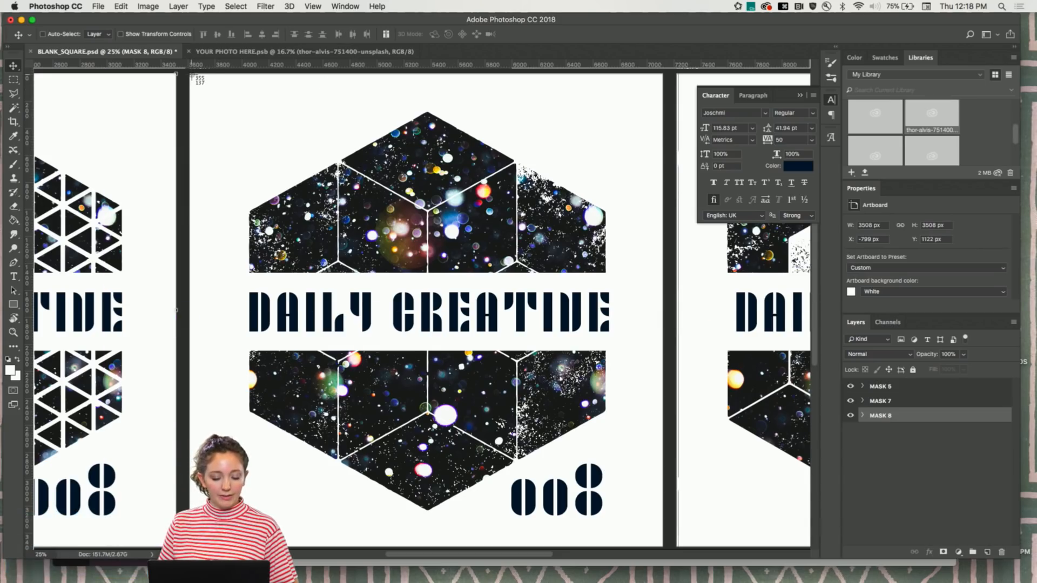
left_click_drag(191, 75, 662, 548)
Capture a screenshot of the MASK 5 artboard, framed to its edges
scroll(532, 468, "right", 2)
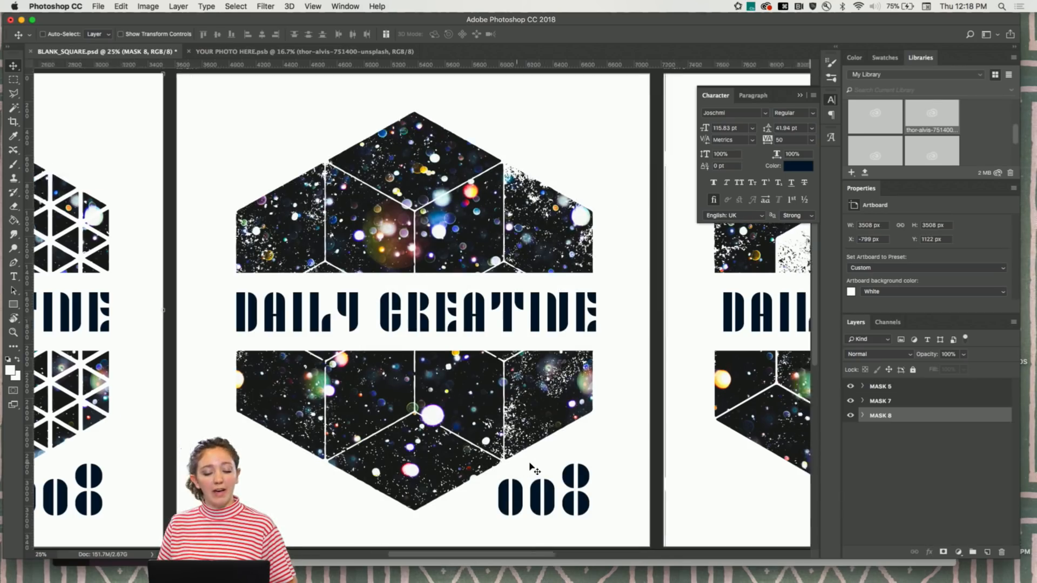
scroll(532, 469, "right", 5)
scroll(532, 469, "right", 2)
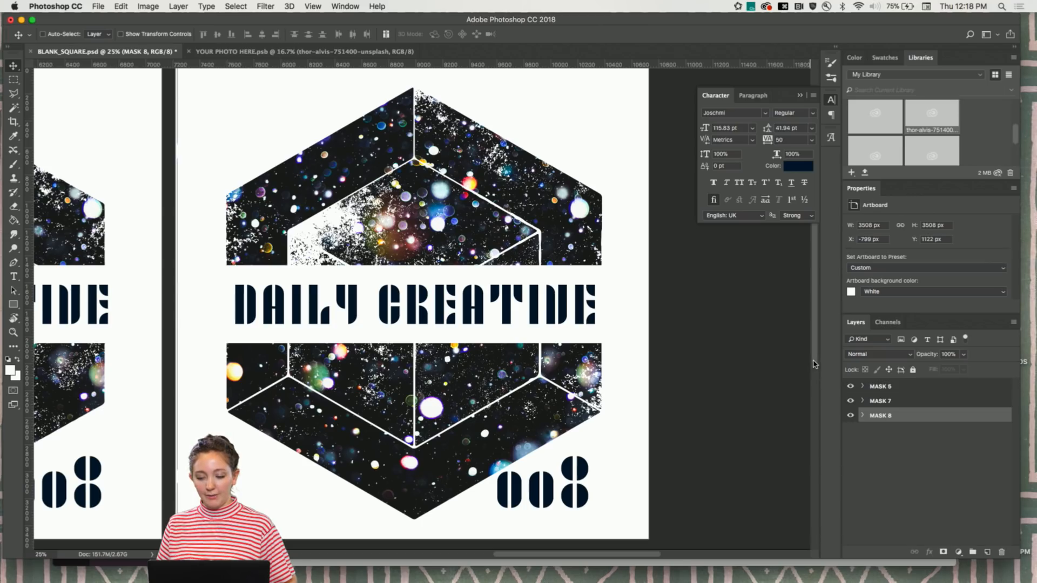
scroll(815, 365, "up", 1)
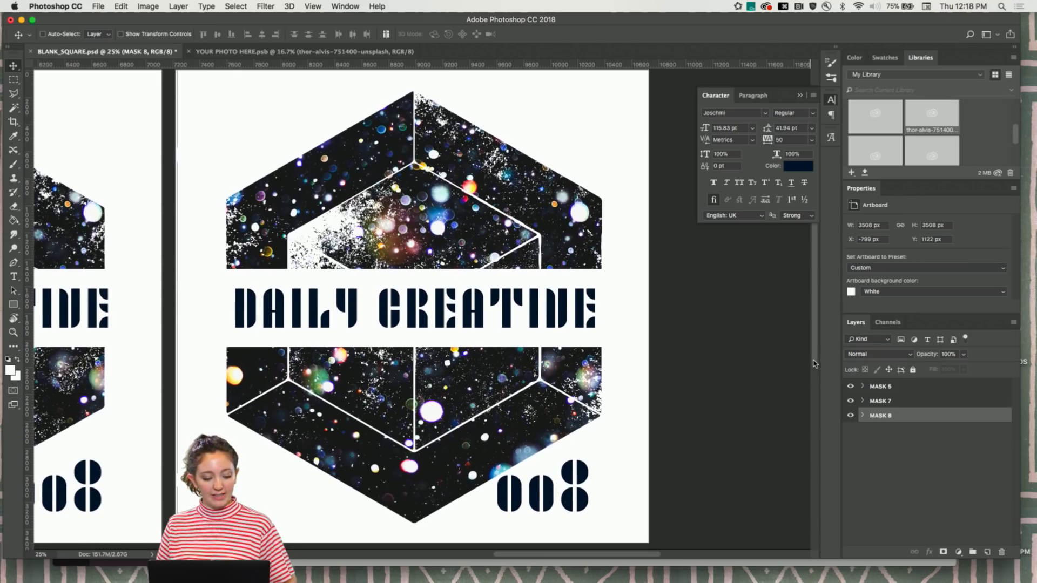
key("super+shift+4")
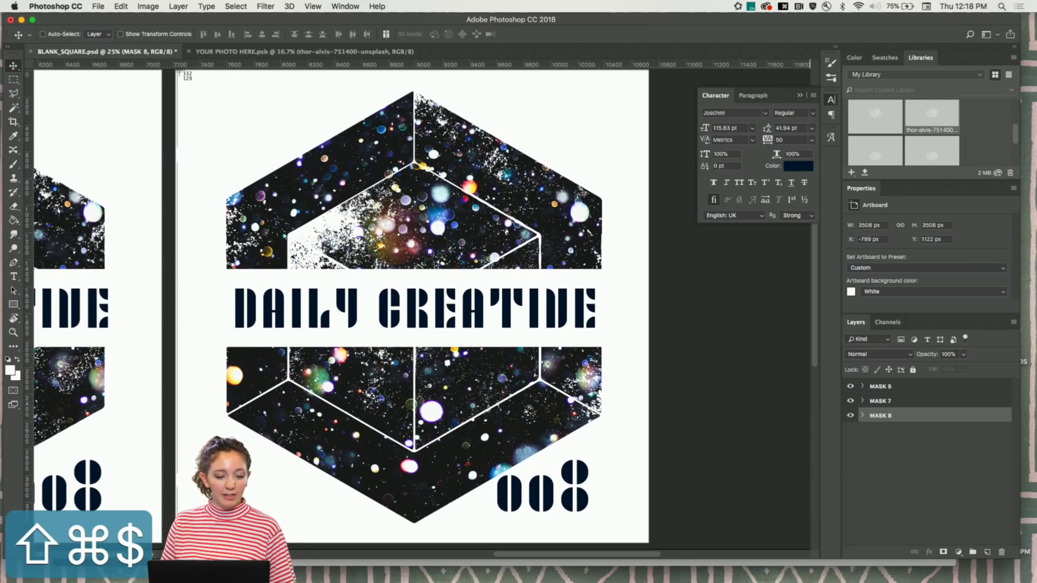
left_click_drag(180, 70, 647, 545)
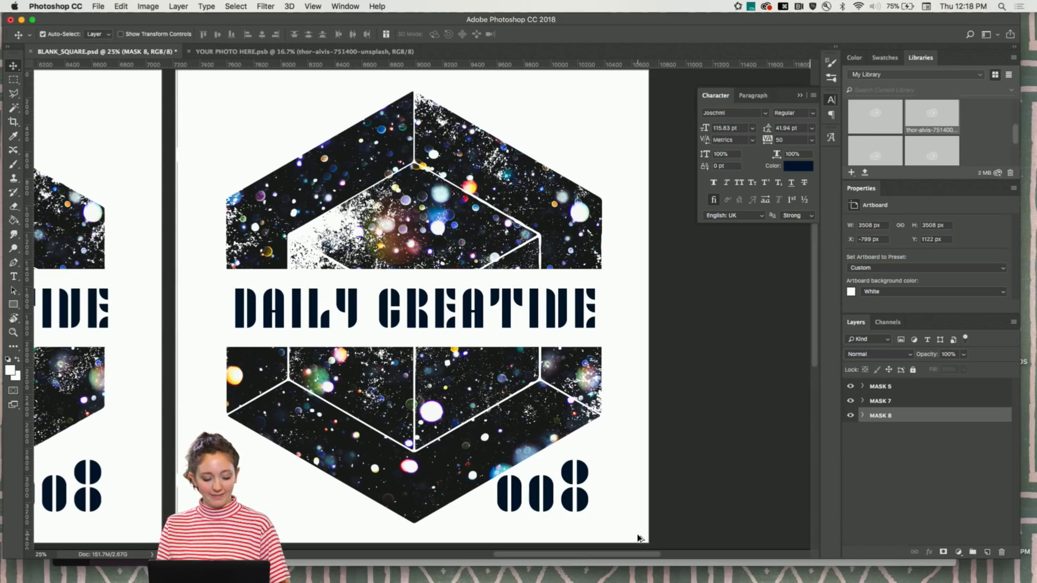
key("alt+super+8")
key("alt+super+8")
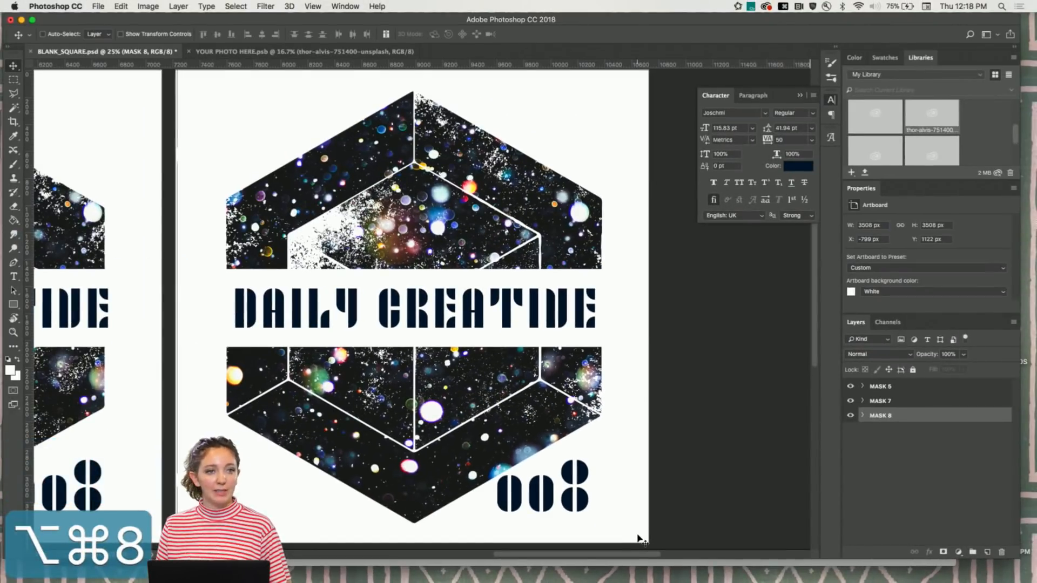
key("super+minus")
key("super+minus")
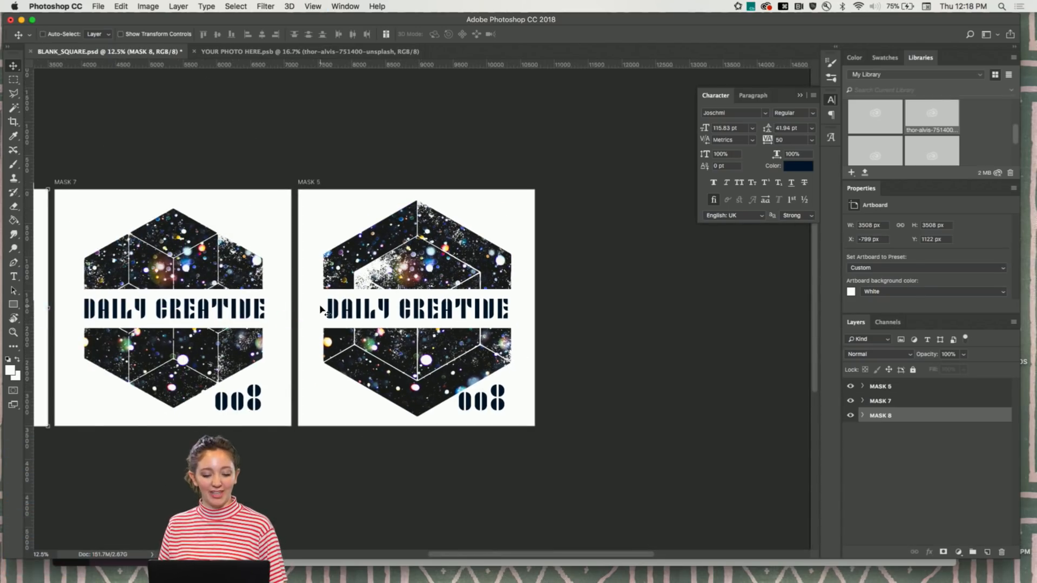
scroll(321, 309, "left", 5)
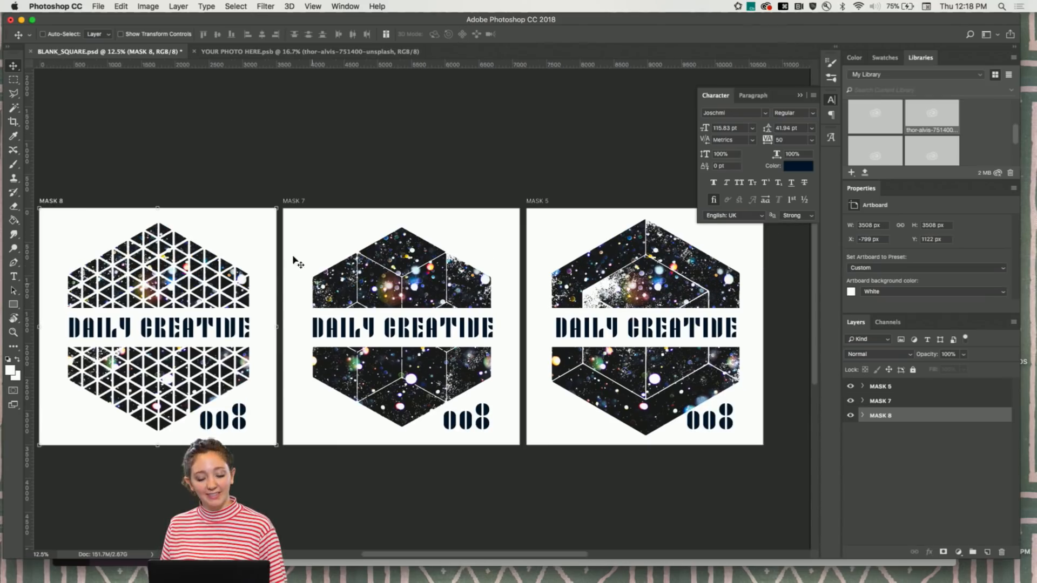
scroll(254, 330, "left", 2)
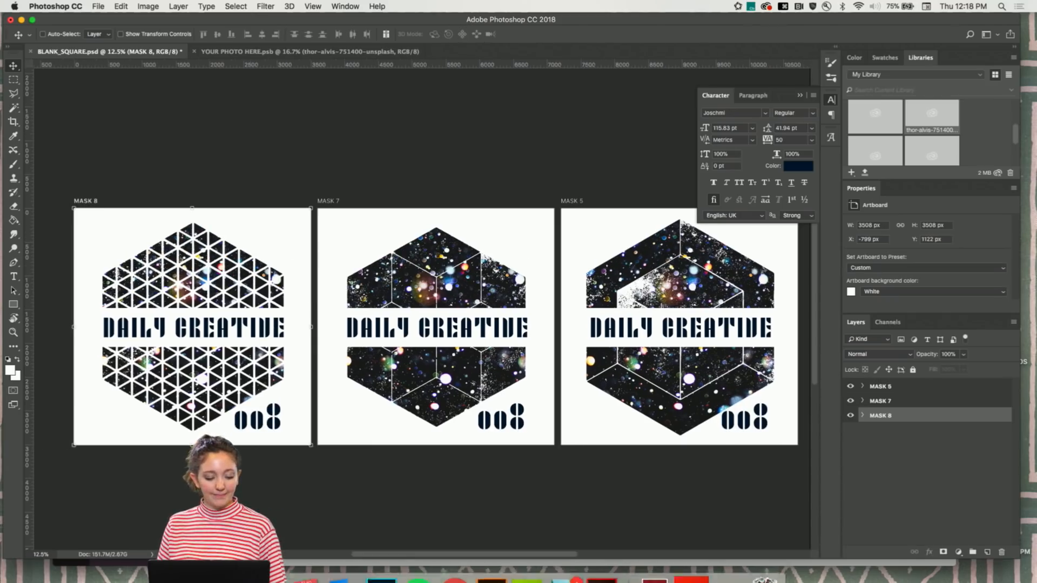
Open the Desktop folder in Finder and preview the three new artboard screenshots, then close the window
left_click(321, 566)
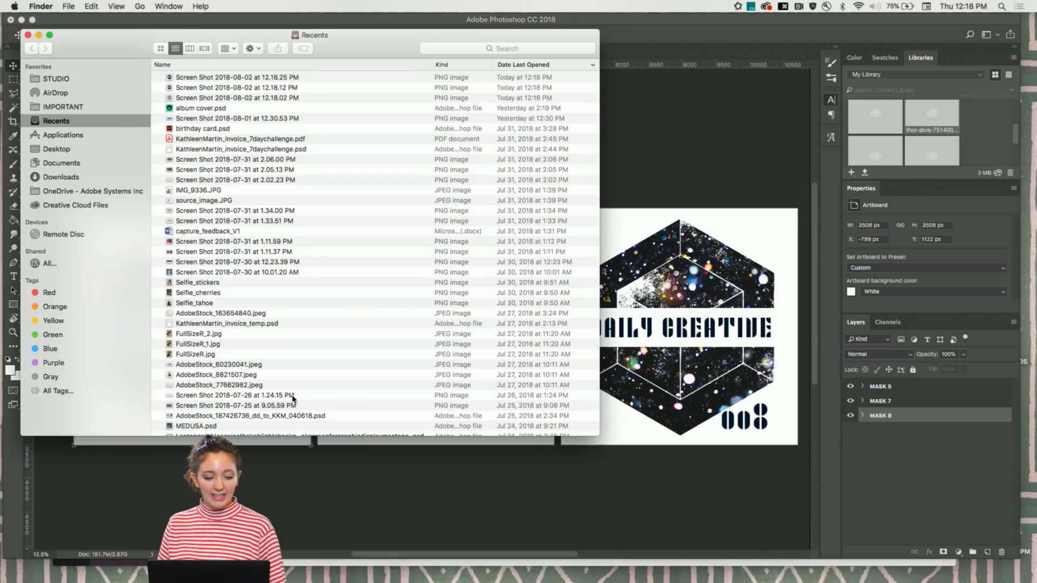
left_click(65, 149)
left_click(185, 190)
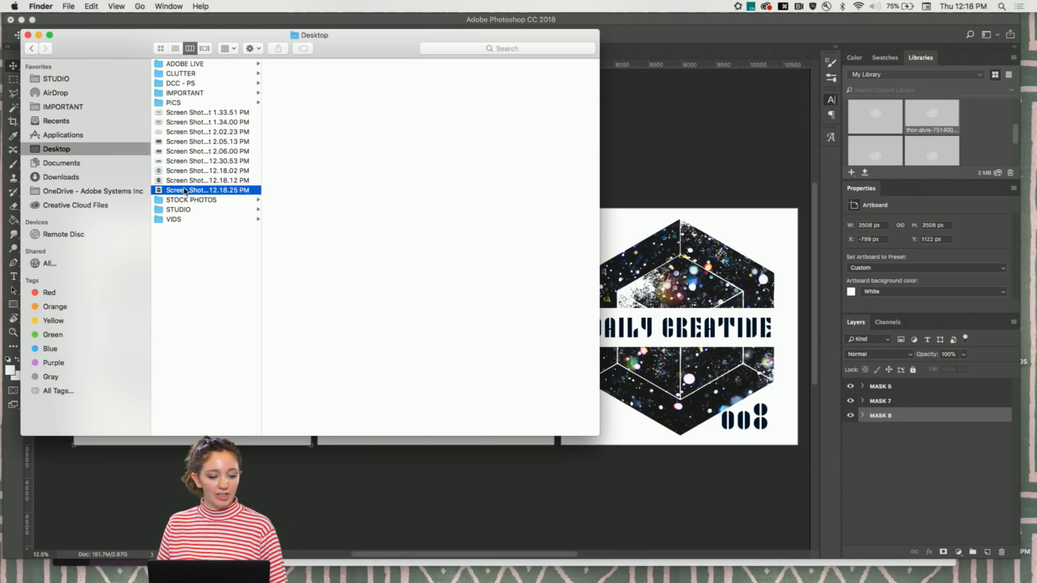
key("space")
key("Up")
key("Up")
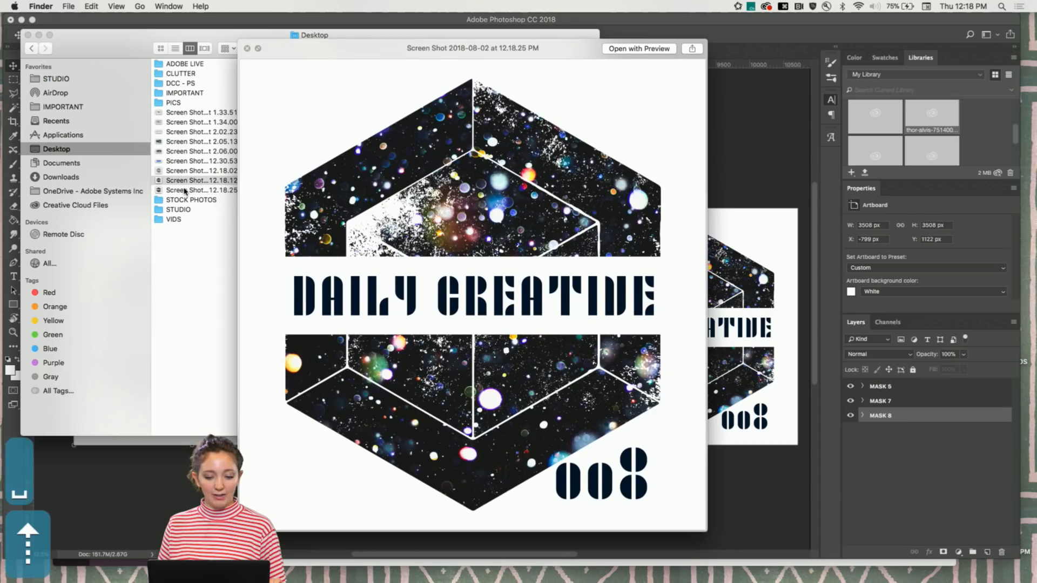
key("space")
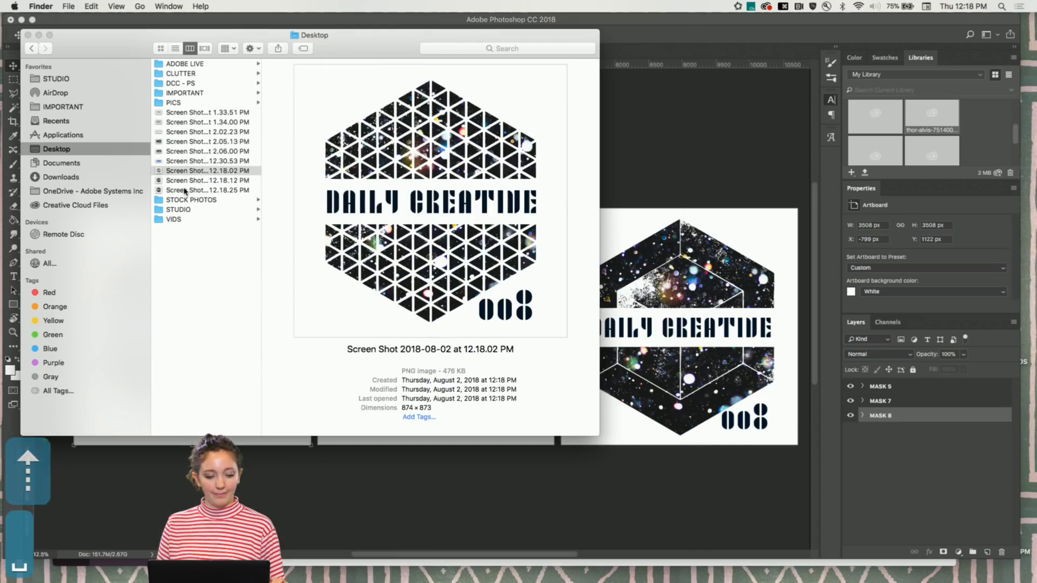
left_click(28, 36)
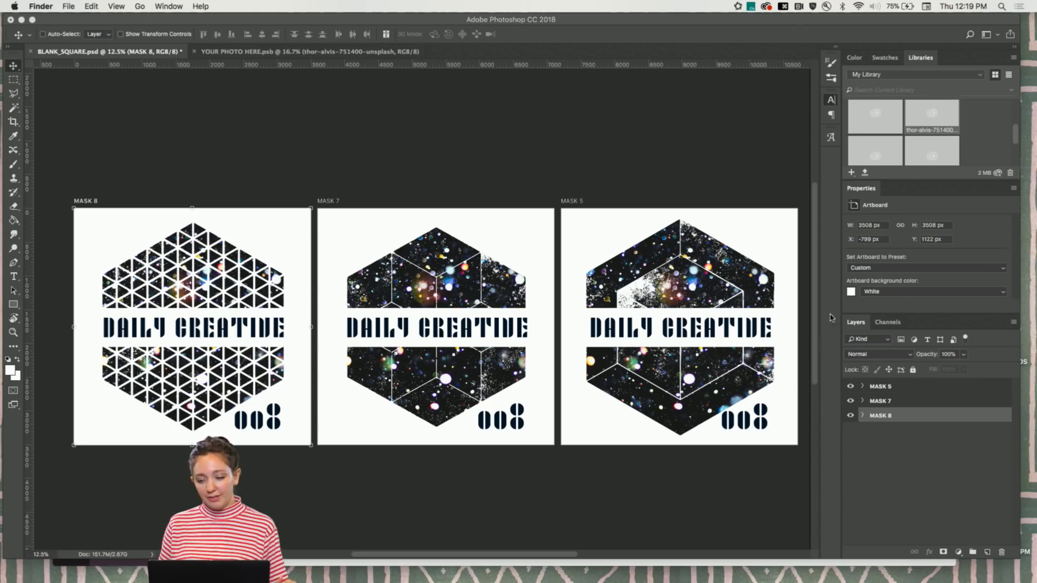
Open the contents of the [YOUR PHOTO HERE] smart object inside the MASK 8 artboard
left_click(862, 416)
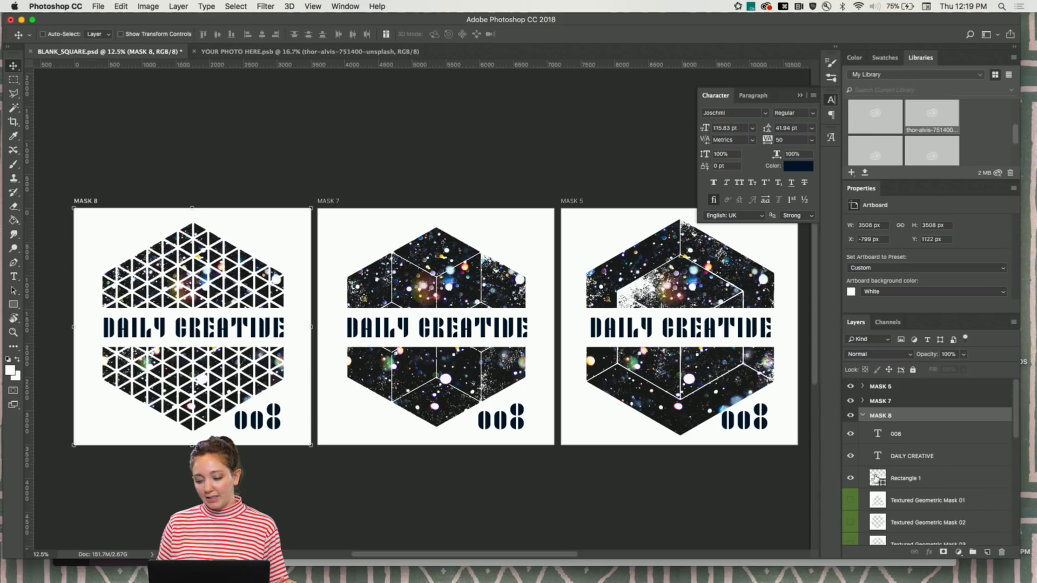
scroll(876, 478, "down", 10)
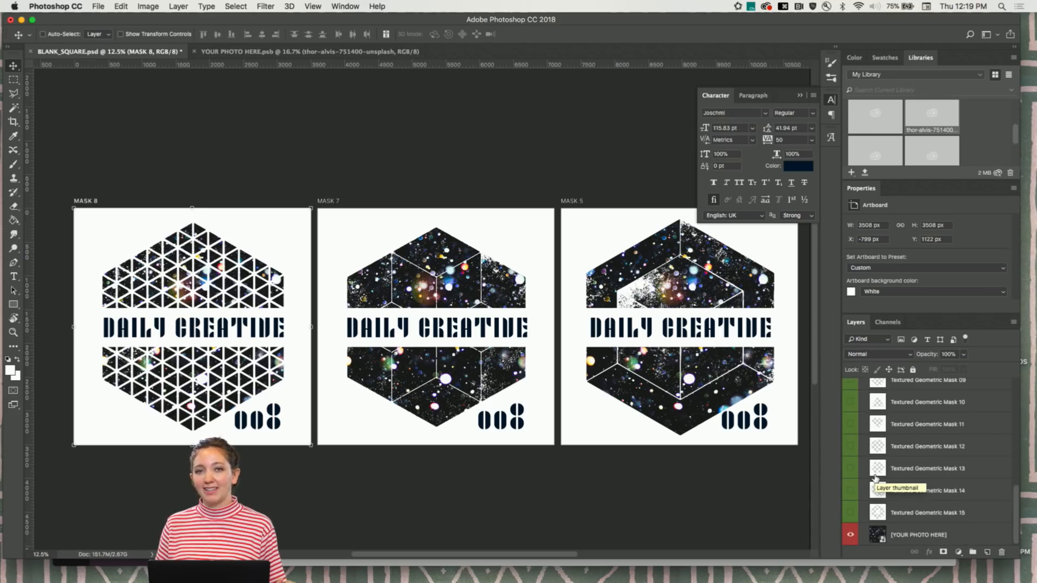
double_click(878, 536)
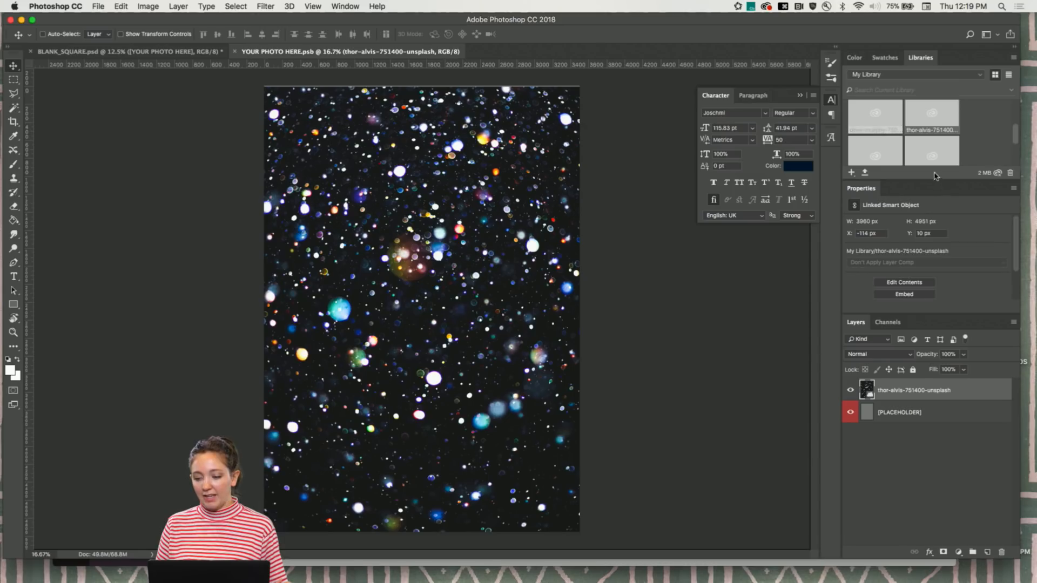
Place the white tiger photo from the library over the starry photo, rotated 90° and scaled to about 43% to cover the canvas
left_click_drag(937, 181, 940, 346)
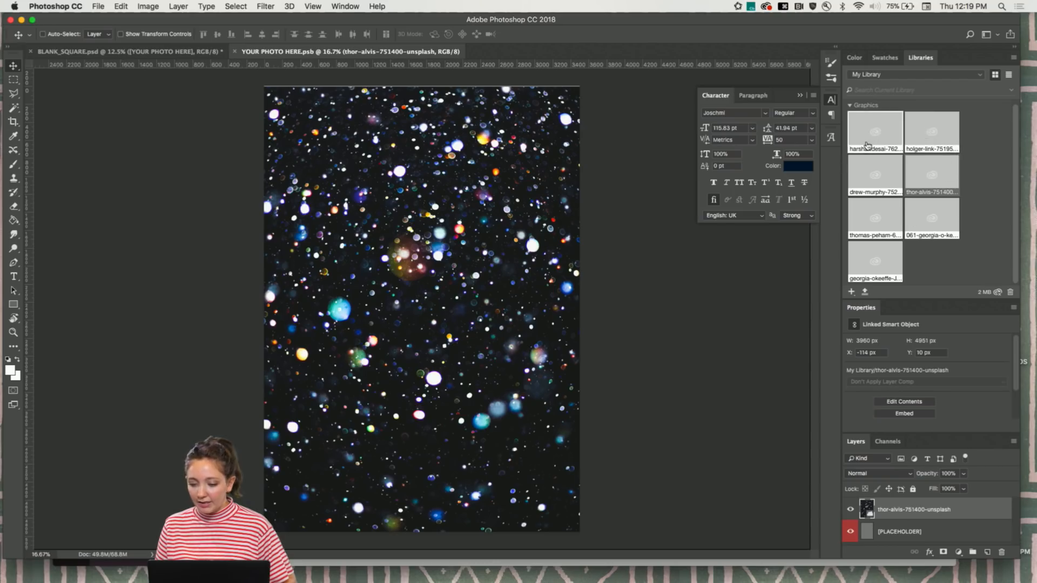
left_click_drag(869, 144, 427, 317)
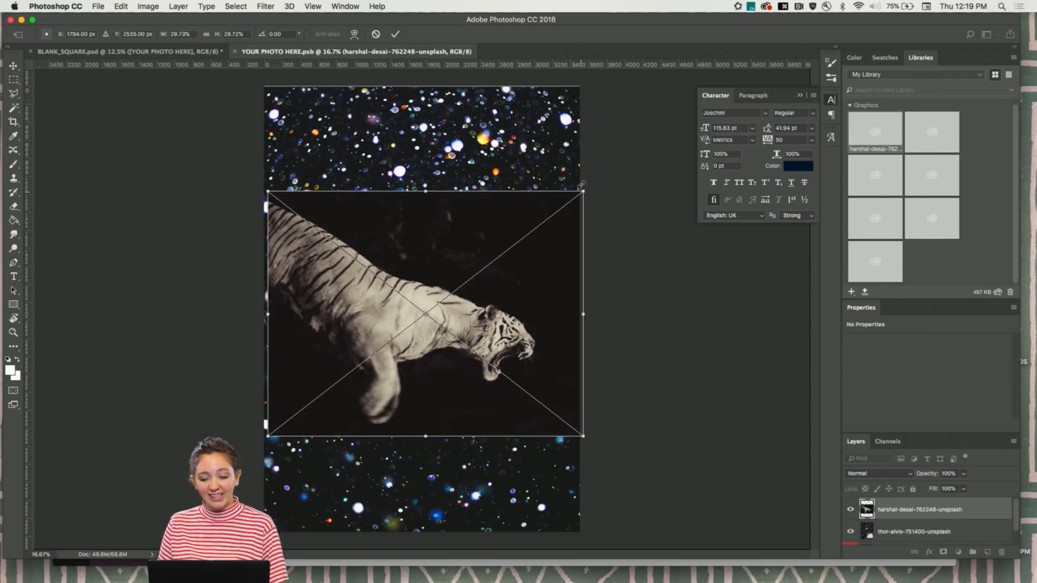
left_click_drag(584, 182, 559, 485)
key("super+minus")
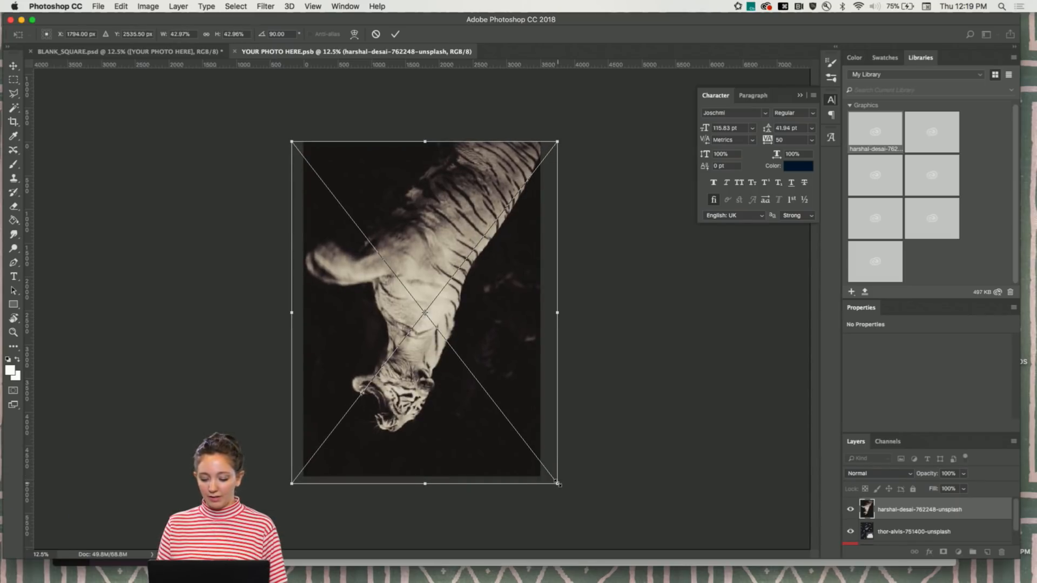
key("Return")
Flip the placed tiger photo horizontally
left_click(142, 6)
mouse_move(125, 6)
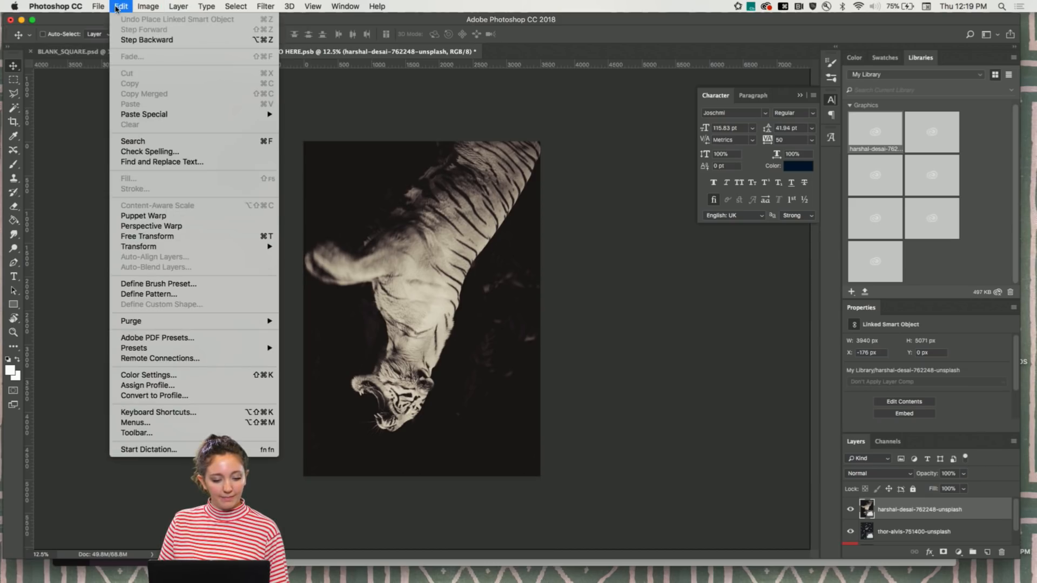
mouse_move(162, 246)
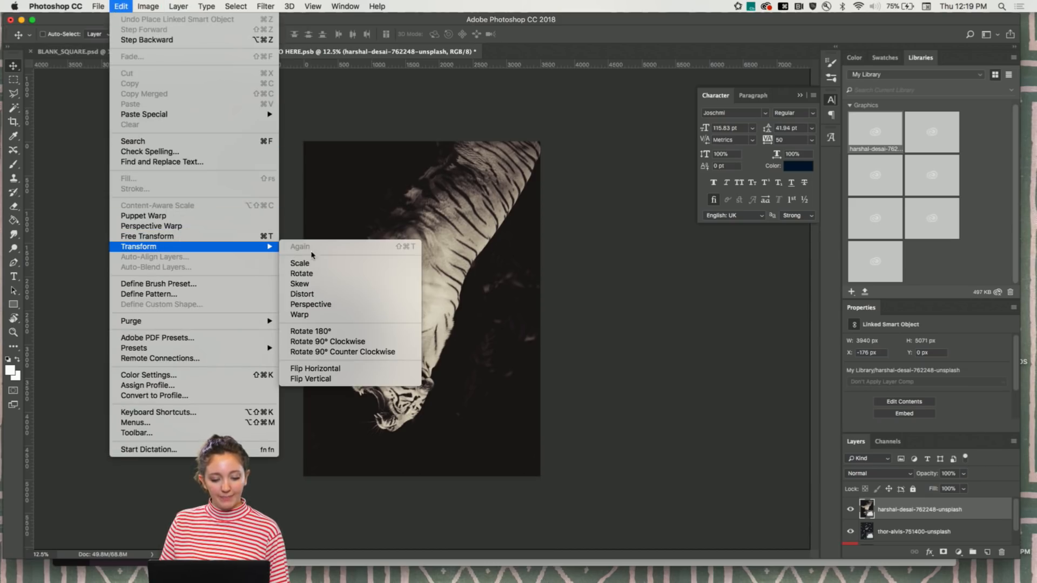
left_click(317, 368)
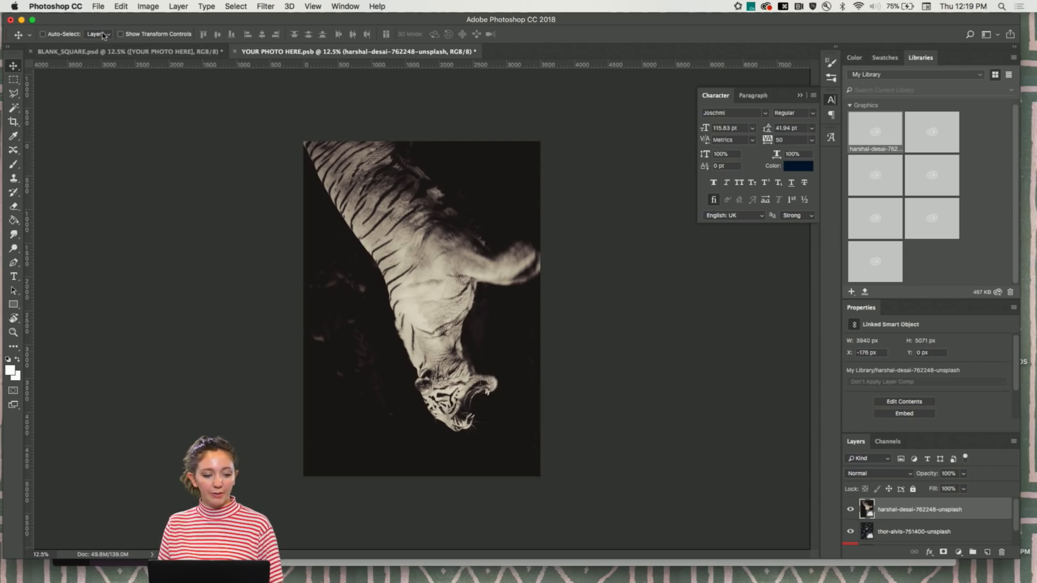
Save the smart object's contents with the flipped tiger photo and check the artboards in BLANK_SQUARE.psd
left_click(106, 52)
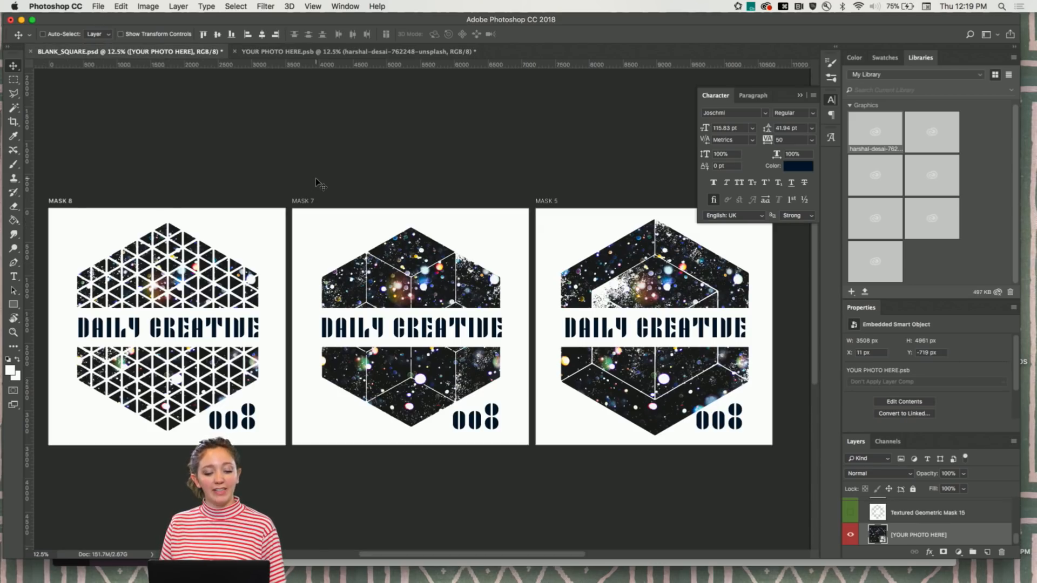
left_click(277, 52)
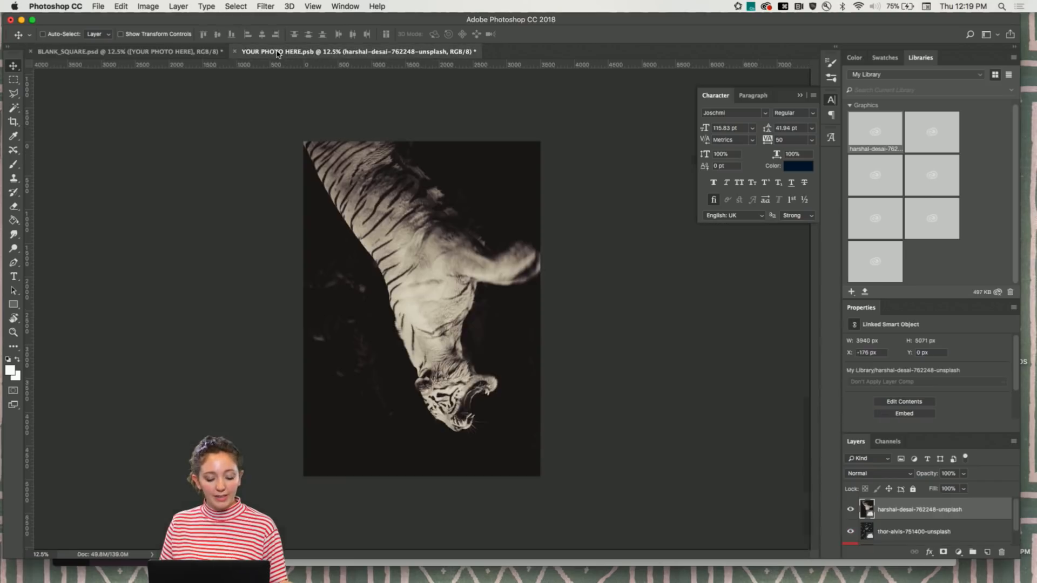
key("super+s")
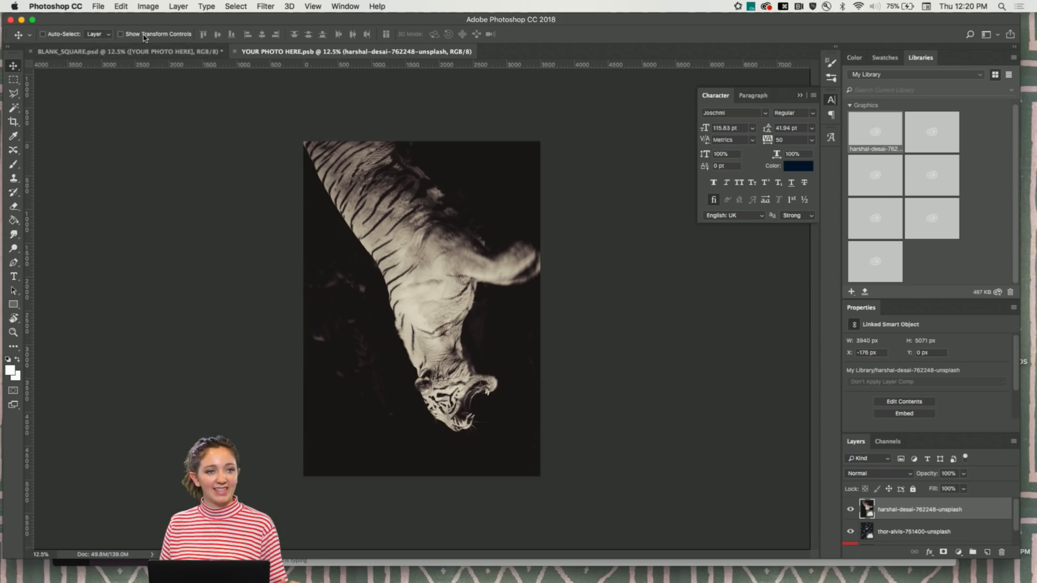
left_click(138, 53)
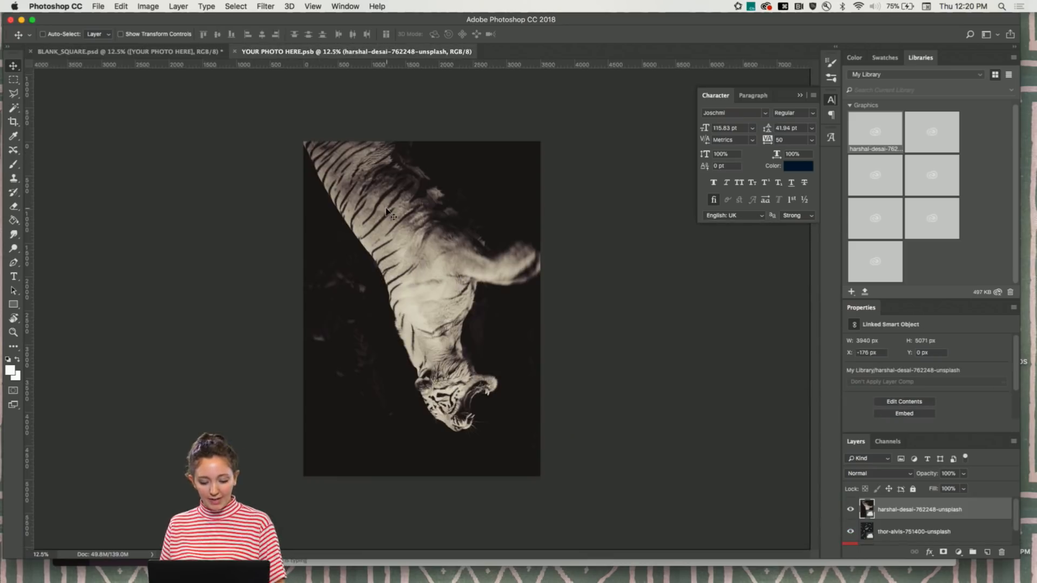
Enlarge the tiger photo to about 54%, shifted higher on the canvas, and save the smart object's contents
left_click_drag(421, 350, 416, 309)
key("super+t")
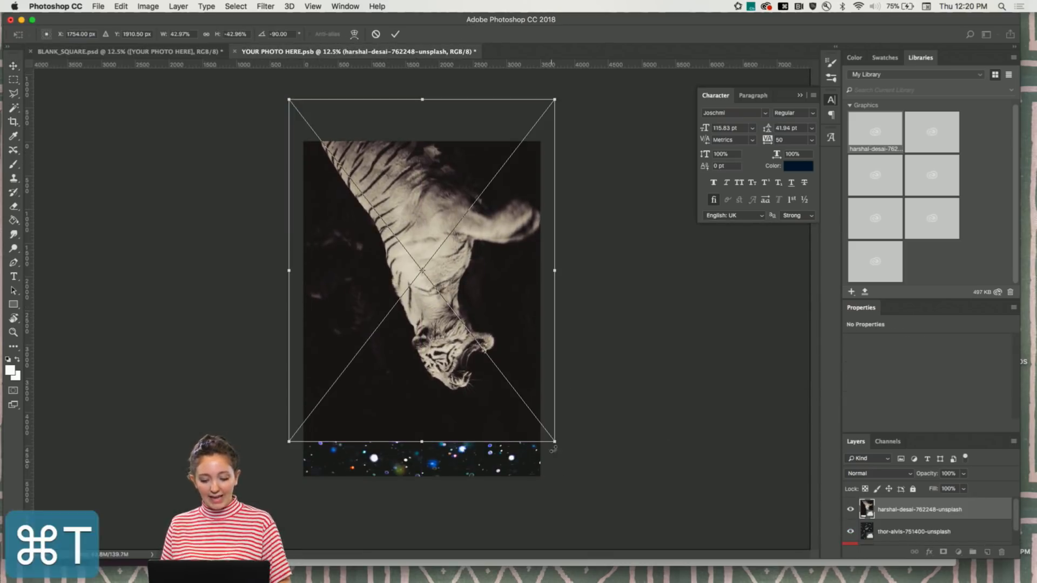
left_click_drag(553, 440, 604, 475)
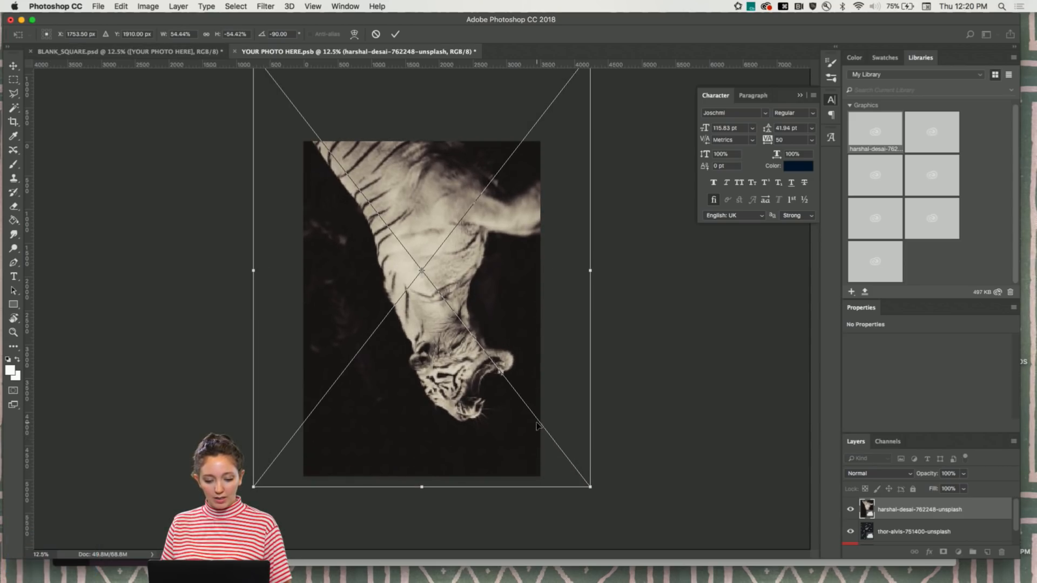
left_click_drag(536, 425, 536, 412)
key("Return")
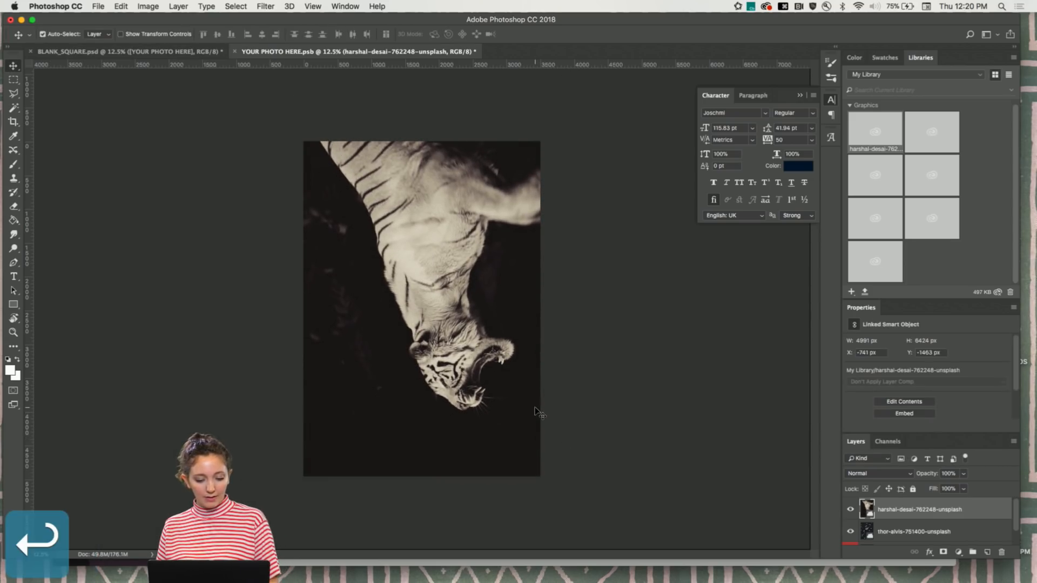
key("super+s")
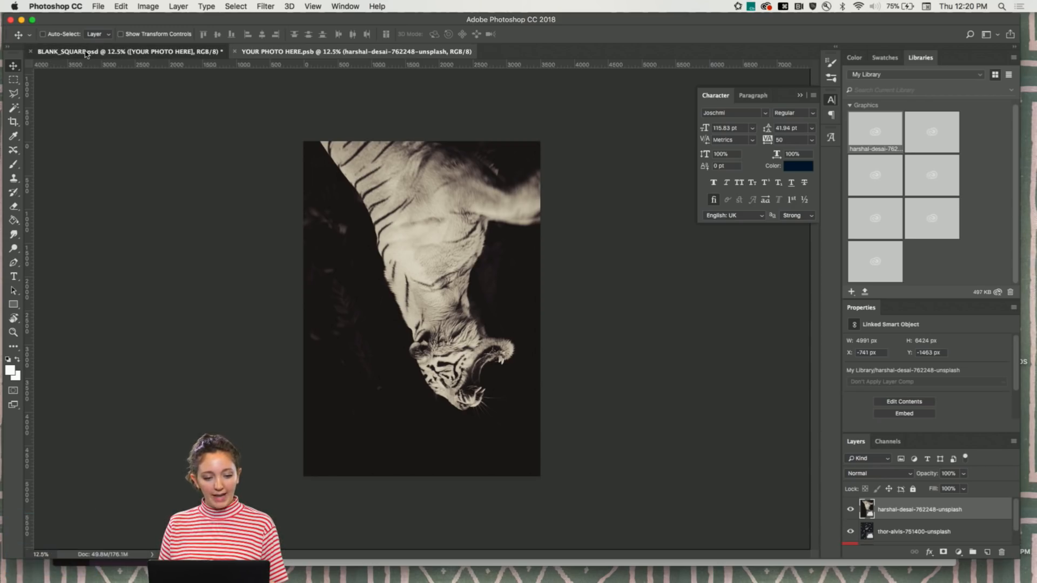
left_click(86, 52)
Move the tiger photo up to about X -826 px, Y -1863 px, and save it to update the artboards
left_click(329, 52)
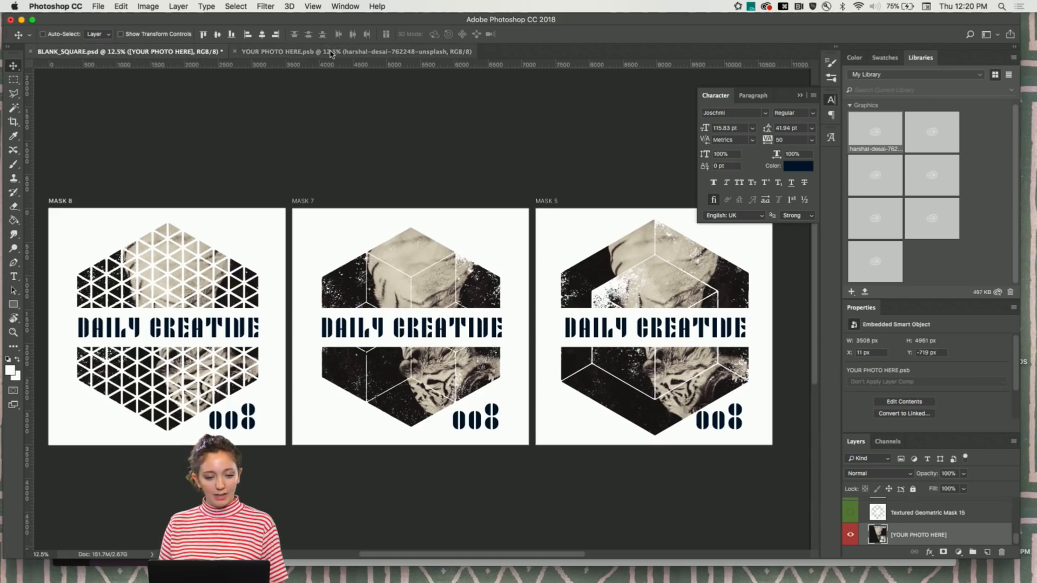
left_click_drag(475, 329, 468, 301)
key("super+s")
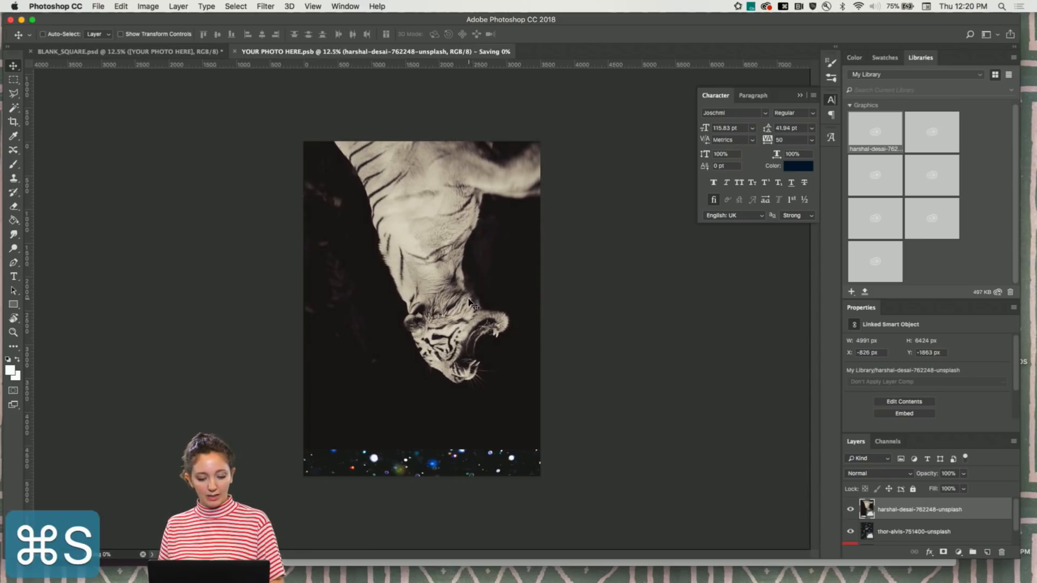
left_click(156, 54)
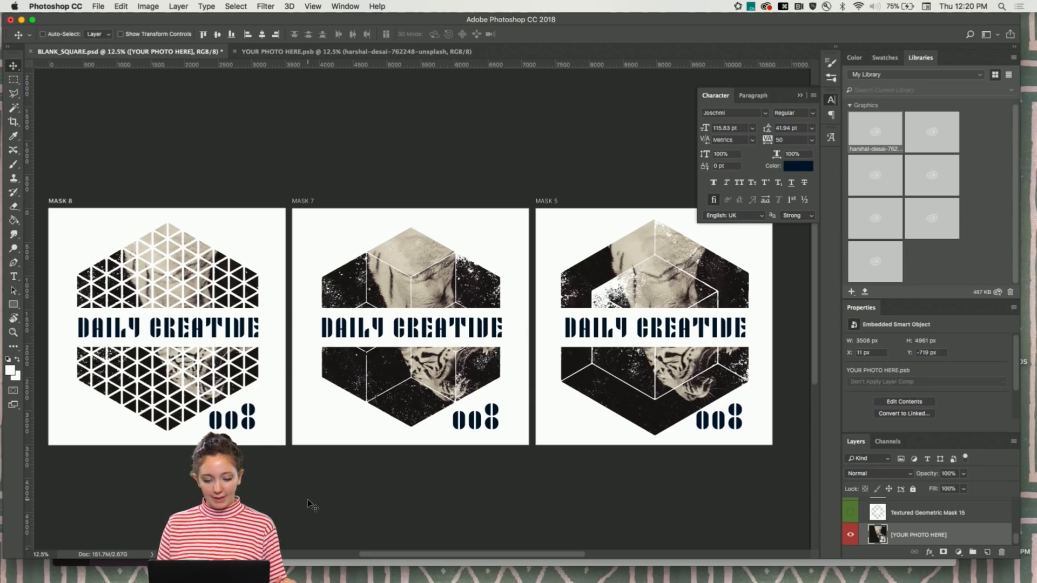
Capture a screenshot of the MASK 8 artboard with the tiger photo, framed to its edges at 25% zoom
key("super+equal")
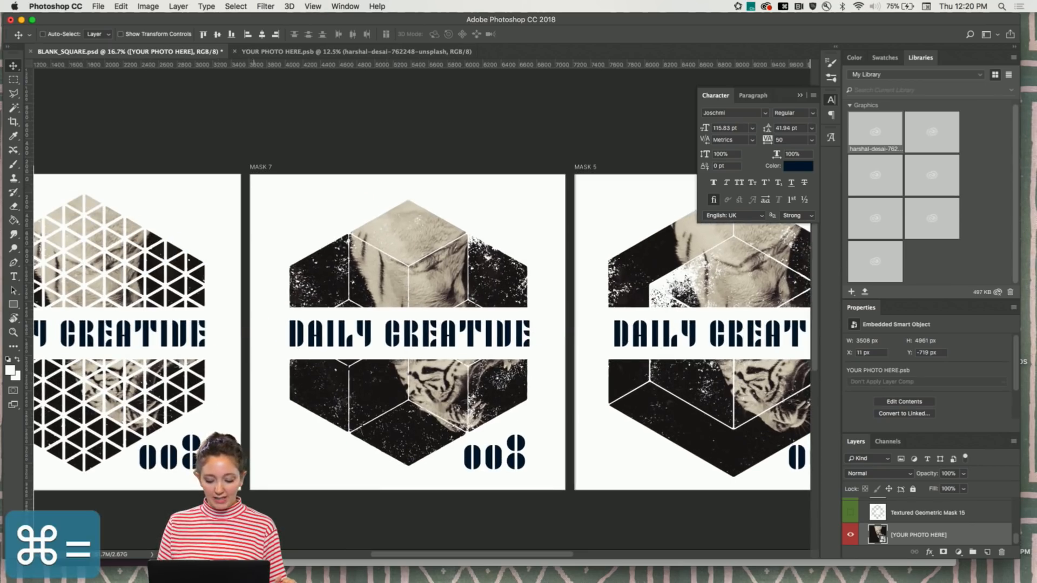
scroll(421, 311, "left", 5)
key("super+equal")
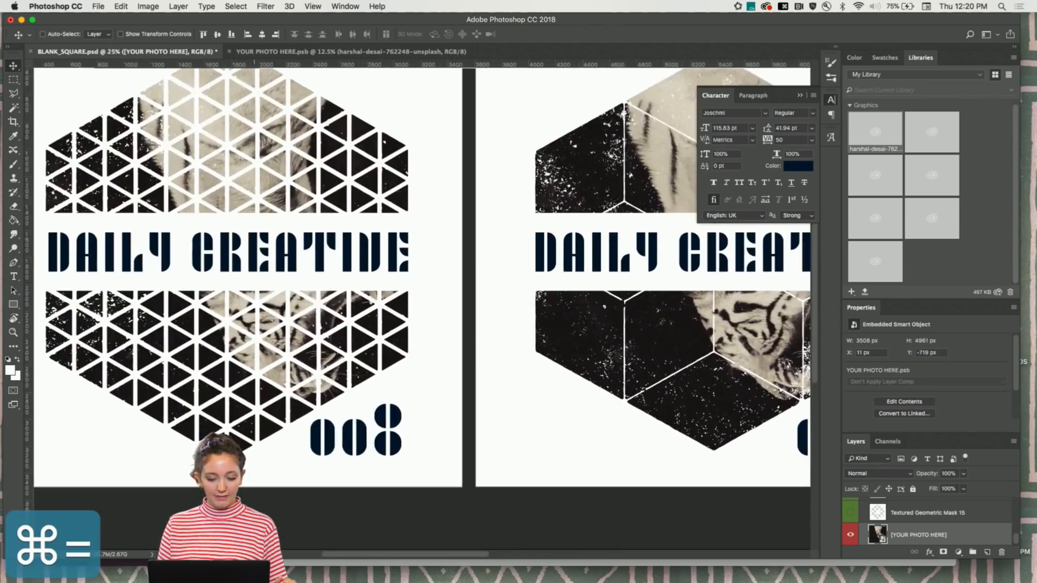
scroll(422, 311, "left", 4)
scroll(422, 310, "up", 2)
scroll(421, 311, "left", 3)
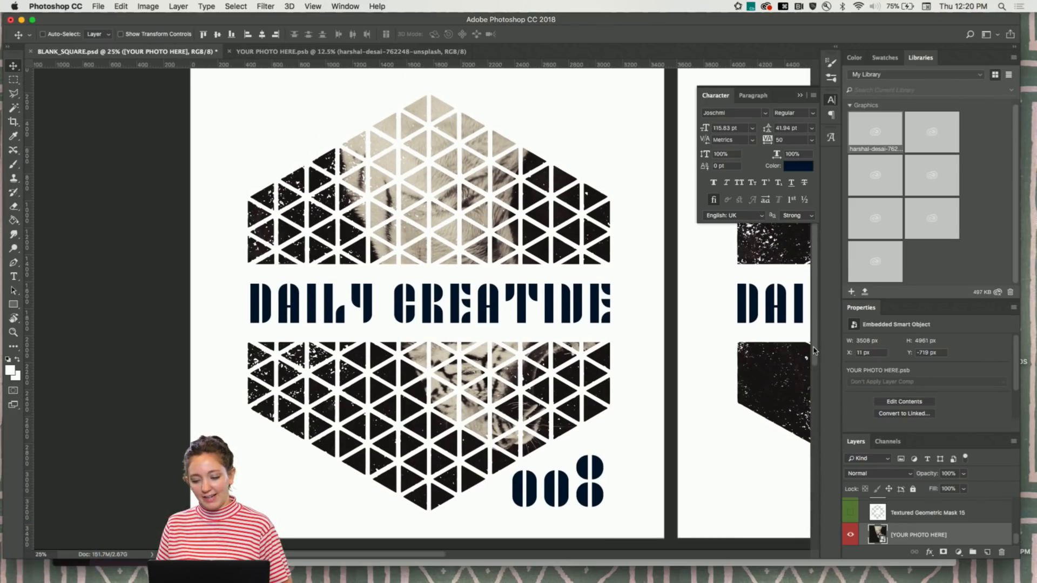
scroll(814, 349, "up", 1)
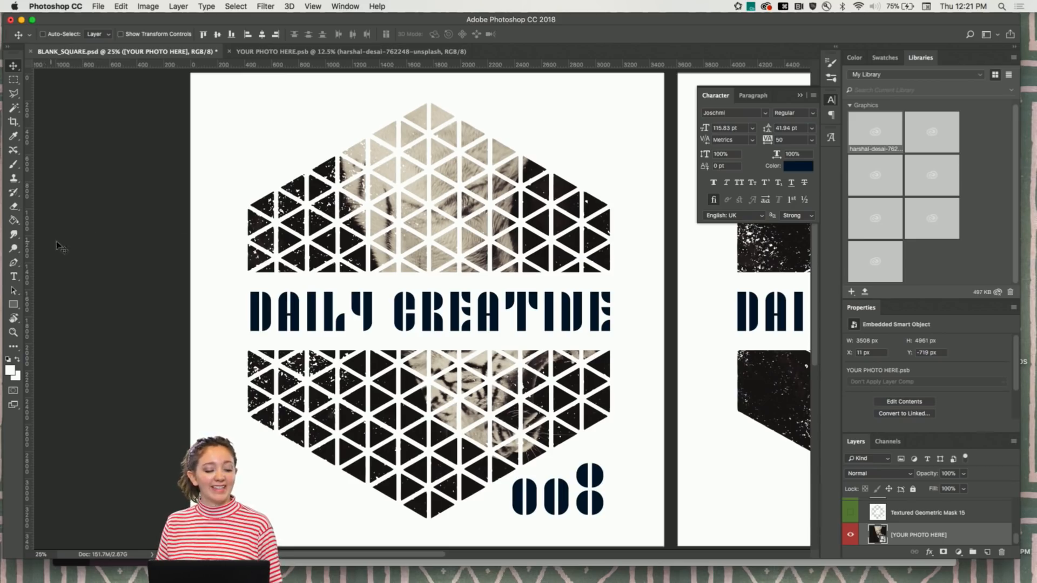
key("super+shift+4")
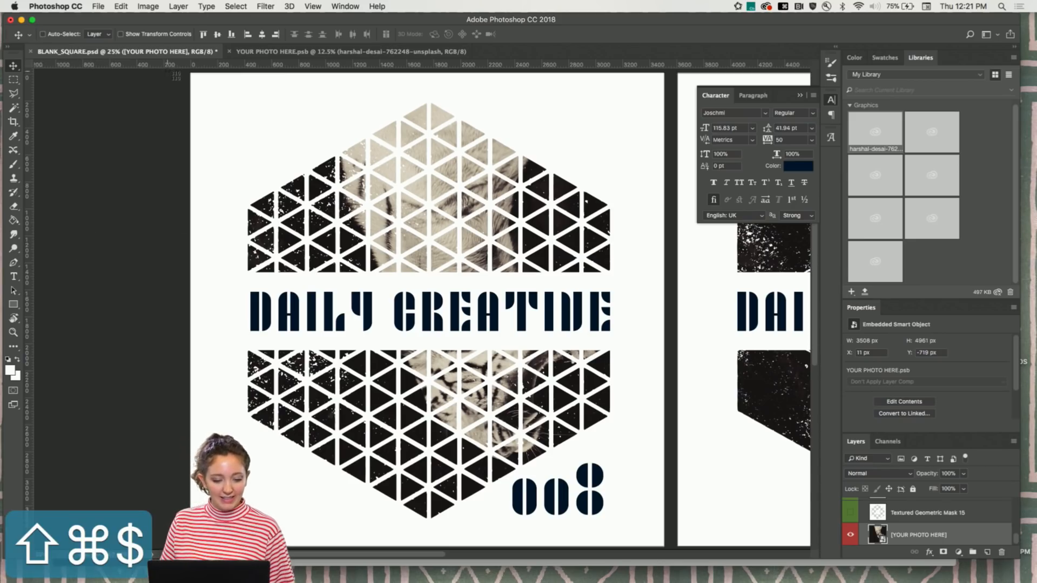
left_click_drag(192, 74, 663, 548)
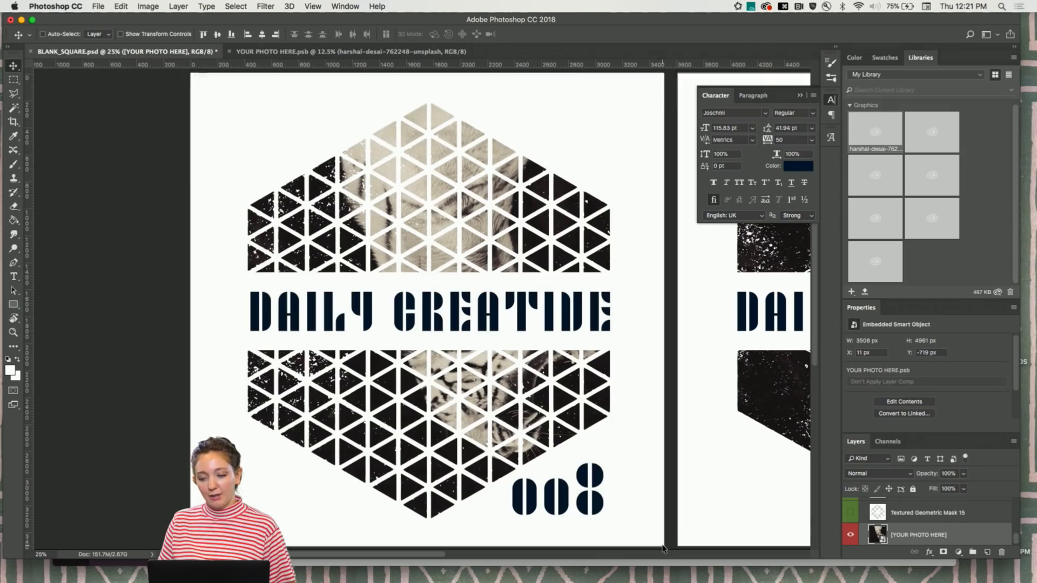
Capture a screenshot of the MASK 7 artboard with the tiger photo, framed to its edges
scroll(424, 383, "right", 10)
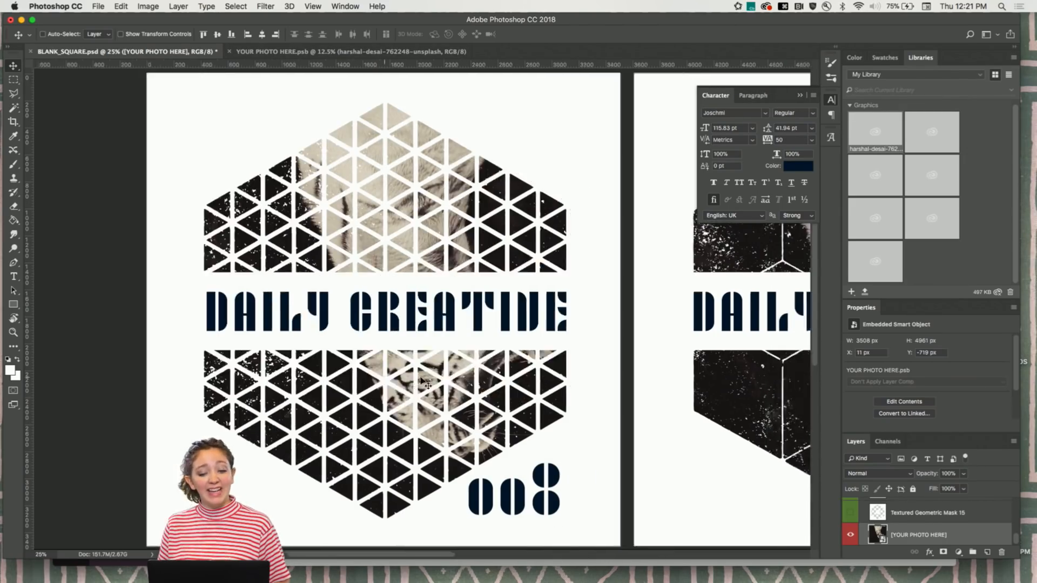
scroll(425, 384, "left", 2)
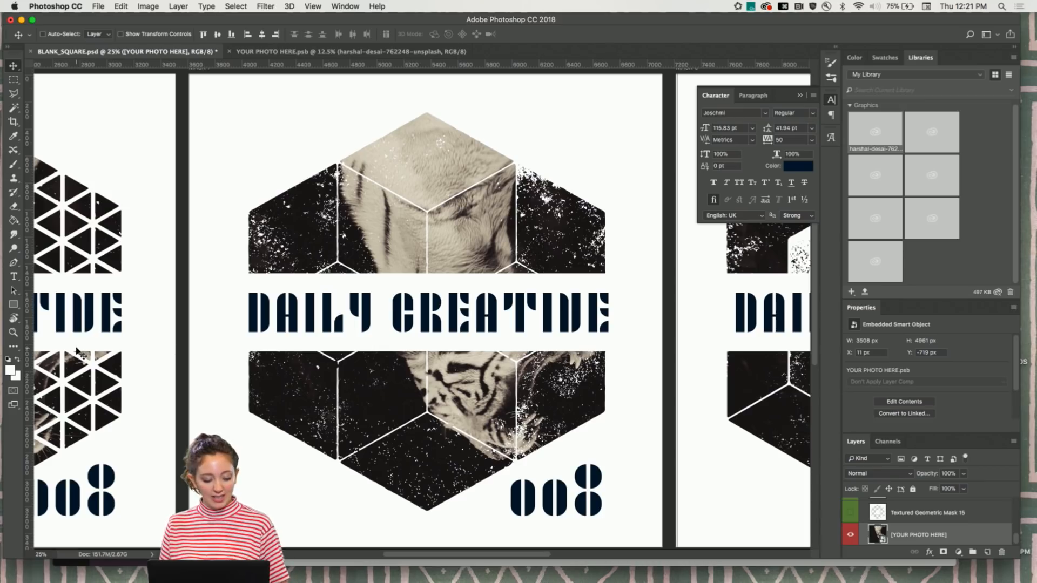
key("super+shift+4")
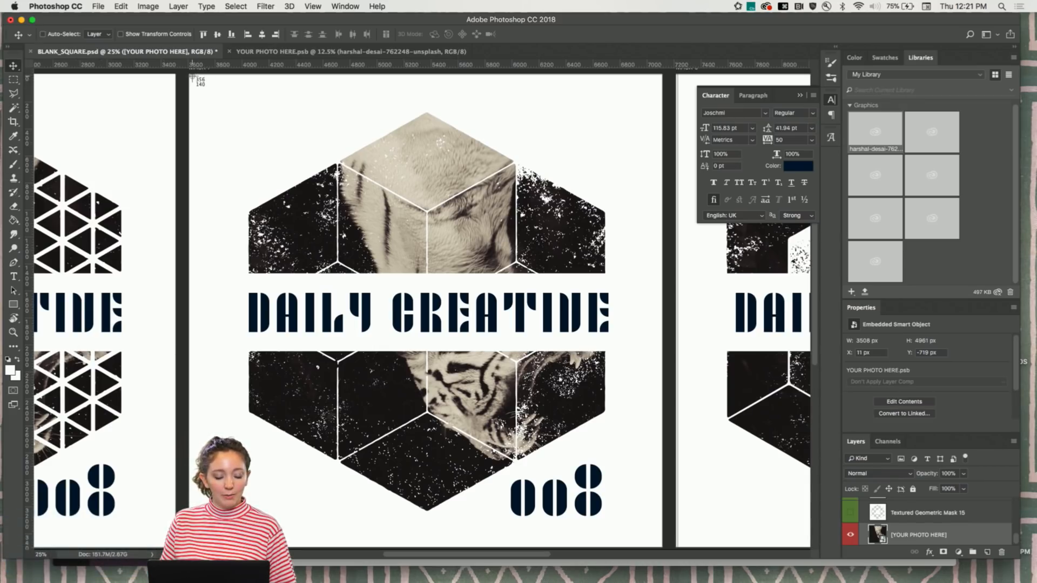
left_click_drag(192, 76, 662, 547)
Capture a screenshot of the MASK 5 artboard with the tiger photo, framed to its edges
scroll(611, 484, "right", 10)
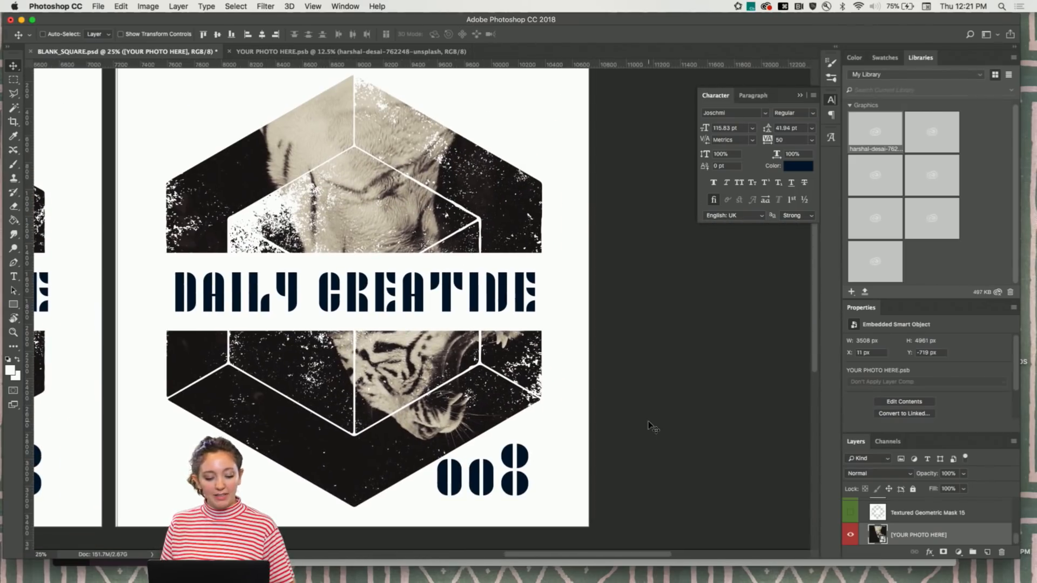
scroll(653, 428, "left", 3)
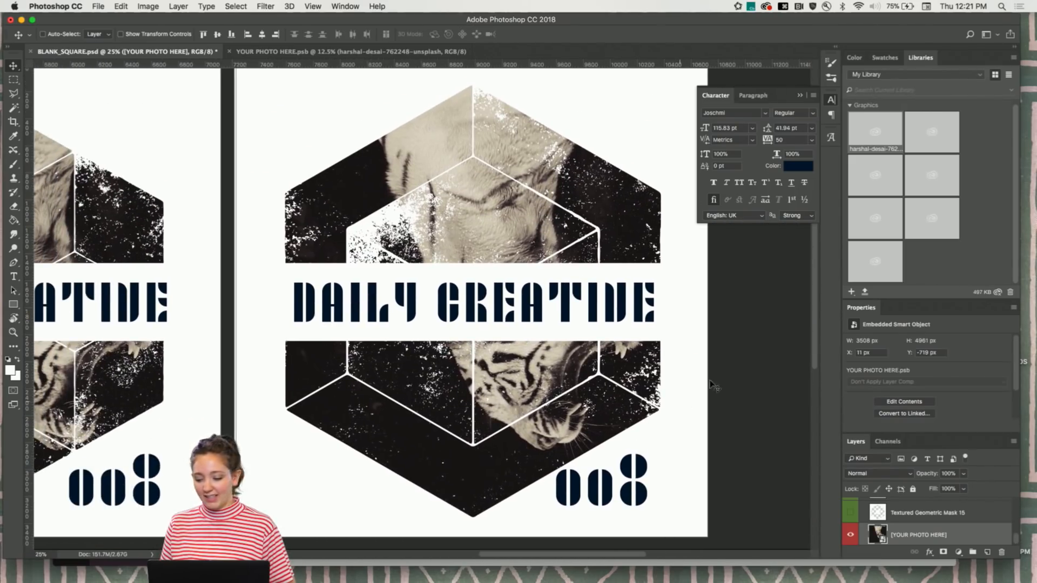
scroll(817, 342, "up", 1)
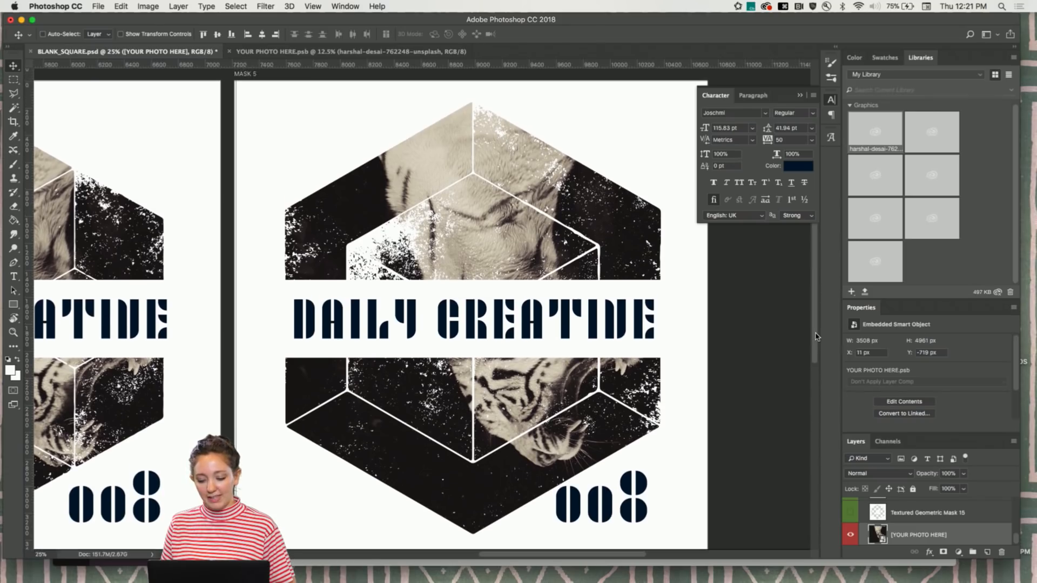
scroll(815, 336, "down", 1)
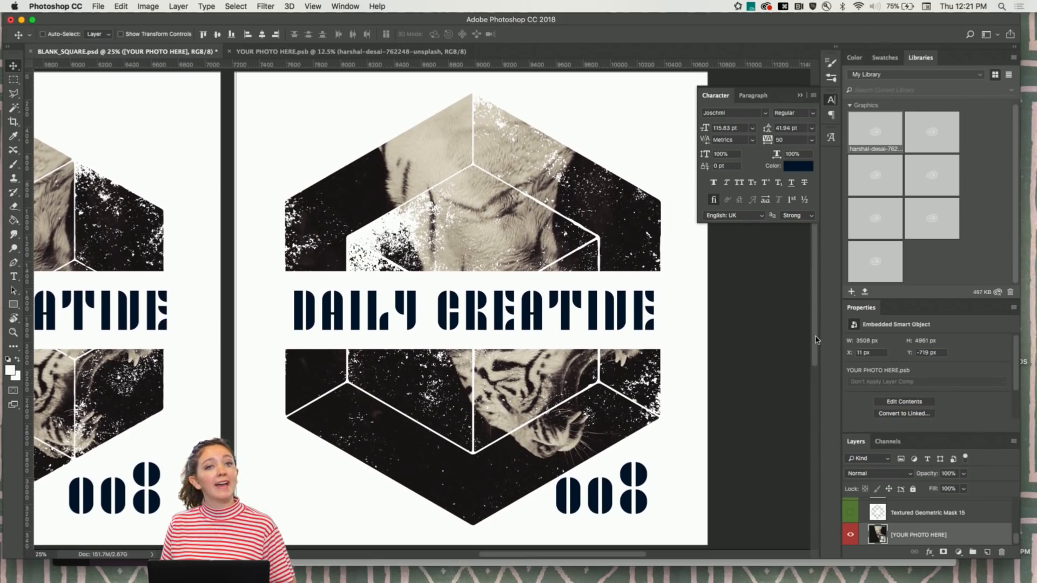
key("shift+super+4")
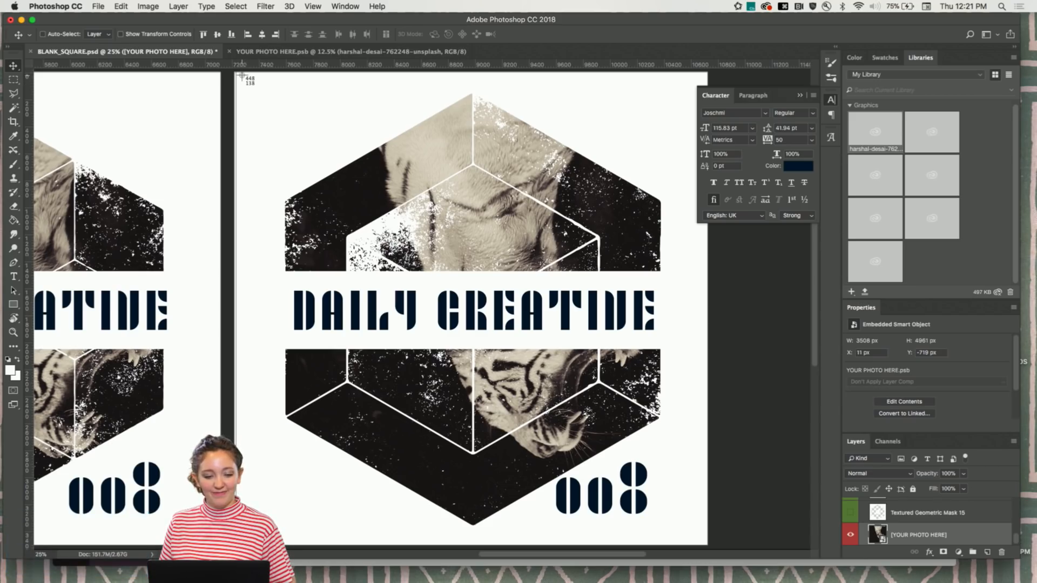
left_click_drag(239, 74, 706, 547)
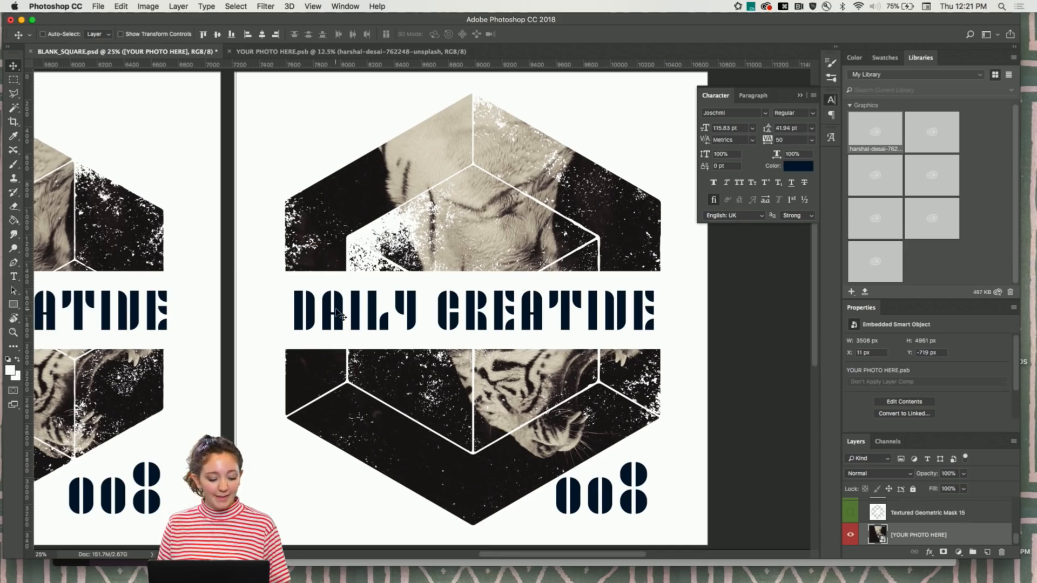
Review the MASK 8, MASK 7 and MASK 5 artboards side by side at 12.5% zoom
key("super+minus")
key("super+minus")
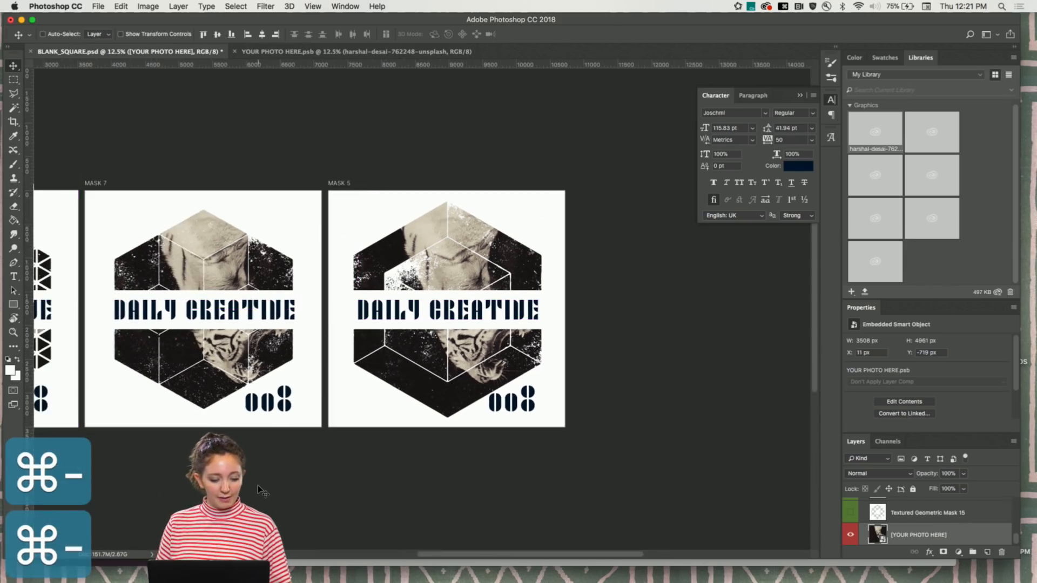
scroll(258, 485, "left", 6)
scroll(257, 485, "right", 3)
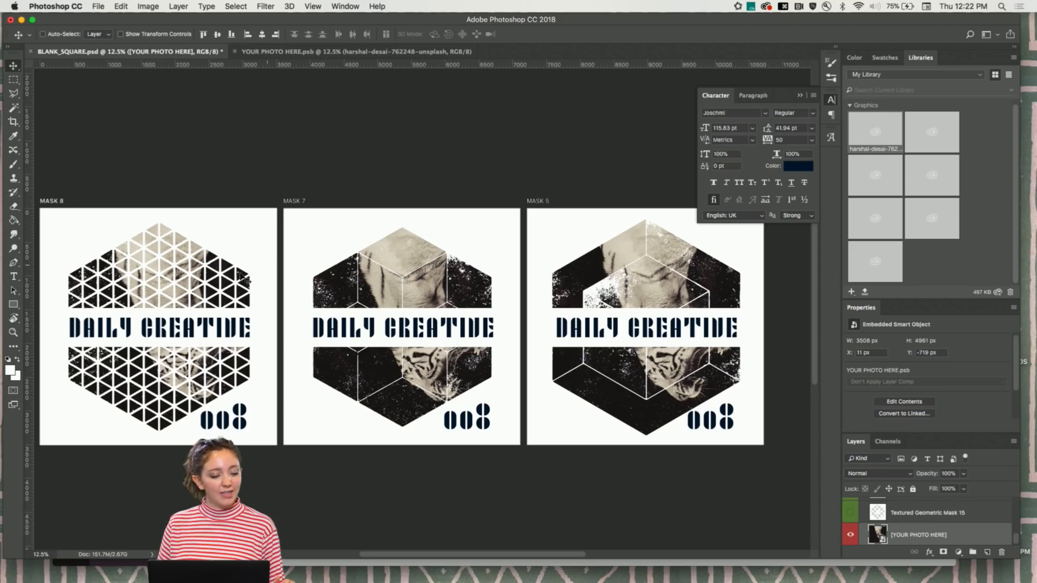
scroll(362, 161, "left", 2)
scroll(361, 161, "up", 1)
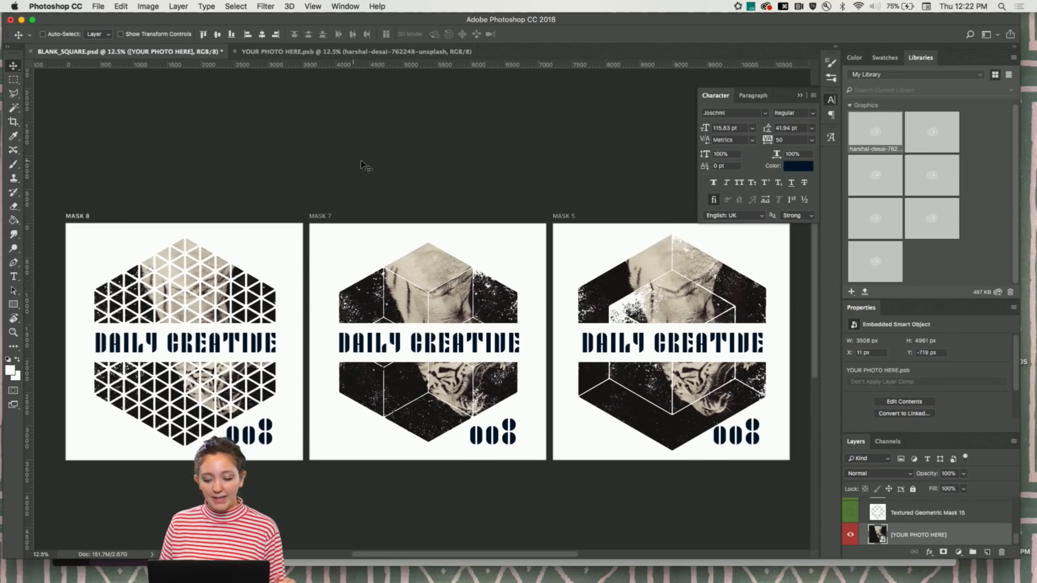
Switch to Chrome and open the account's own profile page on Behance
mouse_move(334, 578)
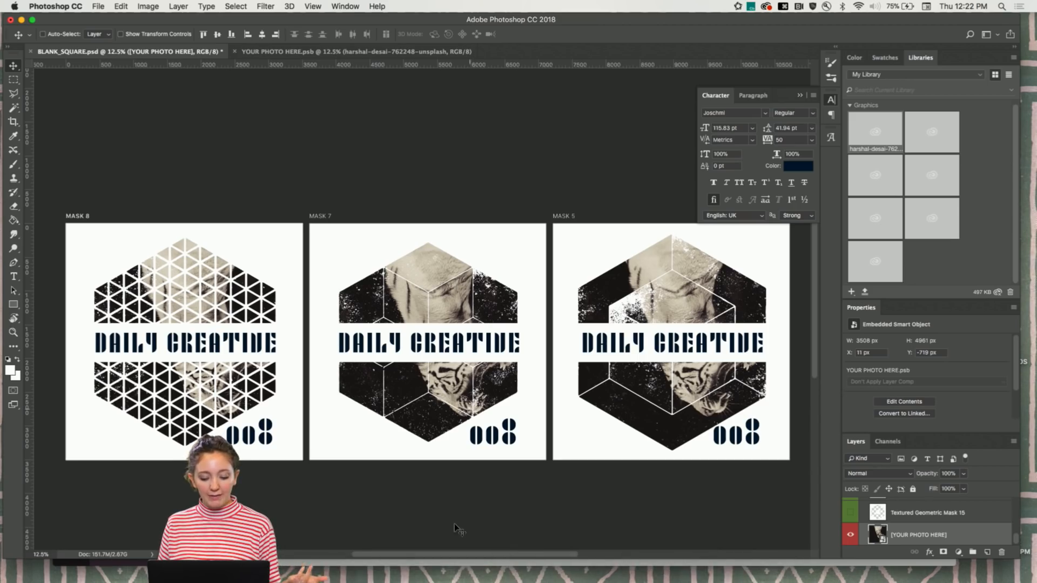
left_click(455, 561)
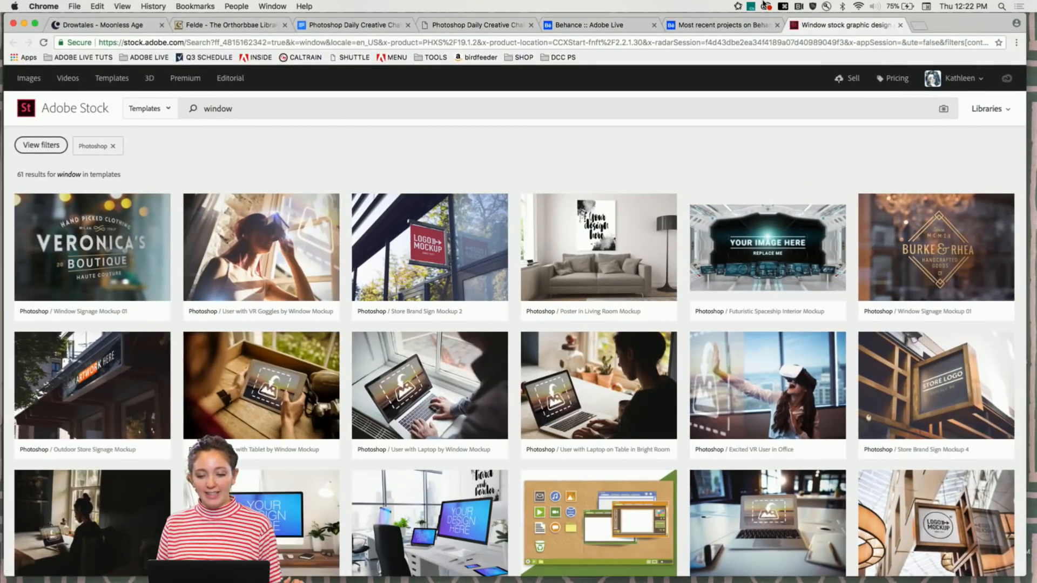
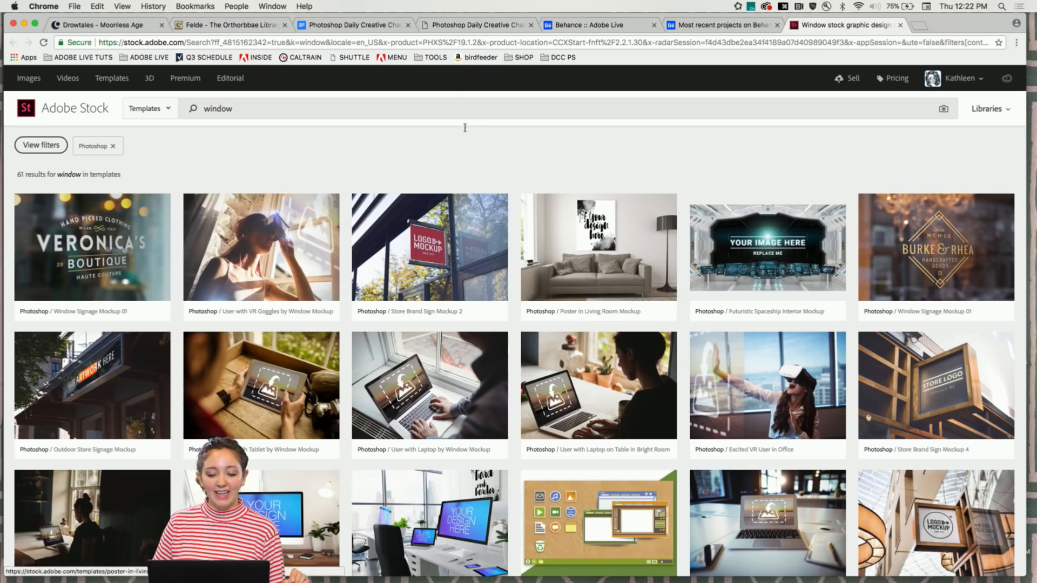
scroll(443, 182, "down", 3)
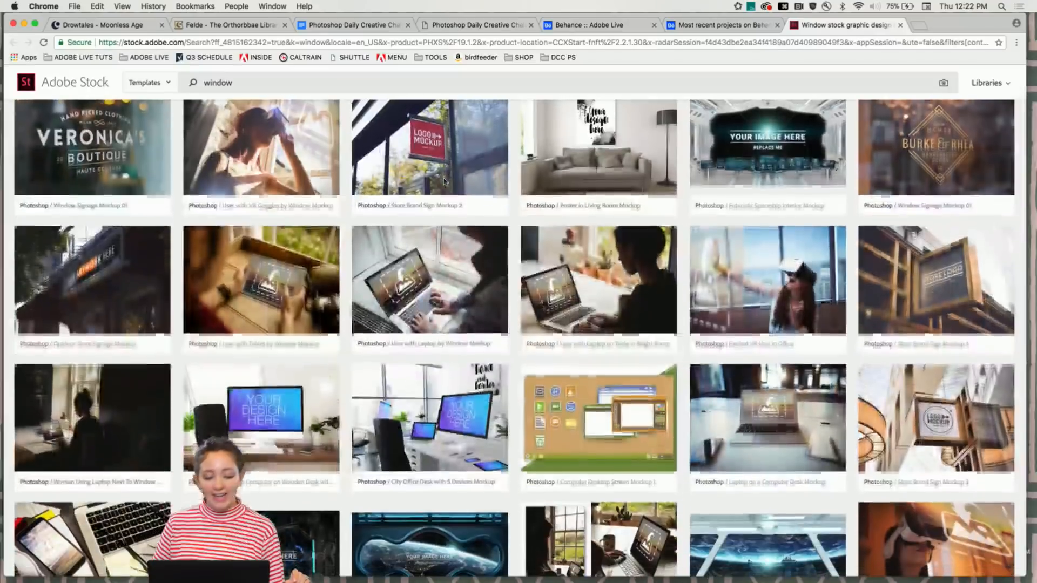
left_click(689, 25)
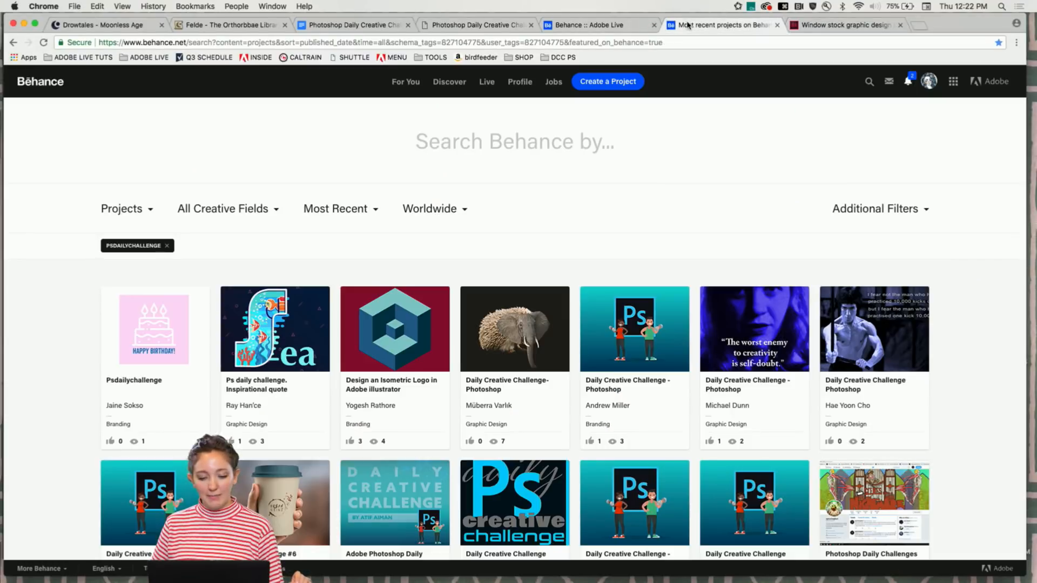
left_click(600, 25)
mouse_move(929, 81)
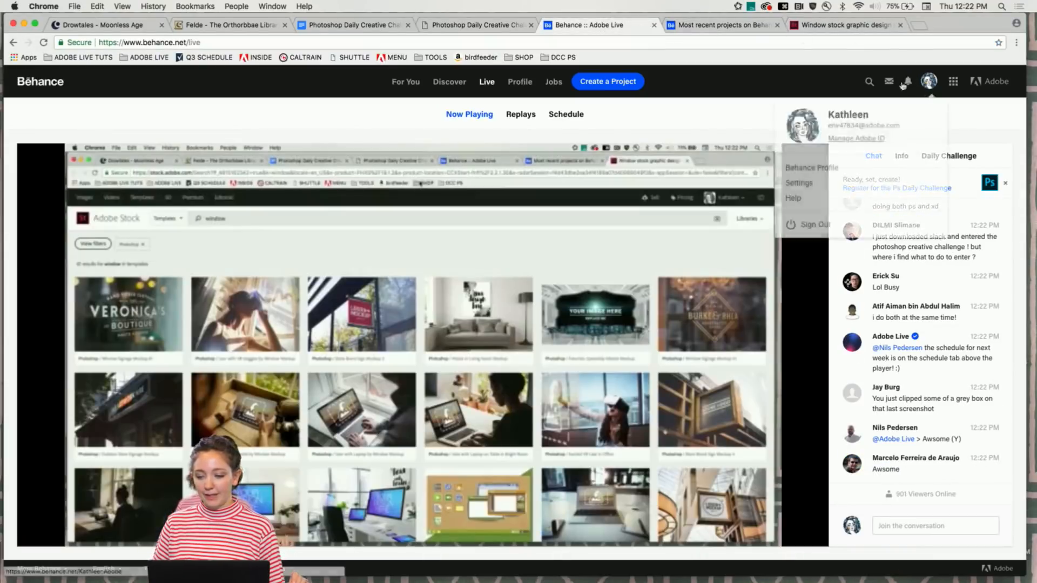
left_click(848, 116)
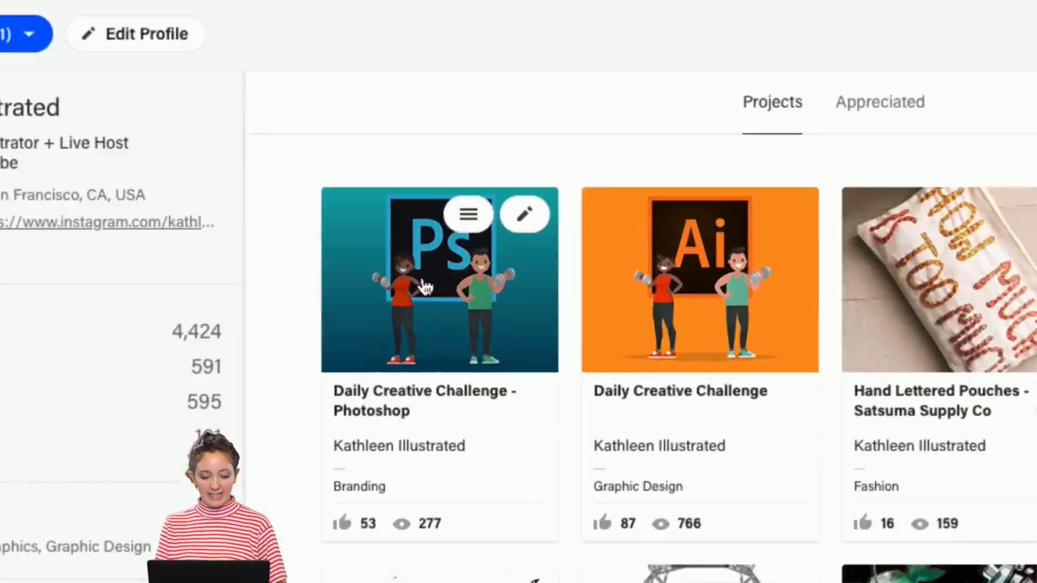
Open the published "Daily Creative Challenge - Photoshop" project for editing
key("alt+super+8")
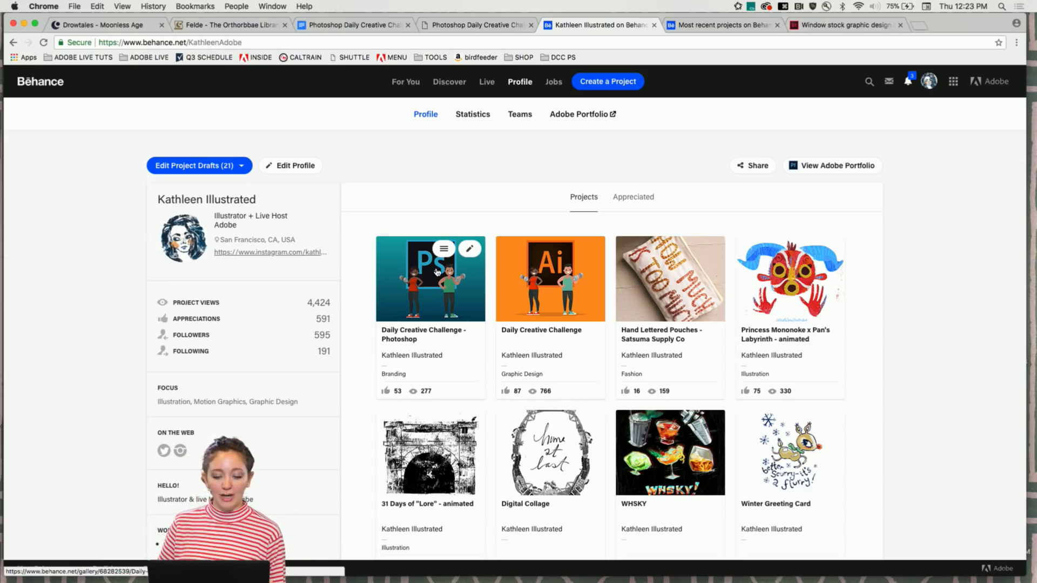
left_click(471, 249)
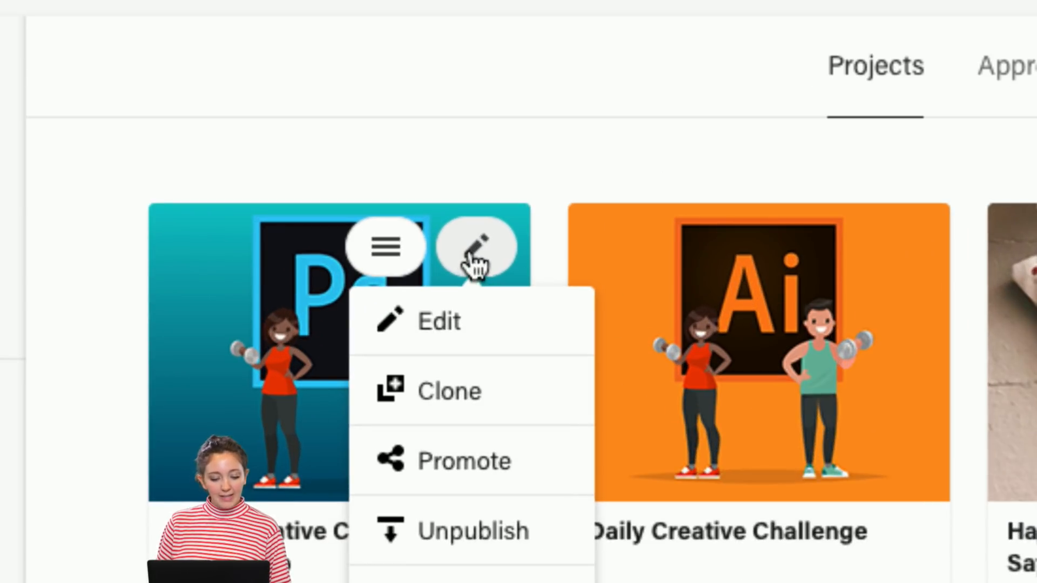
left_click(429, 327)
key("alt+super+8")
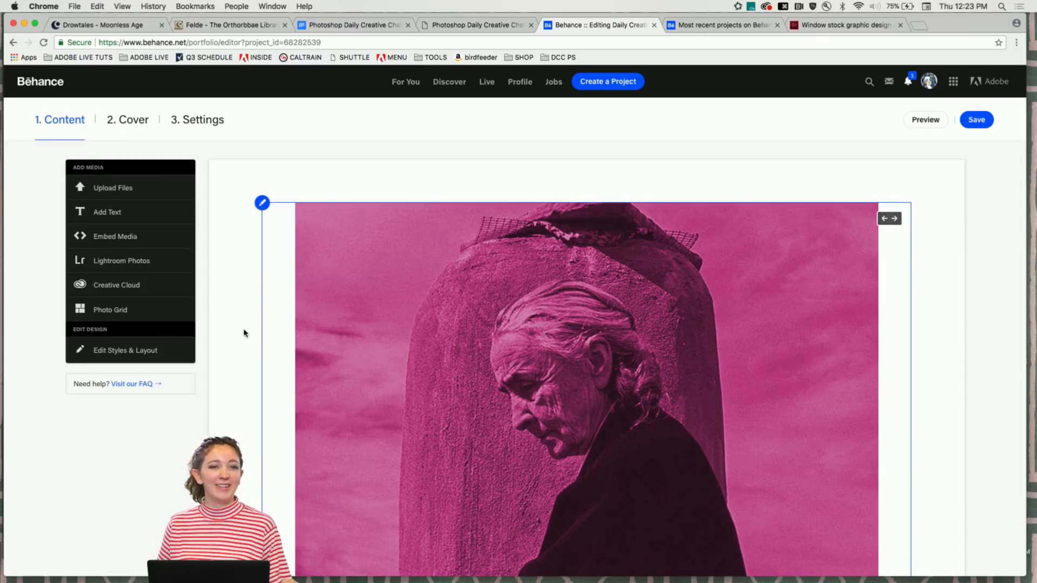
Insert an empty photo grid at the end of the project, below the "Day 7 - Birthday Cards" caption
scroll(244, 333, "down", 15)
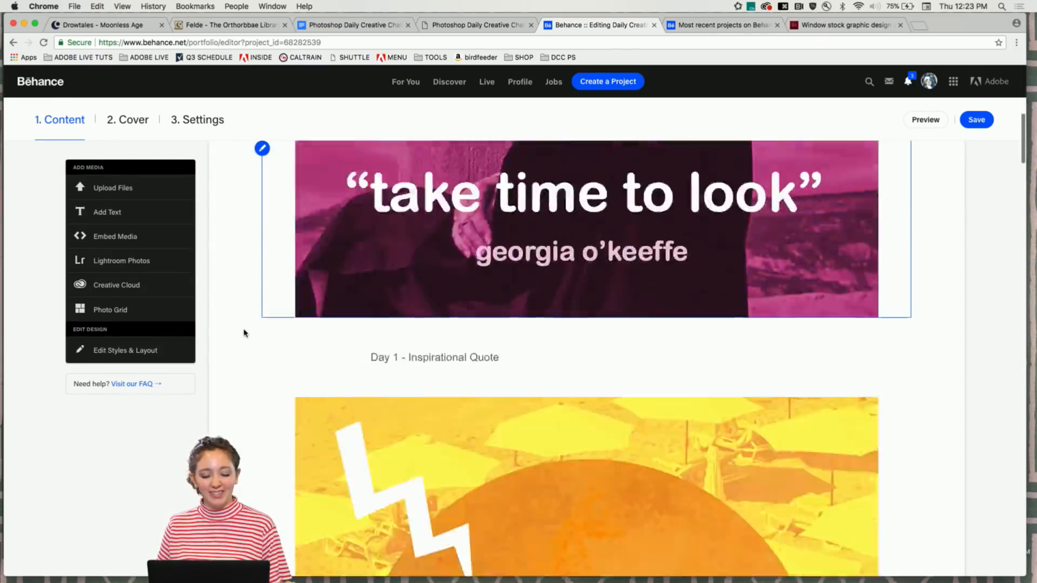
scroll(243, 333, "down", 2)
scroll(244, 333, "down", 20)
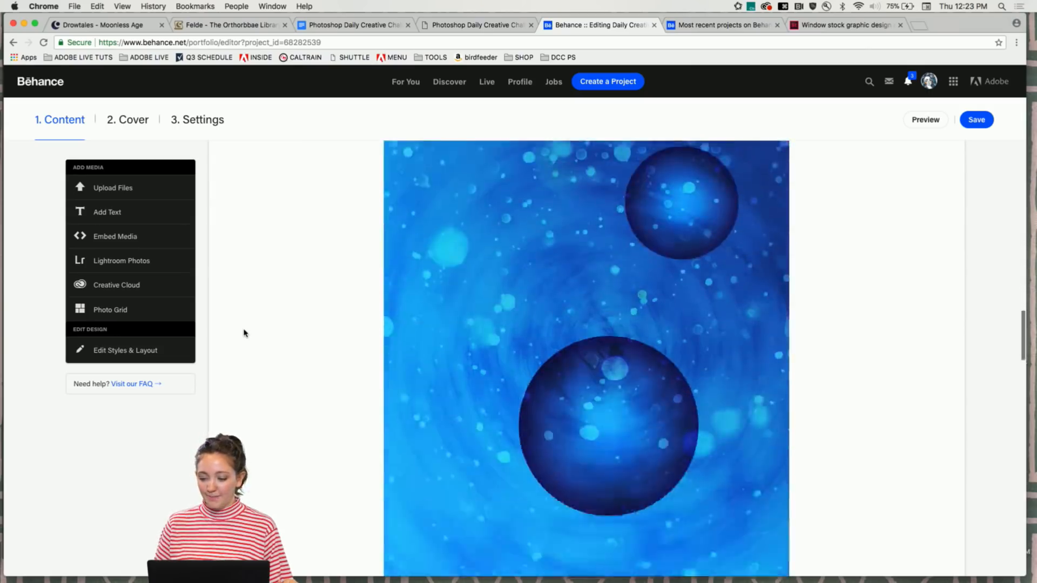
scroll(341, 308, "up", 1)
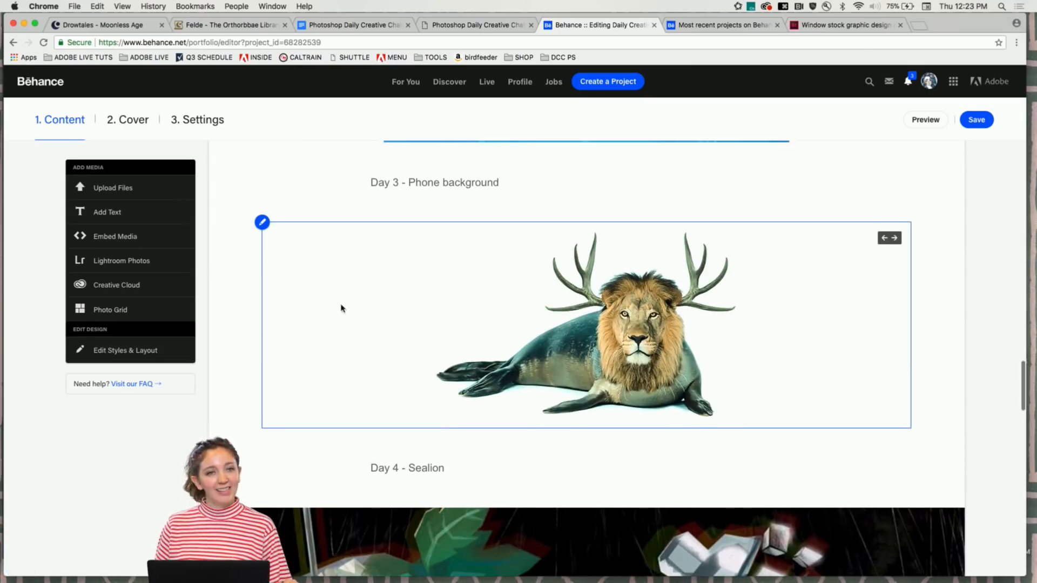
key("super+alt+8")
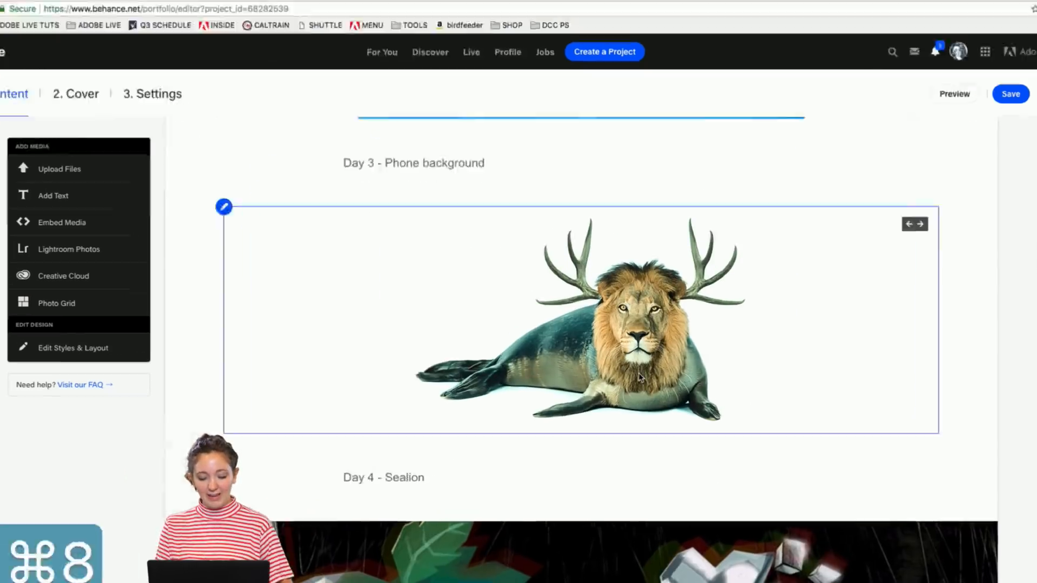
key("super+alt+8")
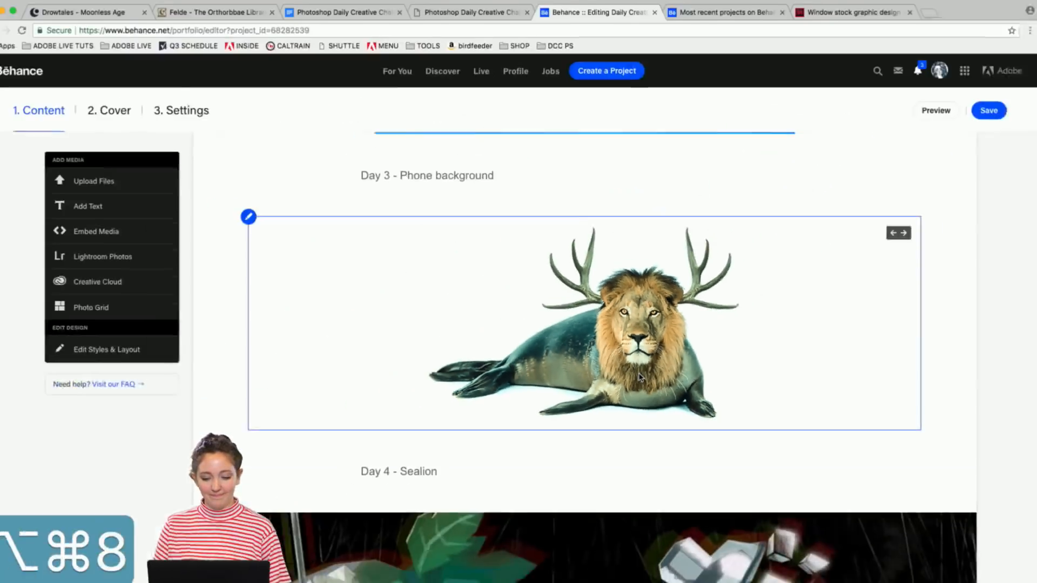
scroll(245, 442, "down", 15)
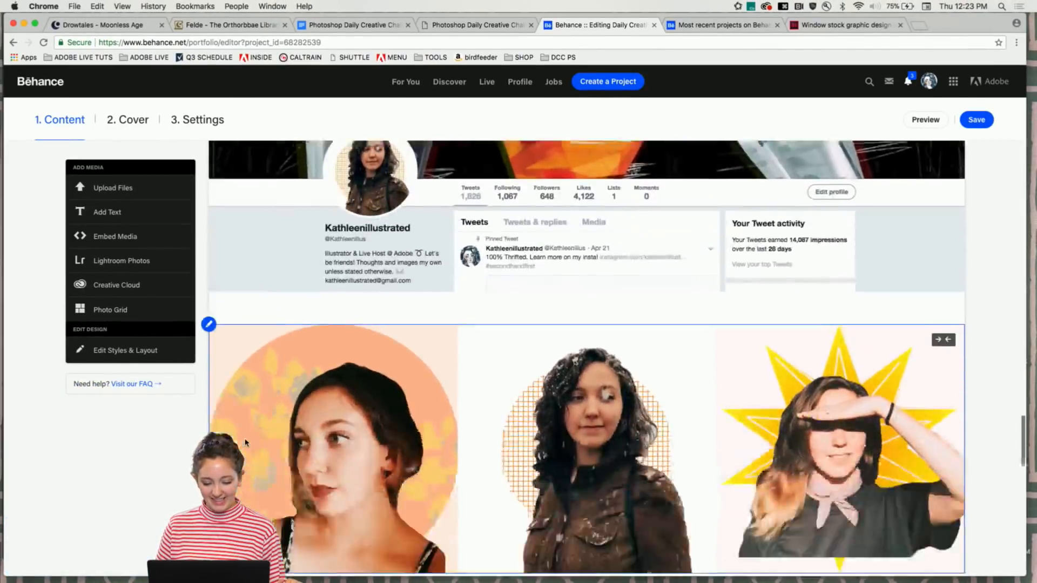
scroll(339, 406, "down", 8)
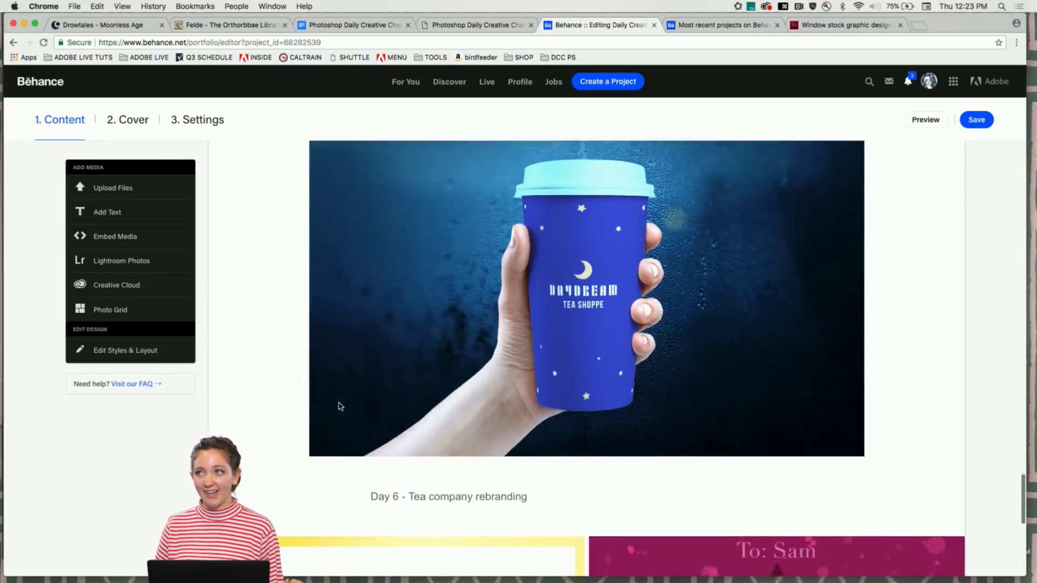
scroll(339, 406, "down", 5)
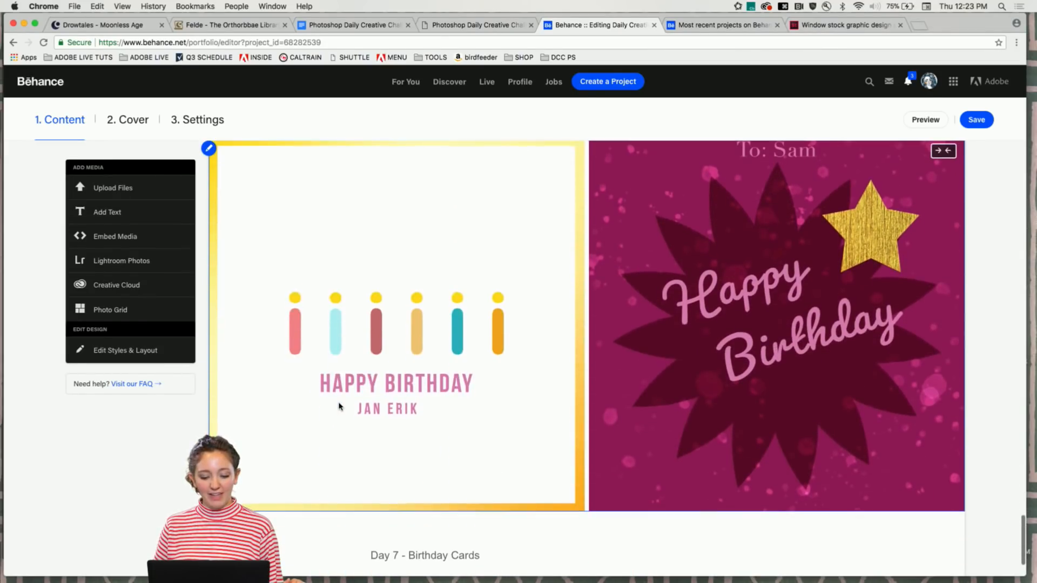
scroll(635, 364, "up", 1)
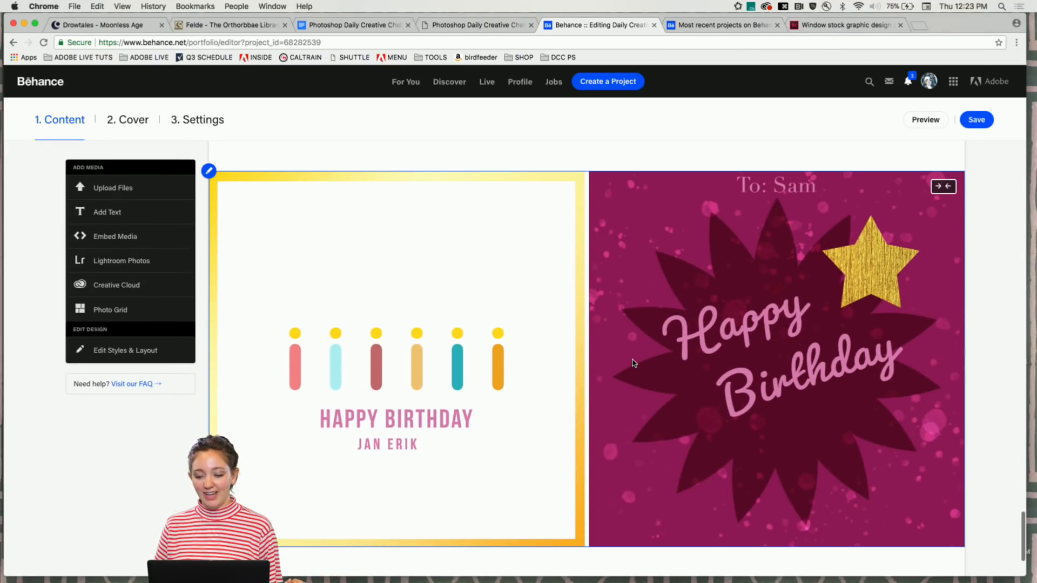
scroll(375, 453, "down", 3)
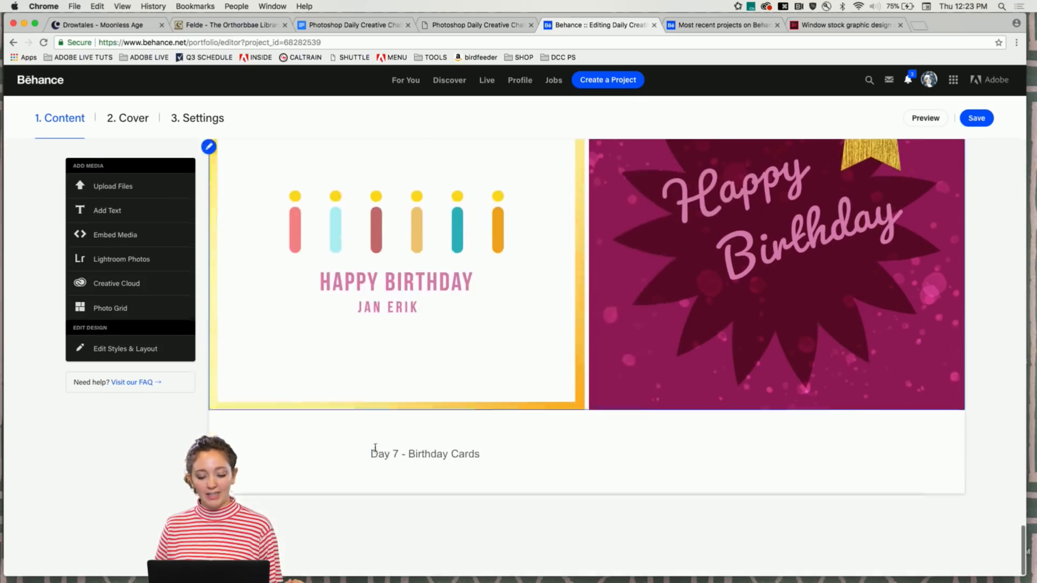
mouse_move(515, 478)
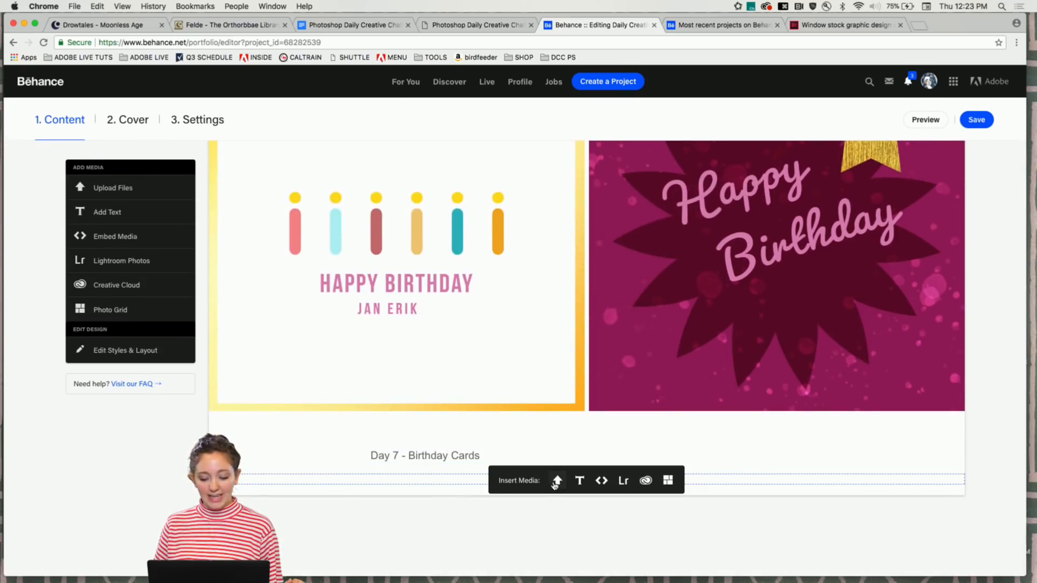
left_click(670, 481)
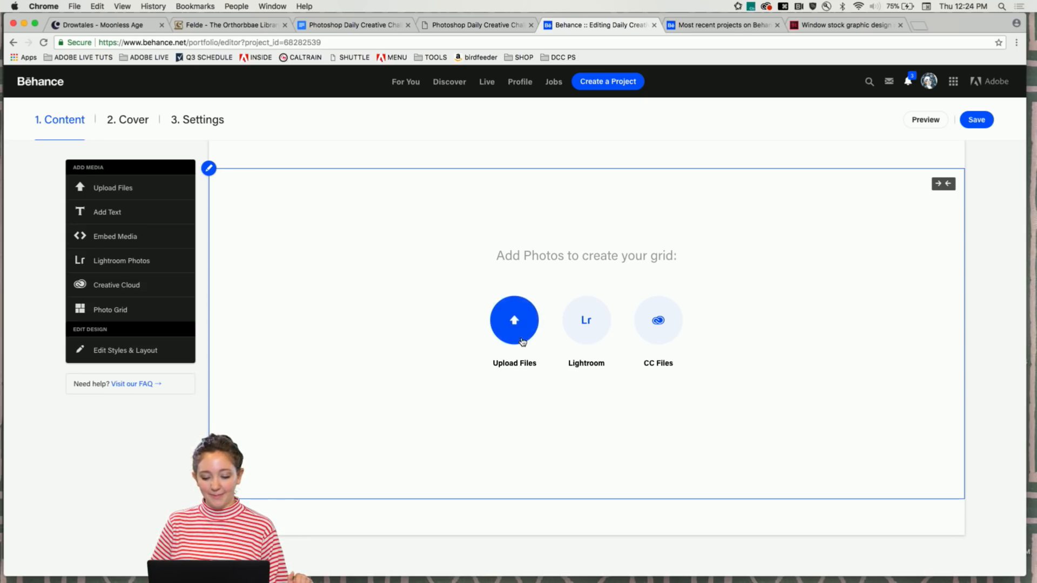
Upload today's six Desktop screenshots, from 12.18.02 PM to 12.21.36 PM, into the empty photo grid
left_click(515, 321)
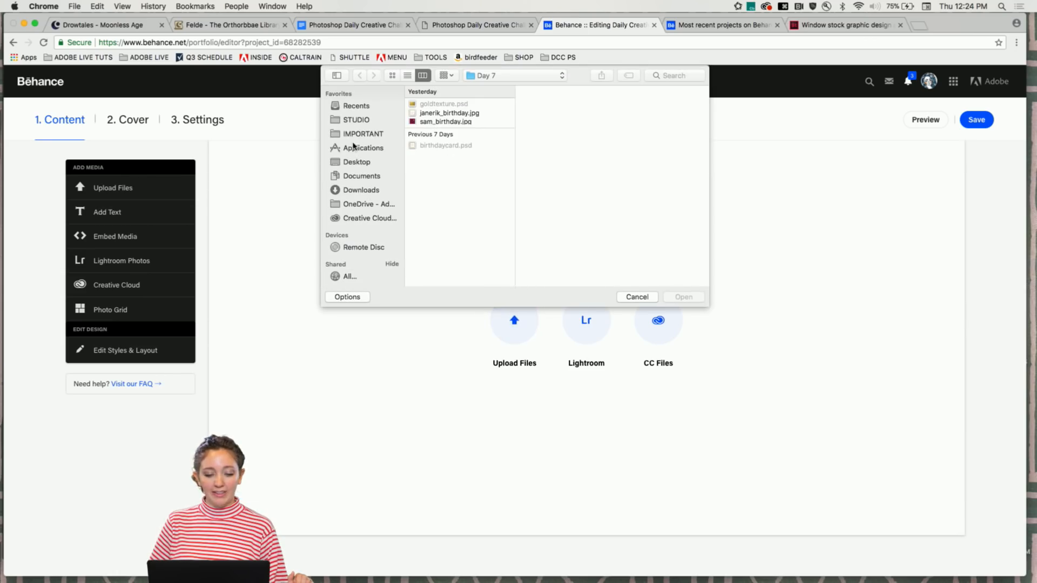
left_click(357, 163)
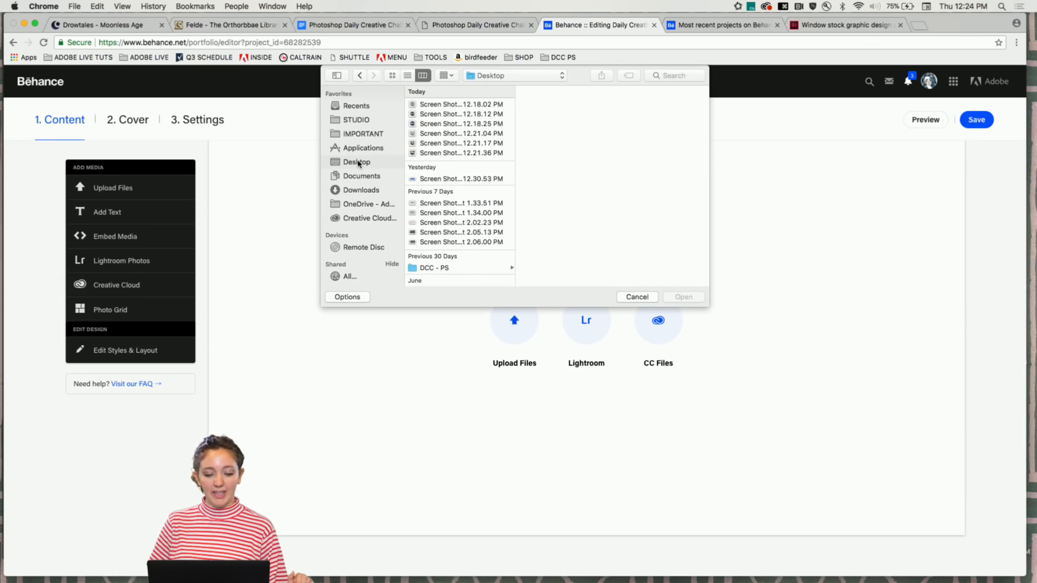
left_click(435, 105)
key("Down")
key("Down")
key("Down")
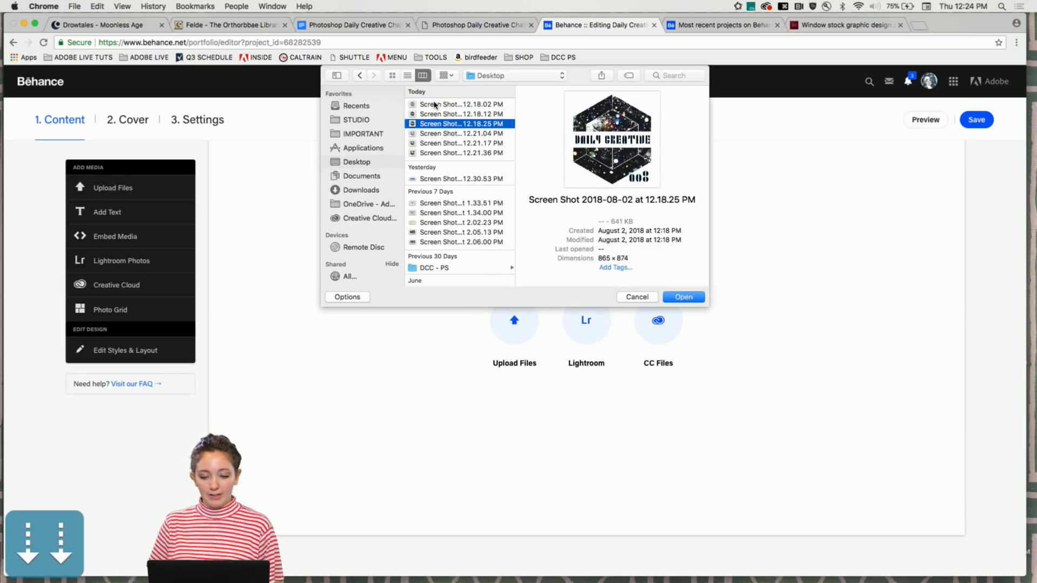
key("Down")
key("Down")
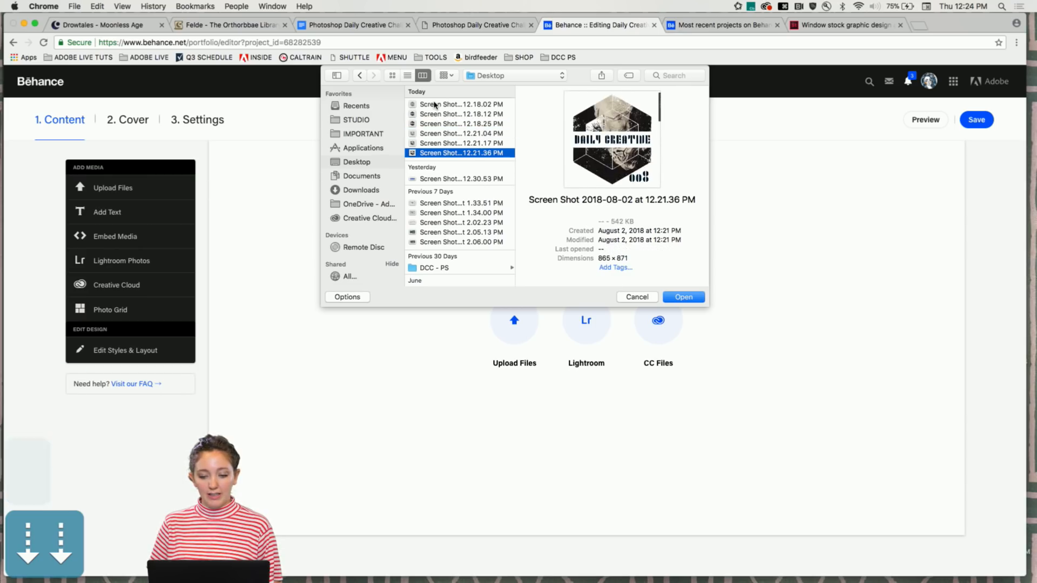
key("Up")
key("Up")
key("Up")
key("shift+Up")
key("shift+Up")
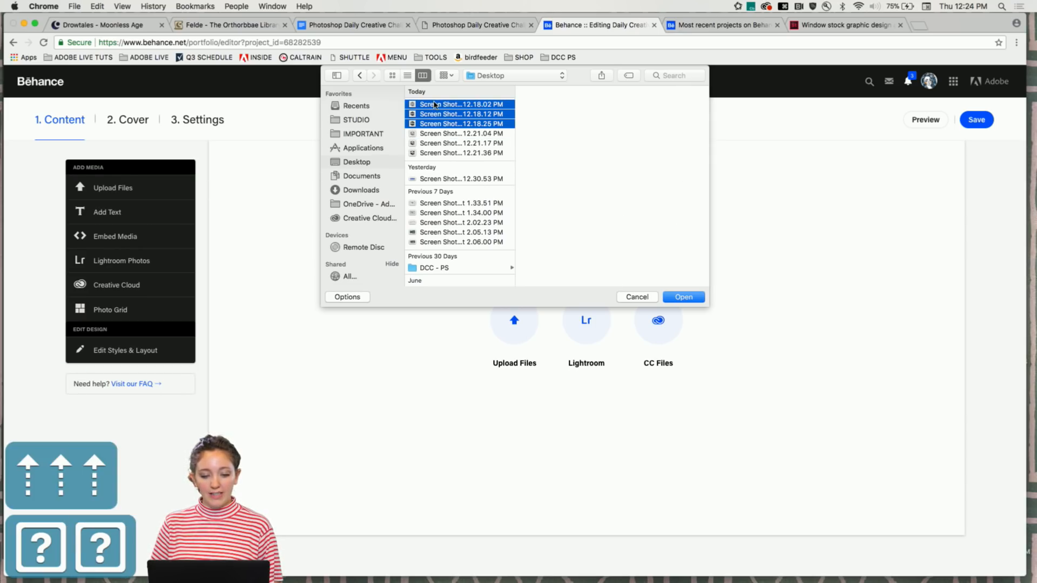
left_click(441, 153)
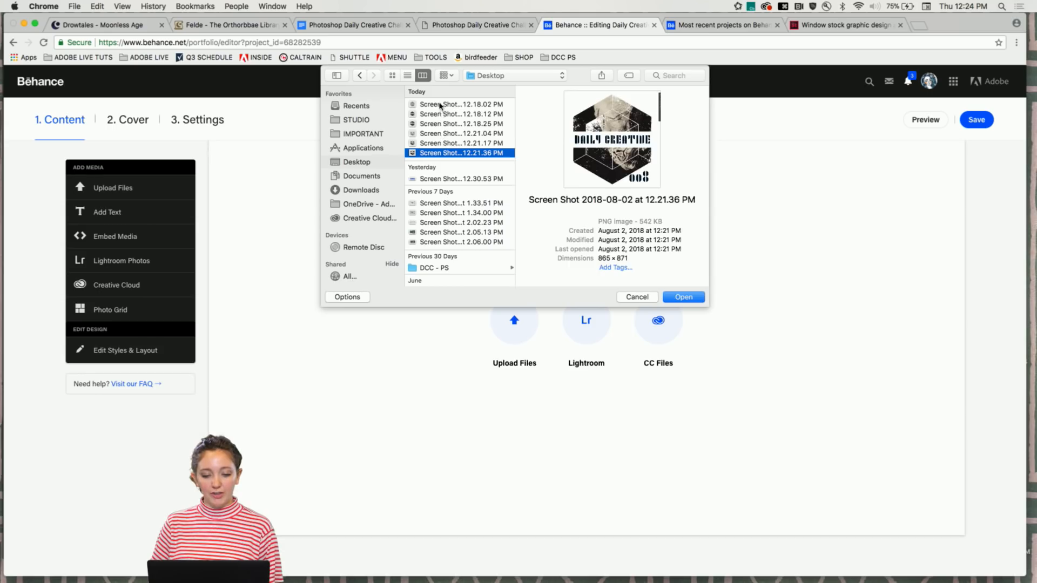
left_click(438, 105, "shift")
left_click(684, 297)
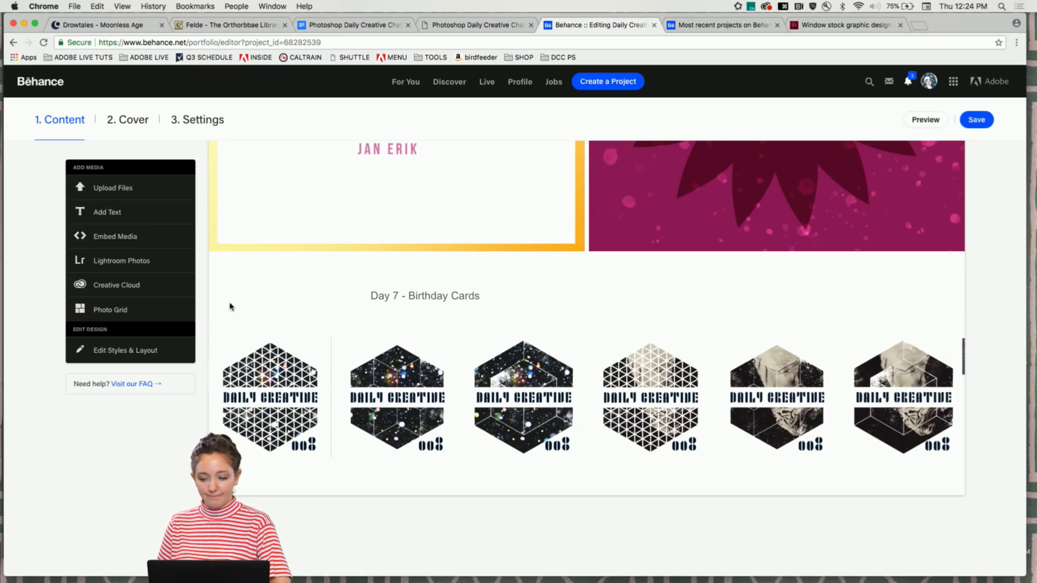
Edit the new photo grid to remove the three tiger images, keeping only the three starry designs
left_click(210, 339)
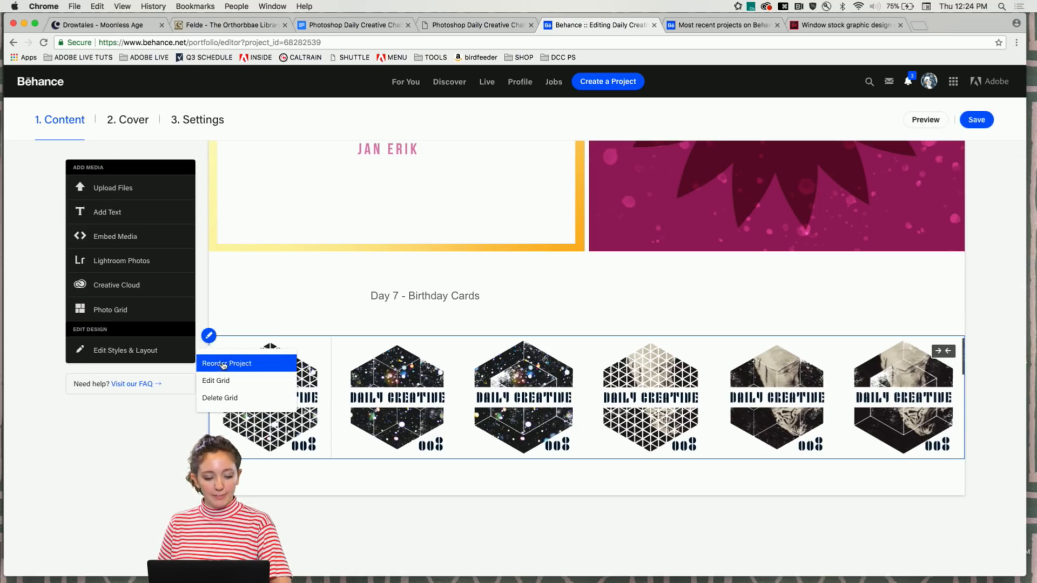
left_click(225, 381)
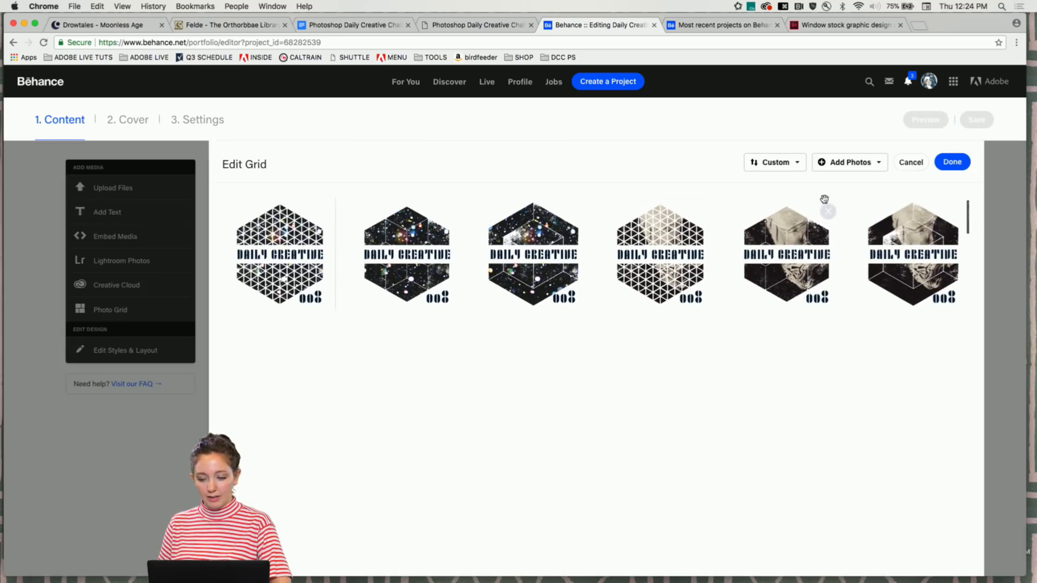
left_click(797, 164)
left_click(797, 164)
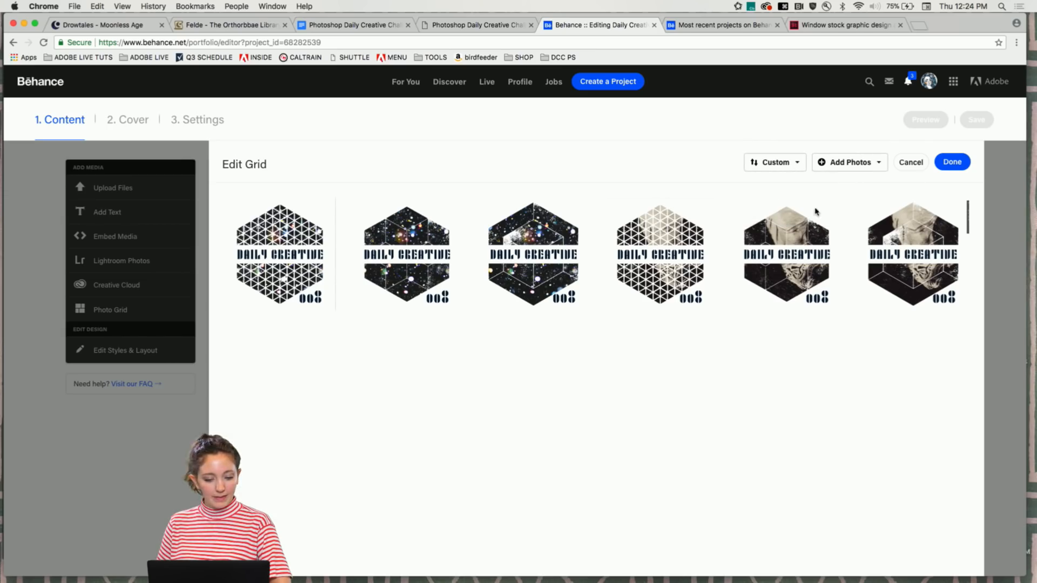
left_click(701, 215)
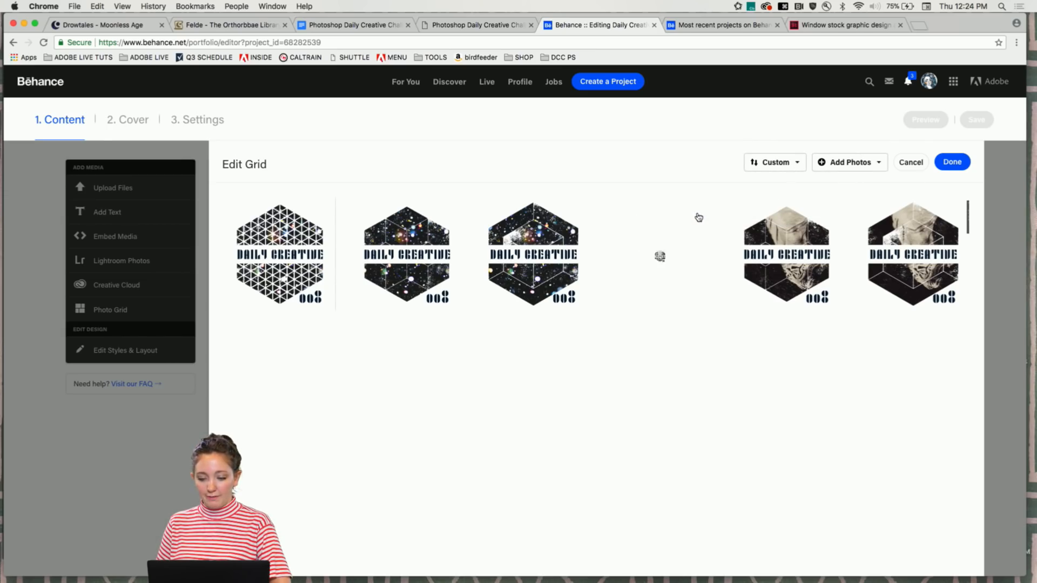
left_click(788, 216)
left_click(954, 211)
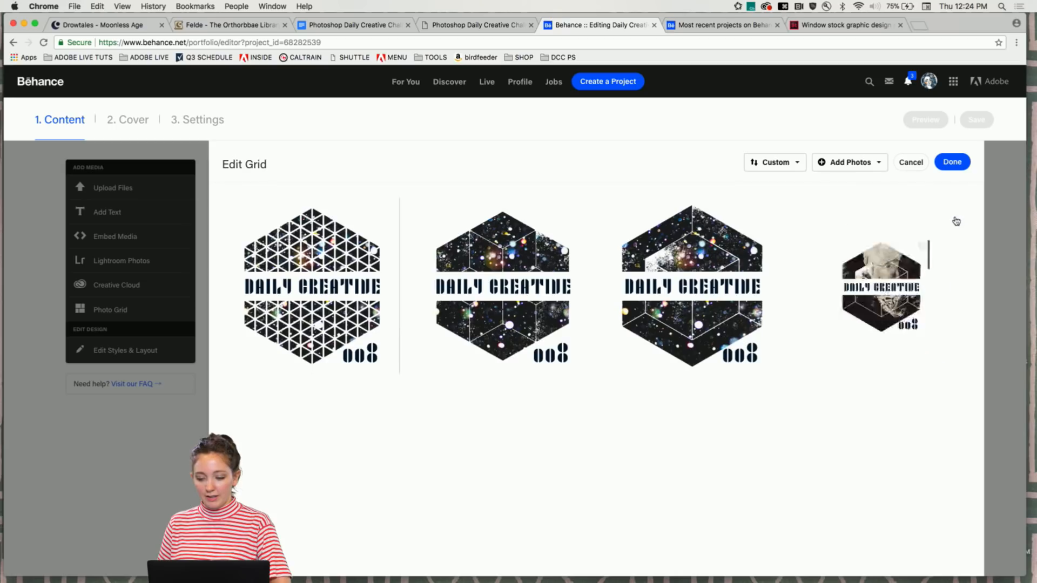
left_click(952, 162)
Insert a second photo grid below the starry designs and upload the three tiger screenshots, 12.21.04 PM to 12.21.36 PM
scroll(768, 369, "down", 3)
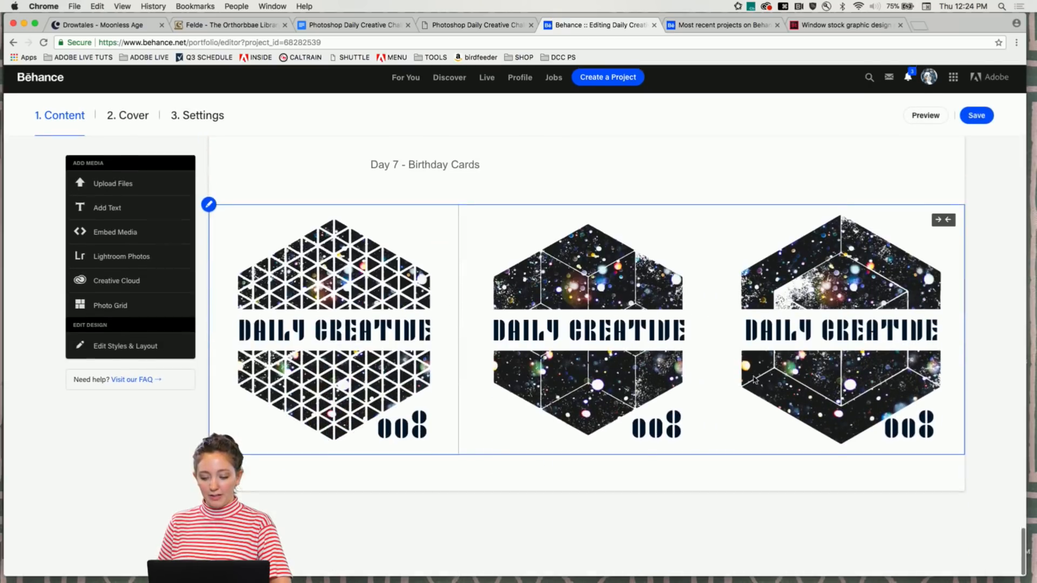
left_click(669, 480)
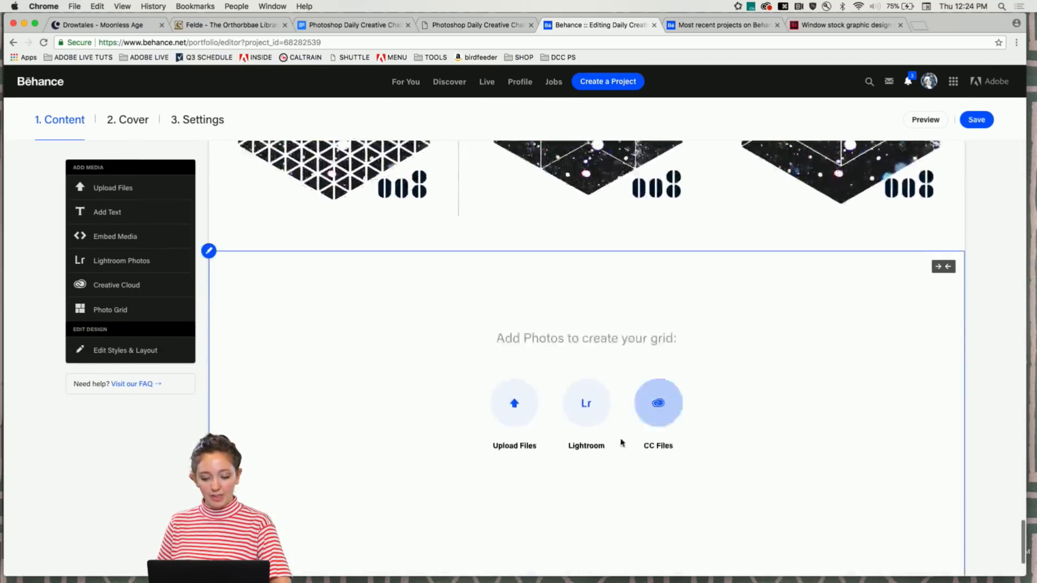
left_click(513, 324)
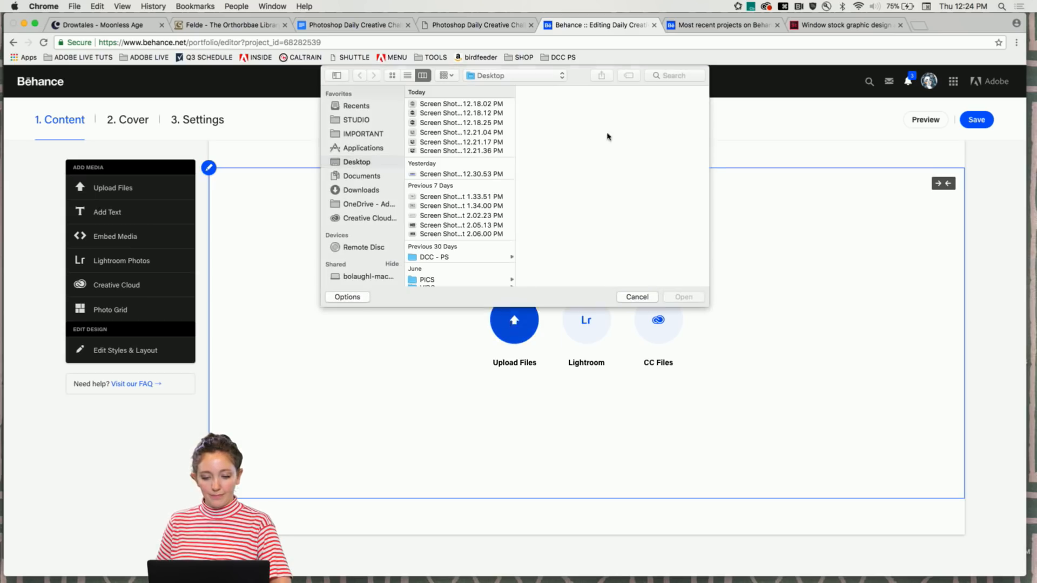
left_click(472, 105)
key("Down")
key("Down")
key("Down")
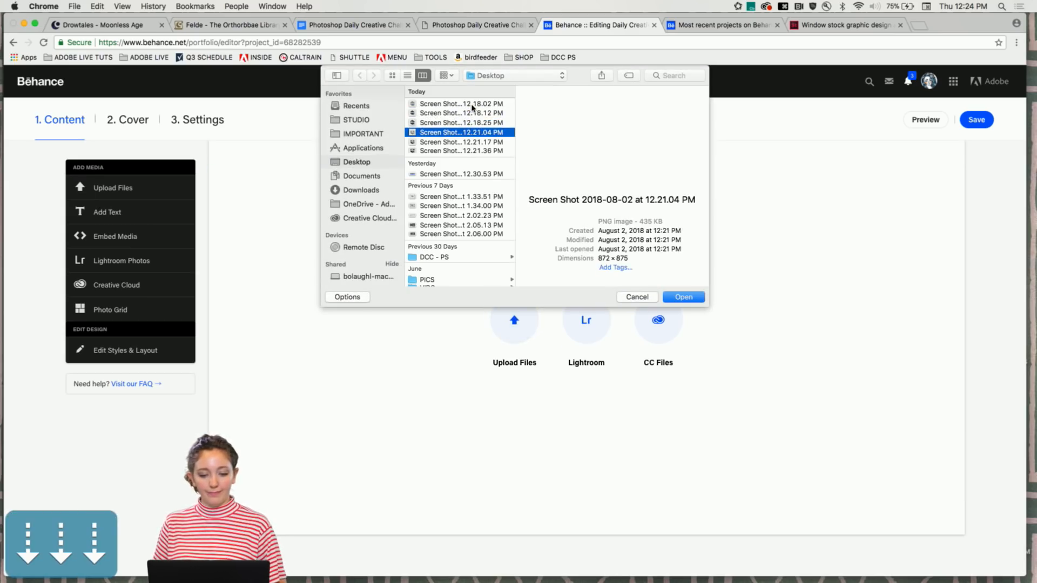
key("shift+Down")
key("Return")
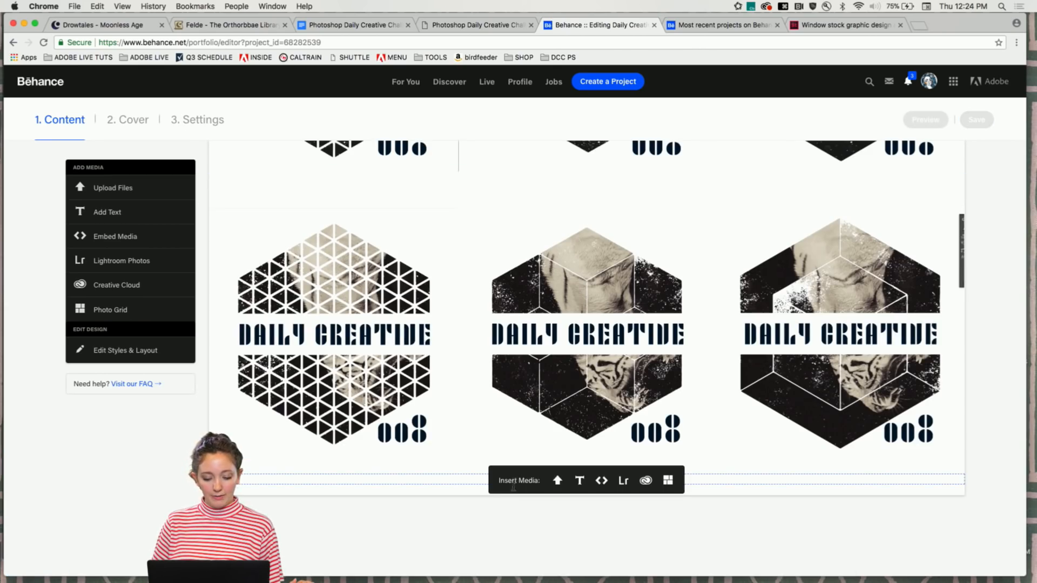
left_click(557, 481)
key("d")
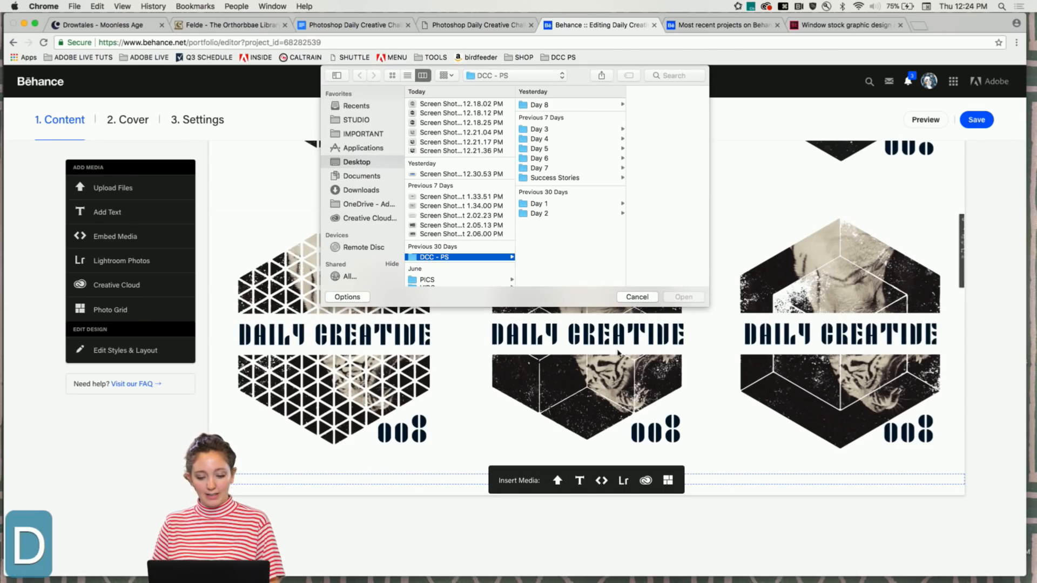
left_click(638, 297)
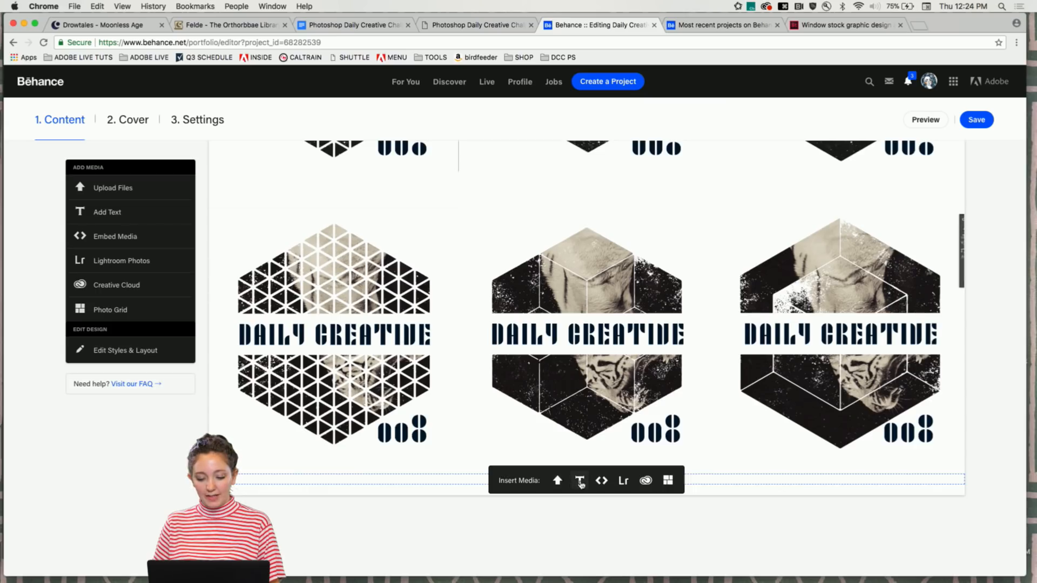
Add the caption "DAY 8 - Album cover" below the tiger photo grid and save the project
left_click(579, 481)
type("DAY 8")
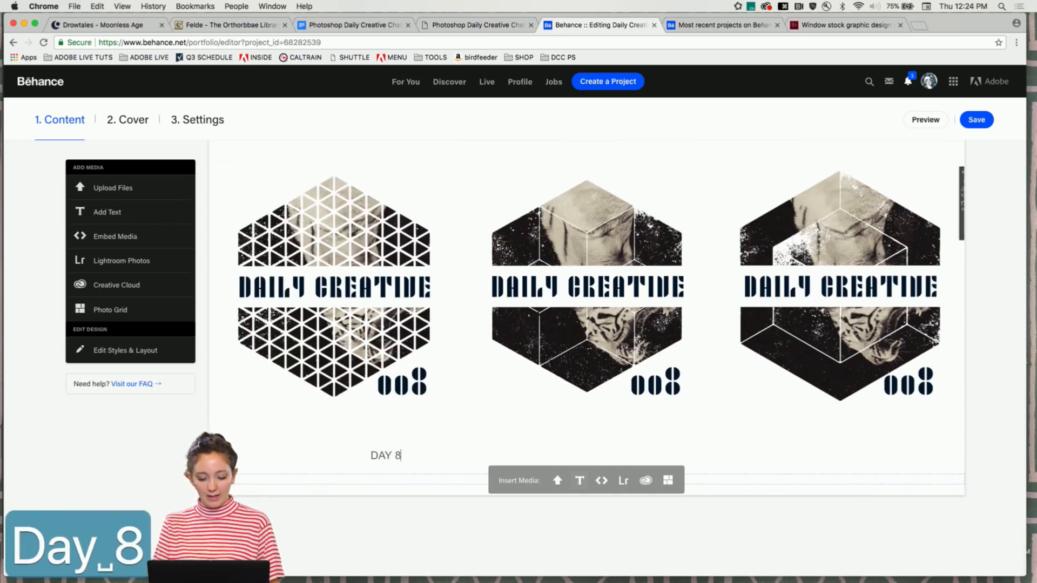
type(" - A")
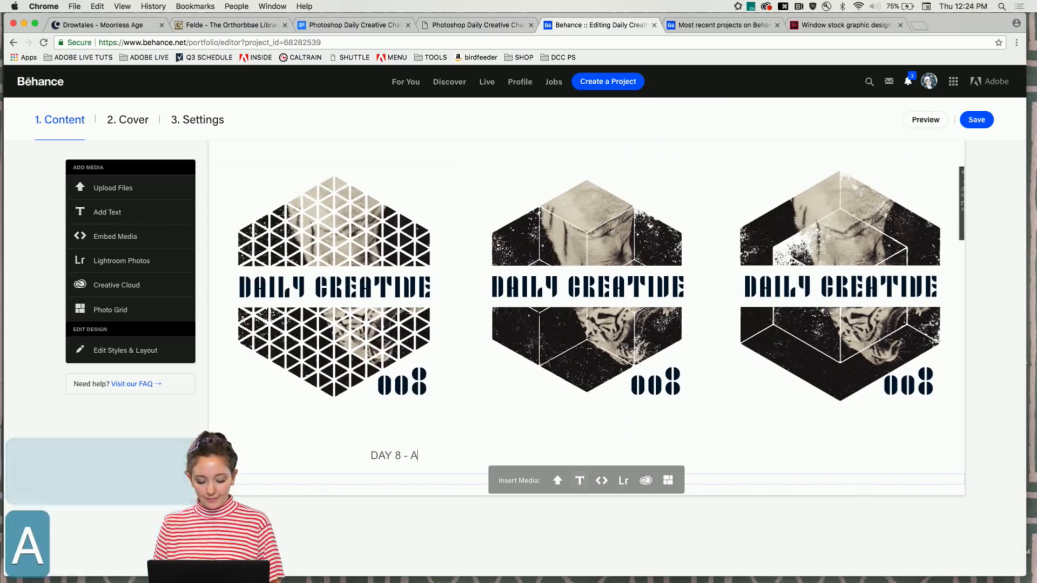
type("lbum cover")
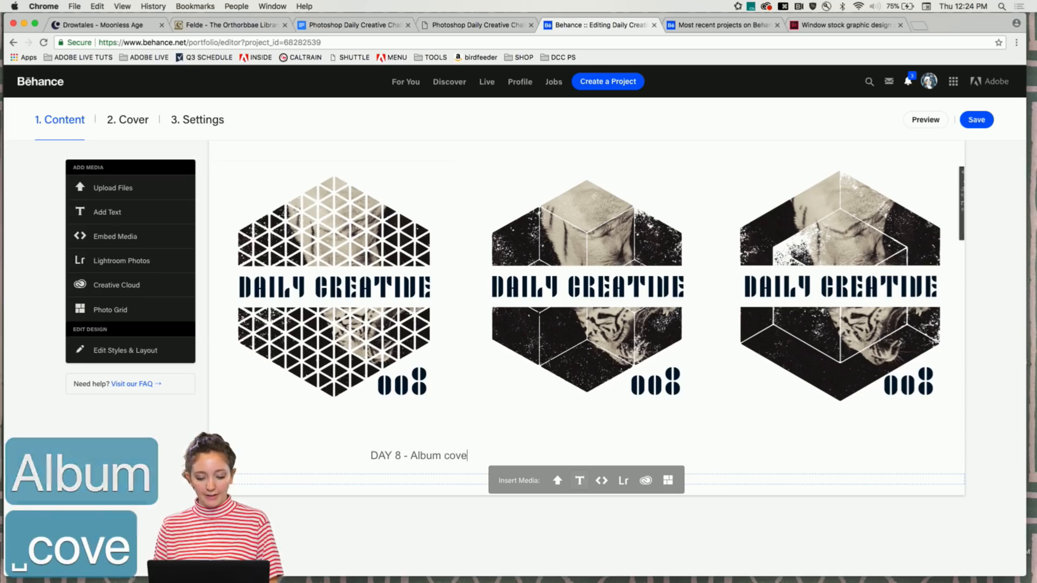
left_click(975, 121)
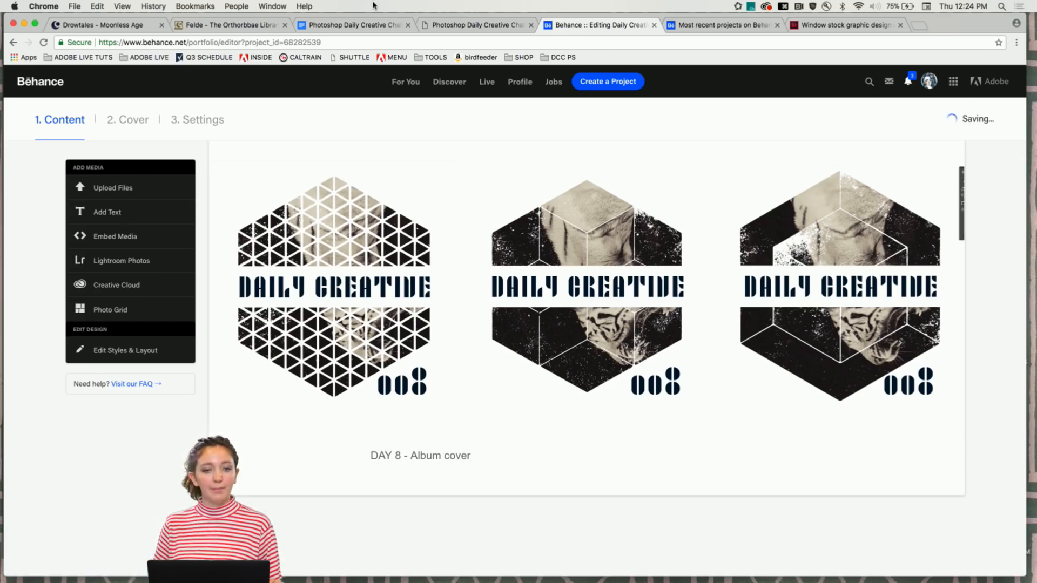
Check the keywords in the project's discoverability settings and save the settings
left_click(193, 122)
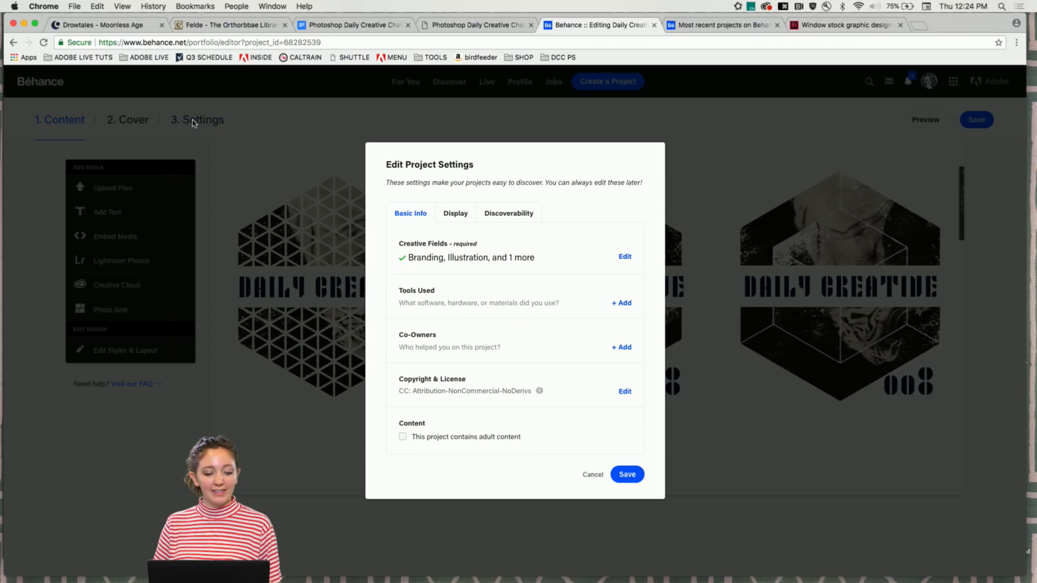
left_click(505, 215)
left_click(429, 309)
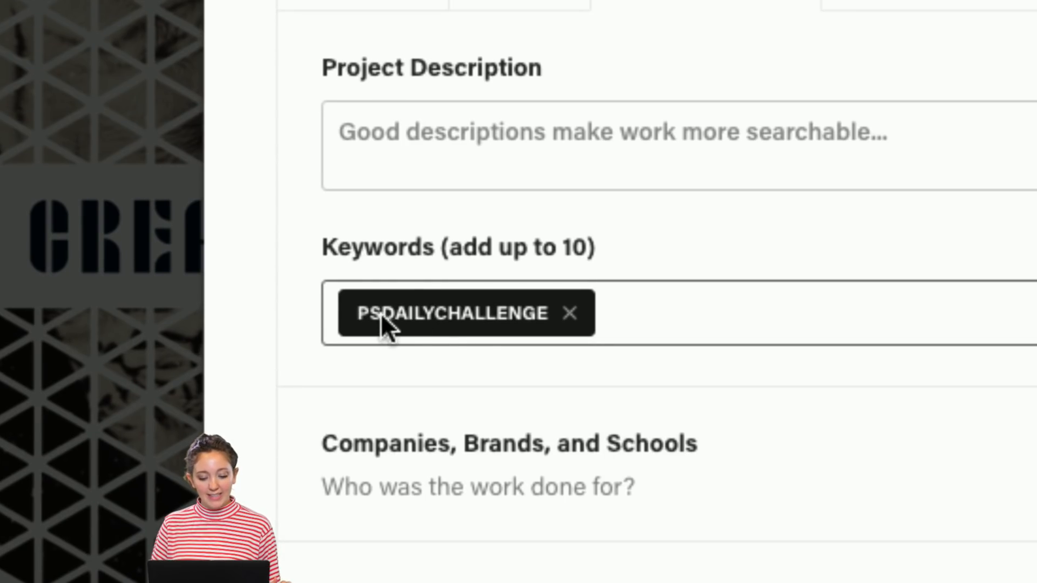
key("alt+super+8")
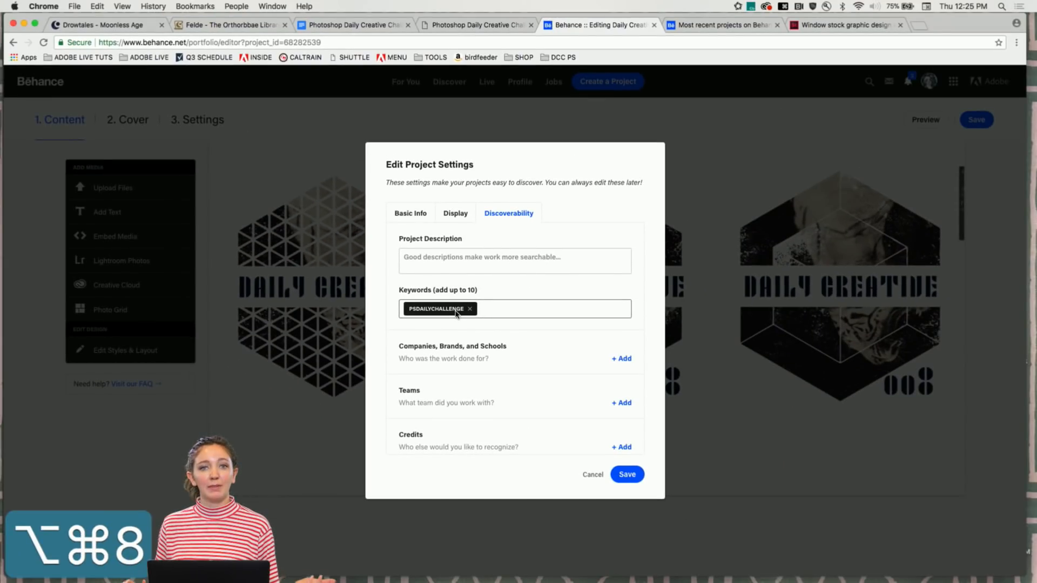
left_click(626, 475)
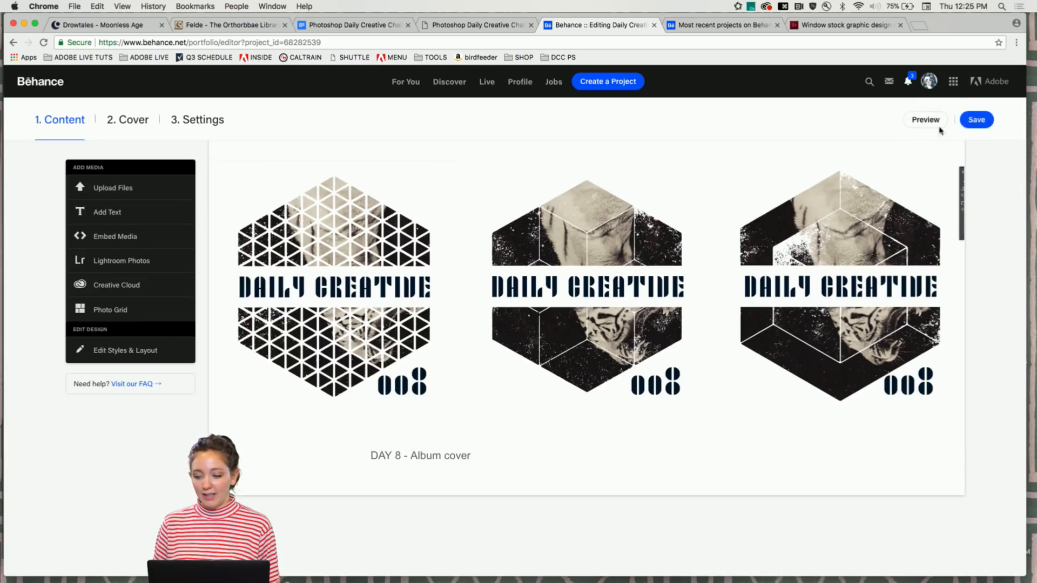
Save the project and go to the account's own profile page
left_click(966, 122)
mouse_move(927, 85)
left_click(806, 131)
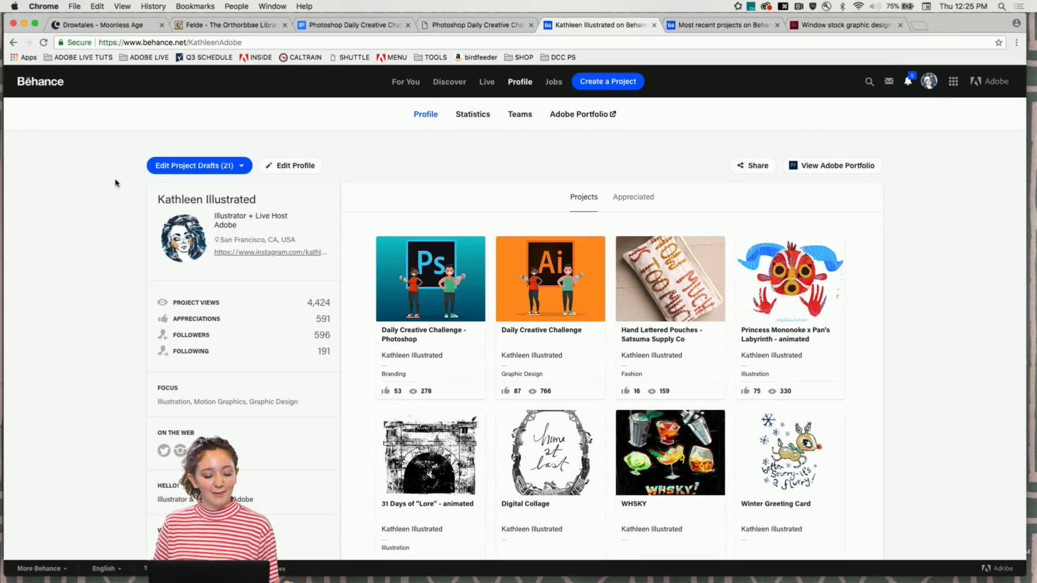
Review the published "Daily Creative Challenge - Photoshop" project down to the Day 8 designs and return to the profile page
left_click(396, 278)
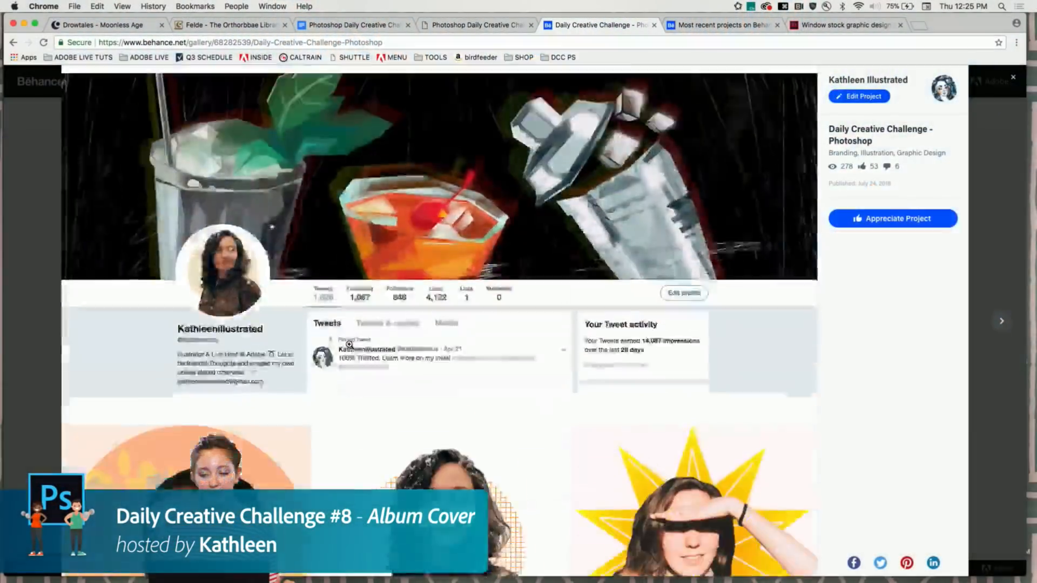
scroll(350, 344, "down", 15)
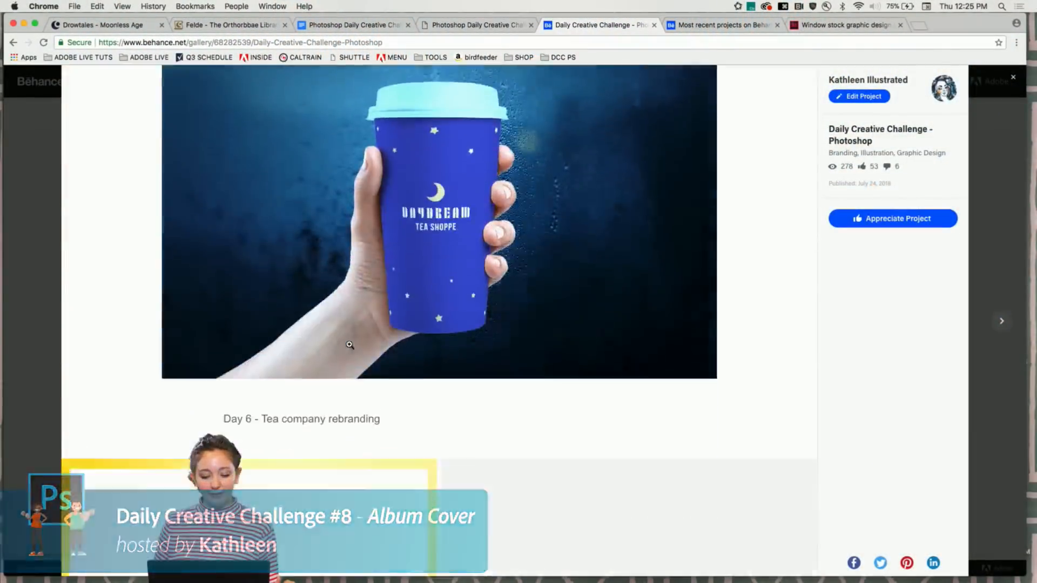
scroll(350, 344, "down", 7)
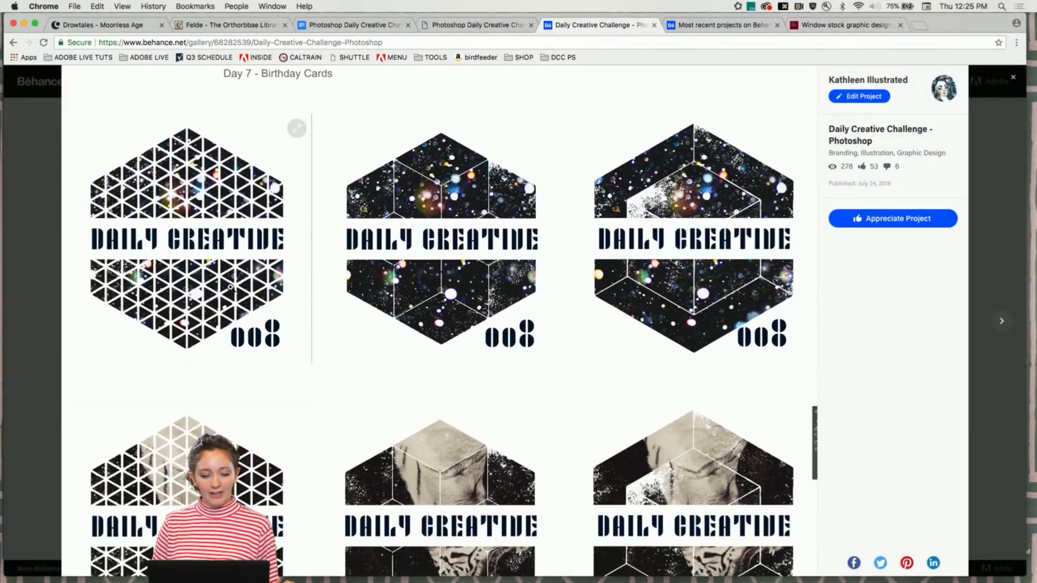
scroll(231, 287, "down", 3)
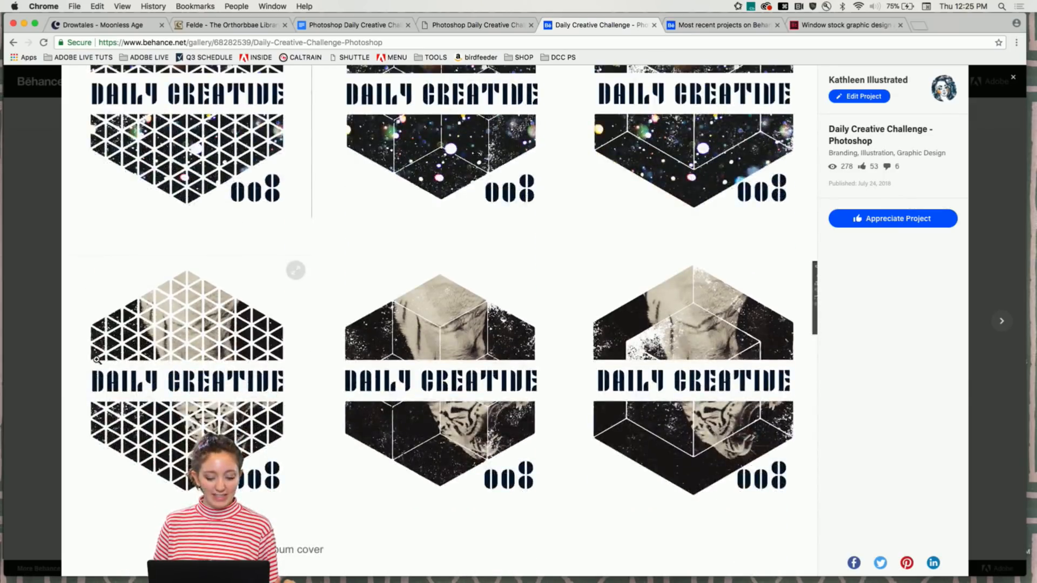
scroll(96, 359, "up", 10)
left_click(37, 349)
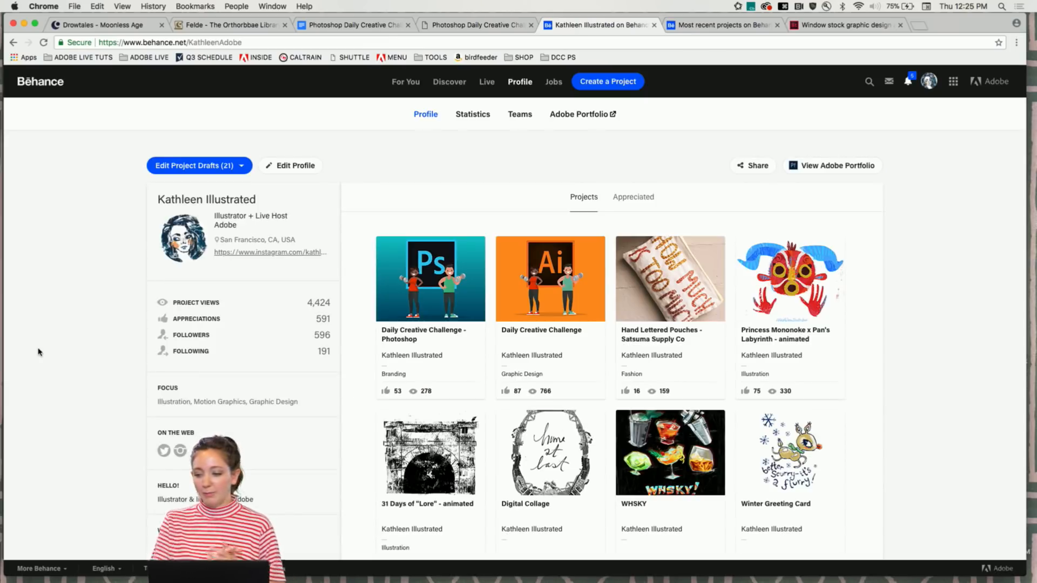